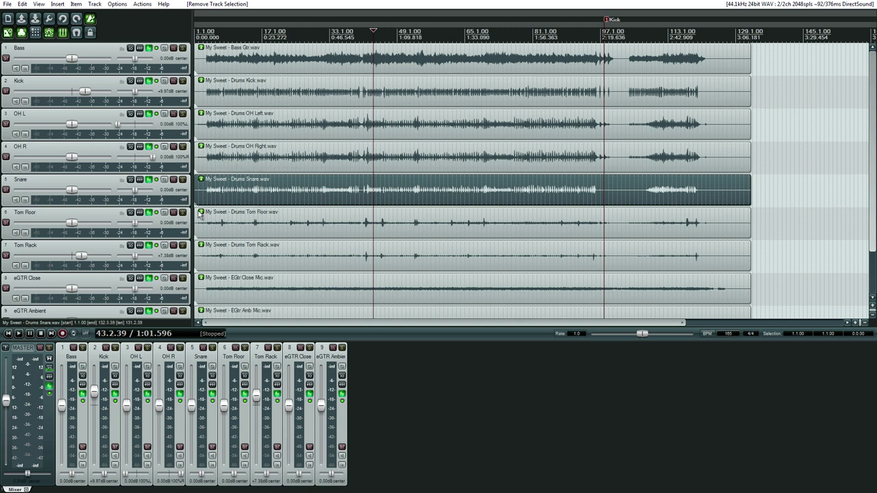
Step: Inspect how the drum items line up at the very start of the project, closely enough to see offsets between tracks
{"action": "left_click", "coordinate": [311, 200]}
{"action": "key", "text": "Home"}
{"action": "scroll", "coordinate": [244, 248], "scroll_direction": "up", "scroll_amount": 10}
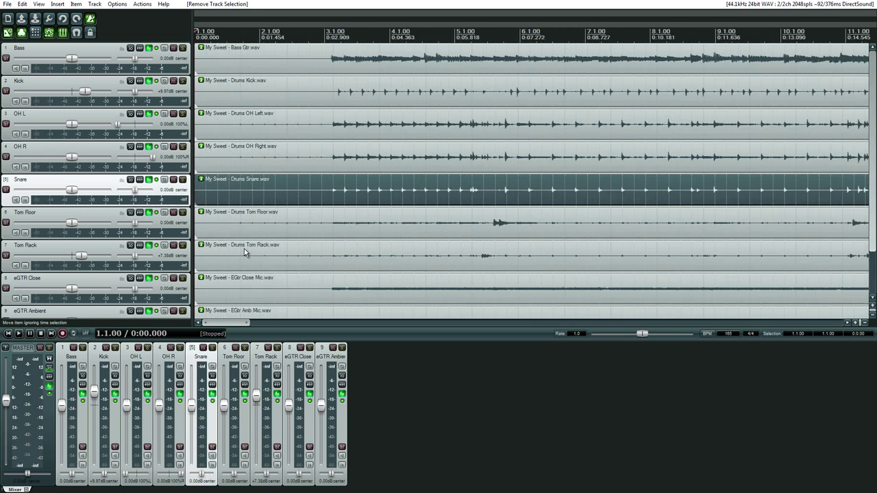
{"action": "scroll", "coordinate": [244, 253], "scroll_direction": "up", "scroll_amount": 10}
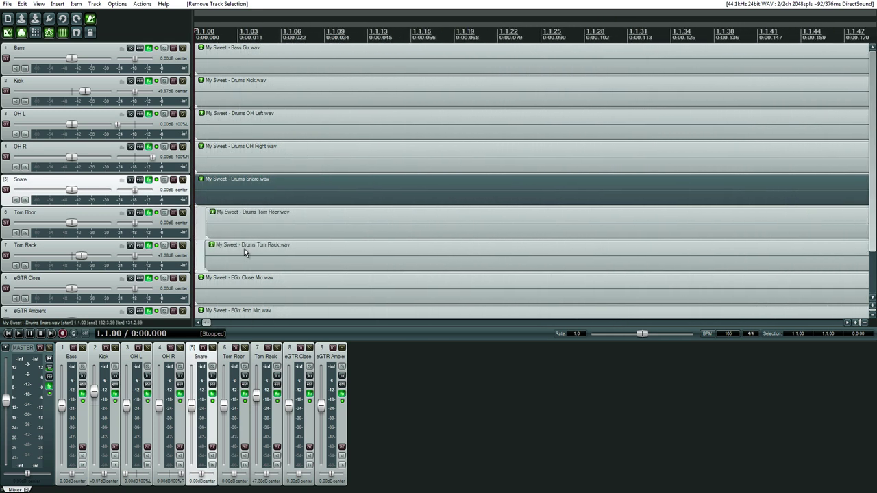
{"action": "scroll", "coordinate": [244, 253], "scroll_direction": "up", "scroll_amount": 6}
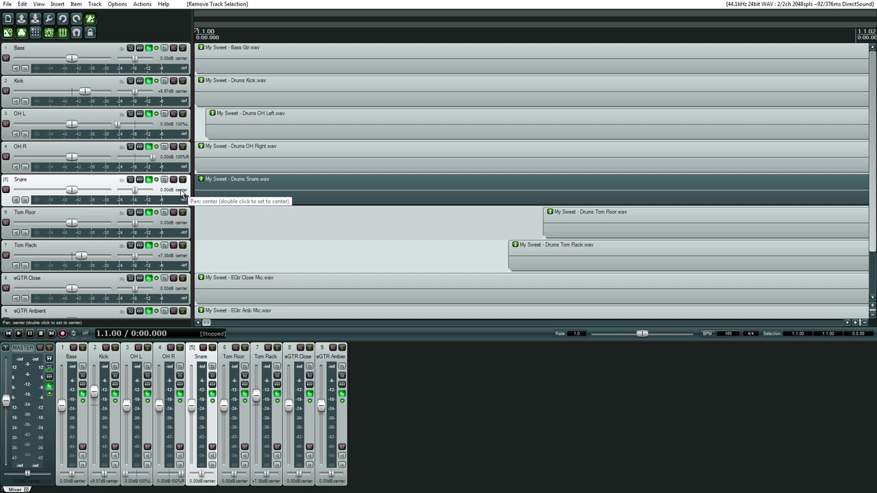
Step: Open the Snare track's oscilloscope effect, display the OH R and Snare curves, and move its window clear of the tracks
{"action": "left_click", "coordinate": [150, 182]}
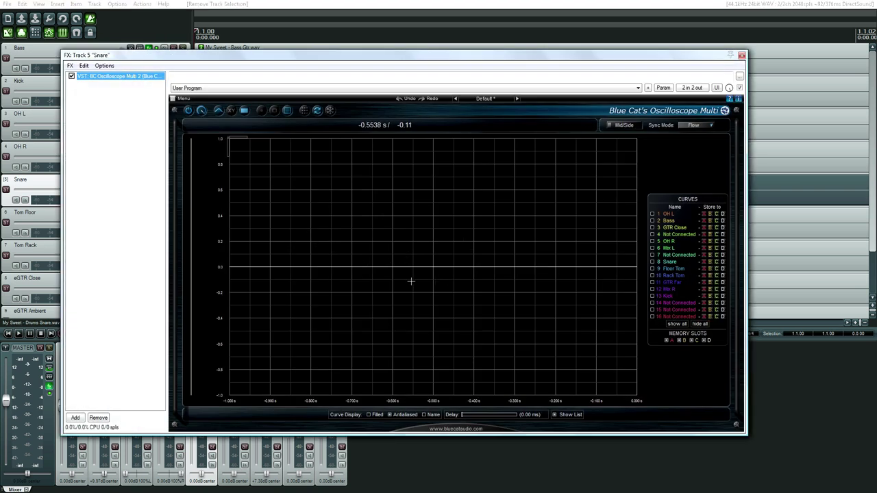
{"action": "left_click", "coordinate": [660, 235]}
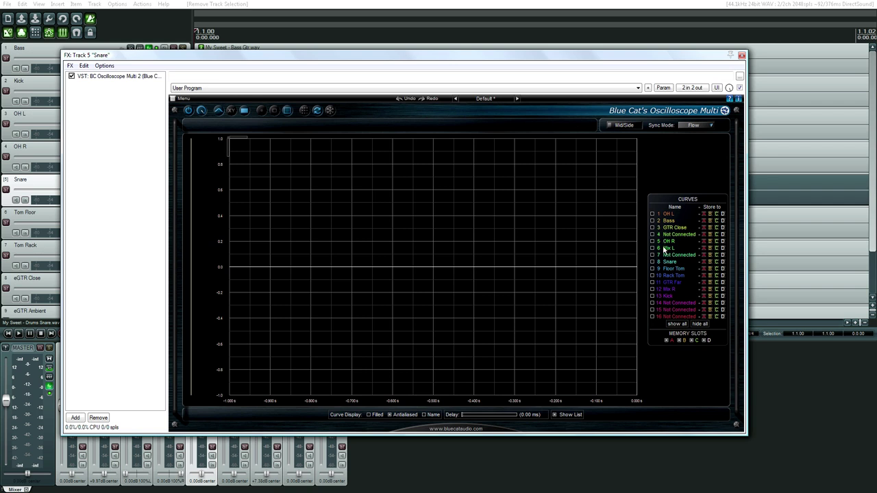
{"action": "left_click", "coordinate": [652, 242]}
{"action": "left_click", "coordinate": [653, 262]}
{"action": "left_click_drag", "start_coordinate": [309, 57], "coordinate": [485, 275]}
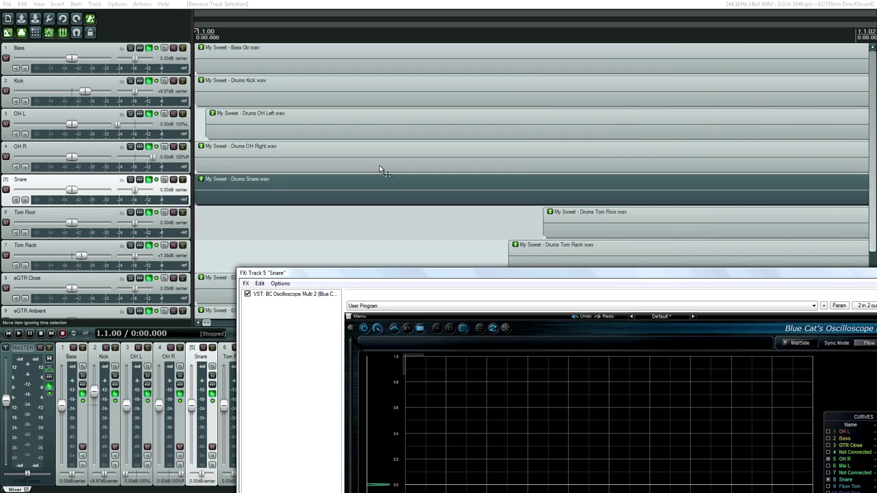
Step: Play a short passage of the full mix from around measure 7 and stop
{"action": "left_click", "coordinate": [378, 168]}
{"action": "scroll", "coordinate": [374, 177], "scroll_direction": "down", "scroll_amount": 15}
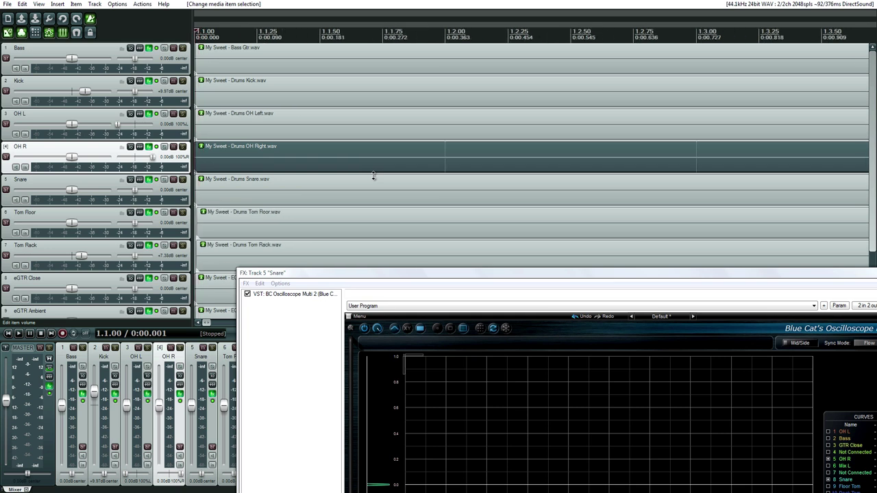
{"action": "scroll", "coordinate": [373, 177], "scroll_direction": "down", "scroll_amount": 3}
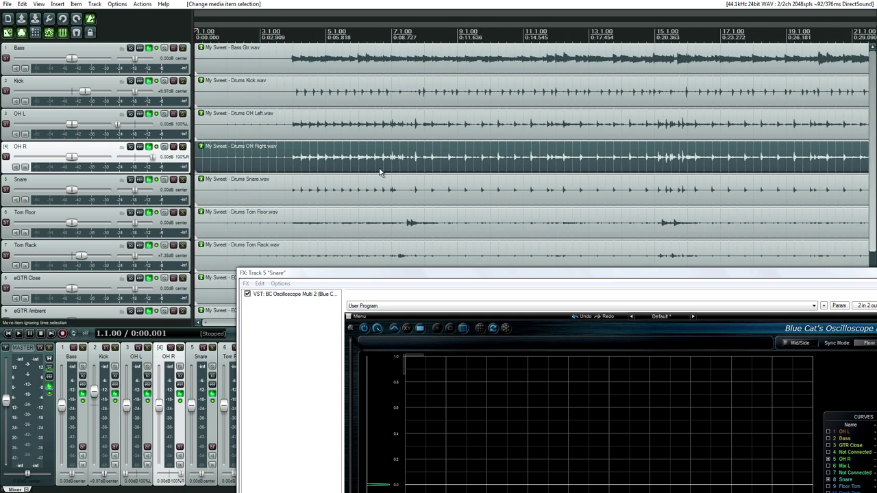
{"action": "left_click", "coordinate": [403, 167]}
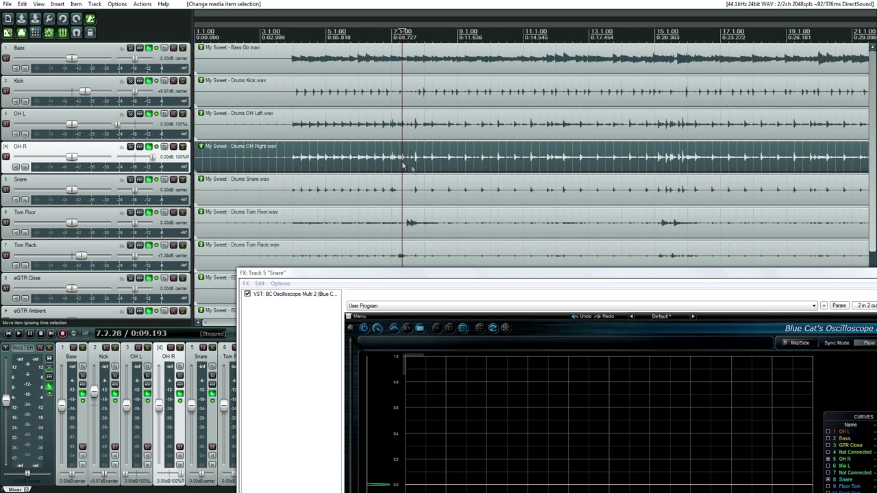
{"action": "scroll", "coordinate": [542, 222], "scroll_direction": "up", "scroll_amount": 10}
{"action": "scroll", "coordinate": [544, 224], "scroll_direction": "down", "scroll_amount": 3}
{"action": "left_click", "coordinate": [516, 168]}
{"action": "key", "text": "space"}
{"action": "key", "text": "space"}
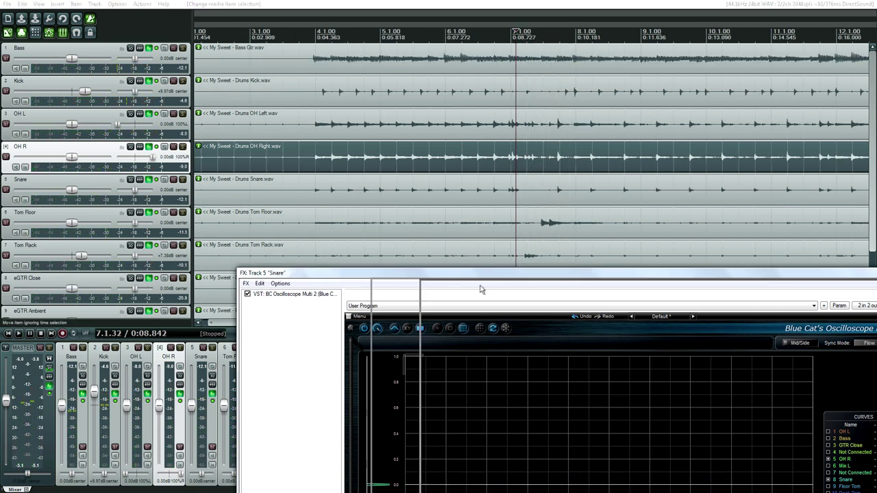
Step: Turn off the metronome and solo the OH R and Snare tracks
{"action": "left_click_drag", "start_coordinate": [289, 276], "coordinate": [481, 287]}
{"action": "left_click", "coordinate": [89, 18]}
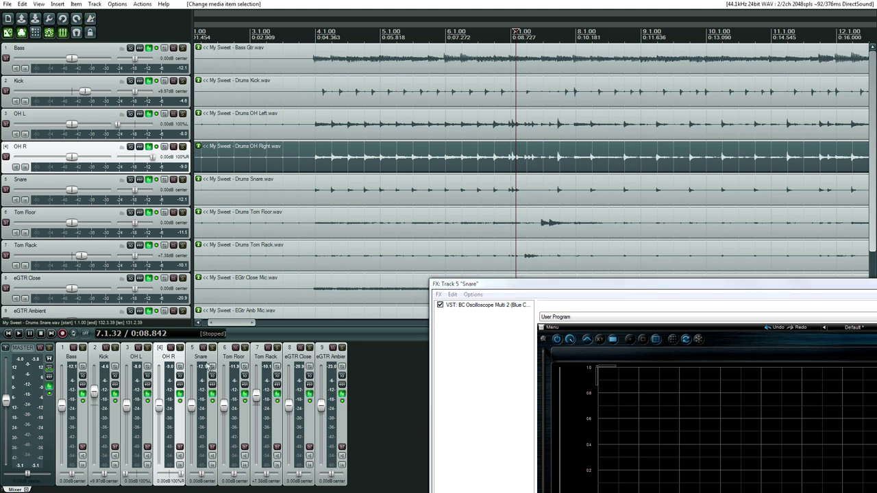
{"action": "left_click", "coordinate": [180, 349]}
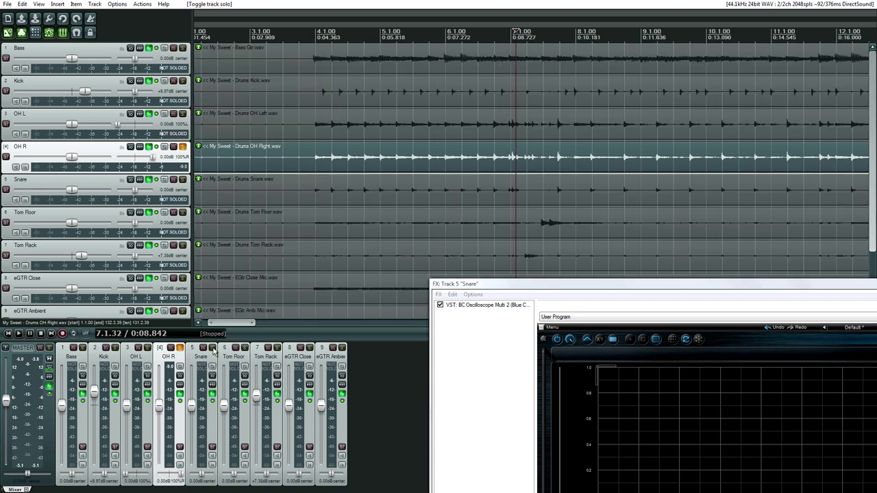
{"action": "left_click", "coordinate": [399, 180]}
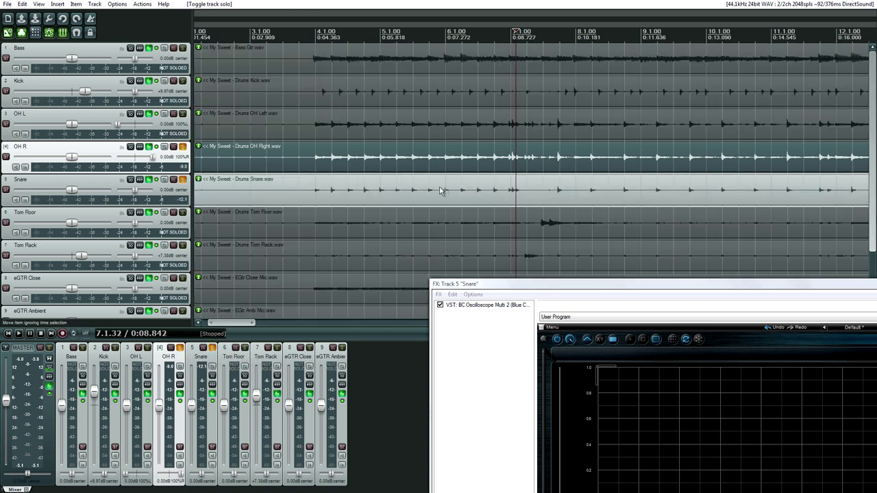
Step: Audition the soloed tracks and place the edit cursor just ahead of the snare hit at about 7.3.59
{"action": "left_click", "coordinate": [415, 190]}
{"action": "key", "text": "space"}
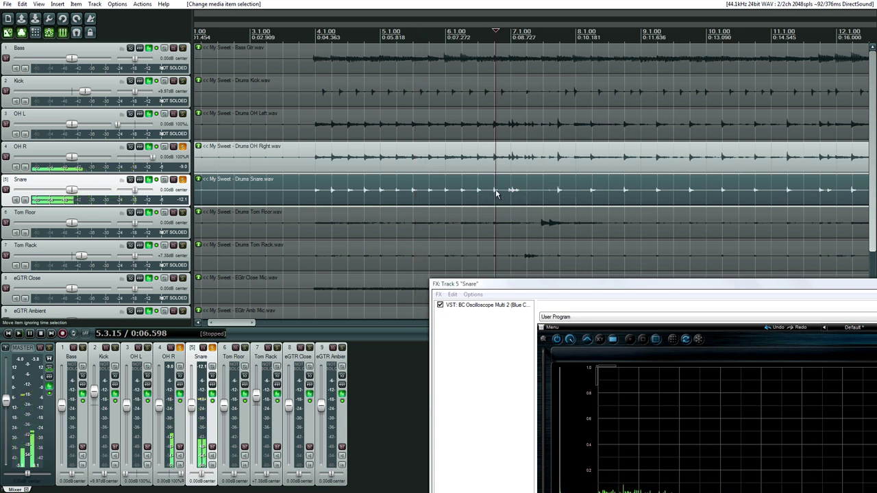
{"action": "key", "text": "space"}
{"action": "left_click", "coordinate": [552, 174]}
{"action": "left_click", "coordinate": [553, 174]}
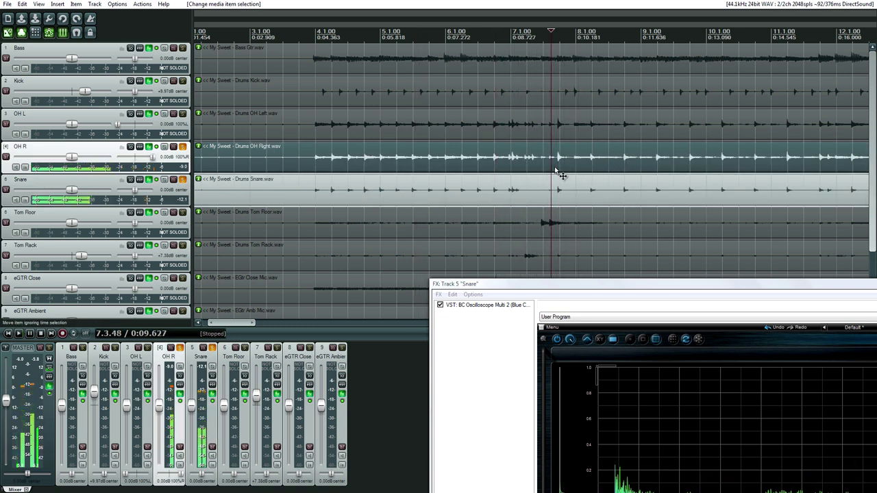
{"action": "left_click", "coordinate": [553, 175]}
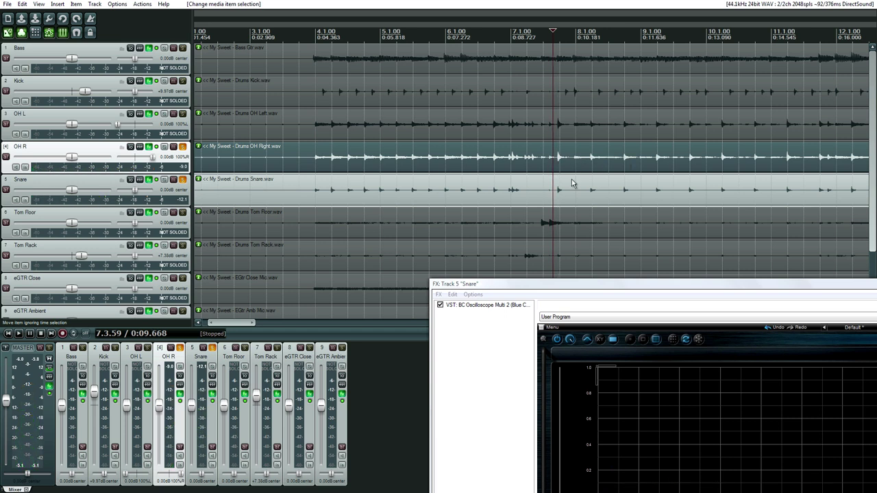
Step: Bring the oscilloscope fully into view, play from the edit cursor, and freeze all curves on a snare hit
{"action": "left_click", "coordinate": [608, 283]}
{"action": "left_click_drag", "start_coordinate": [587, 276], "coordinate": [275, 52]}
{"action": "left_click_drag", "start_coordinate": [347, 57], "coordinate": [333, 70]}
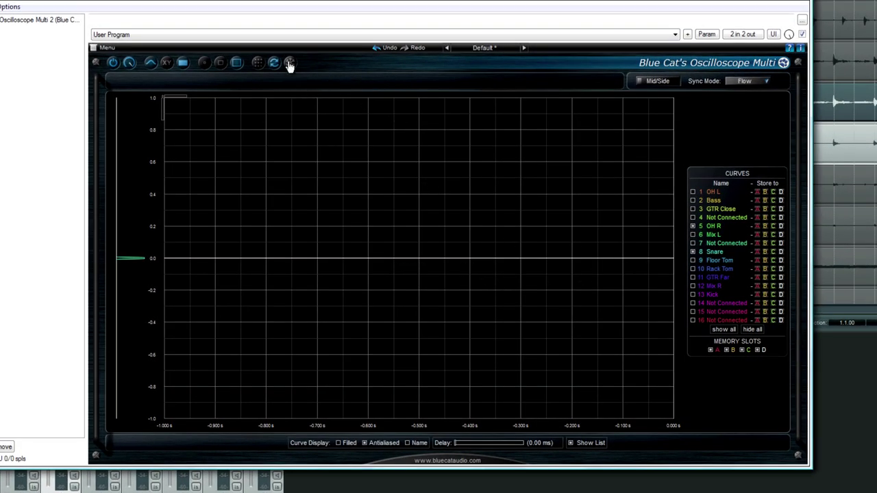
{"action": "key", "text": "space"}
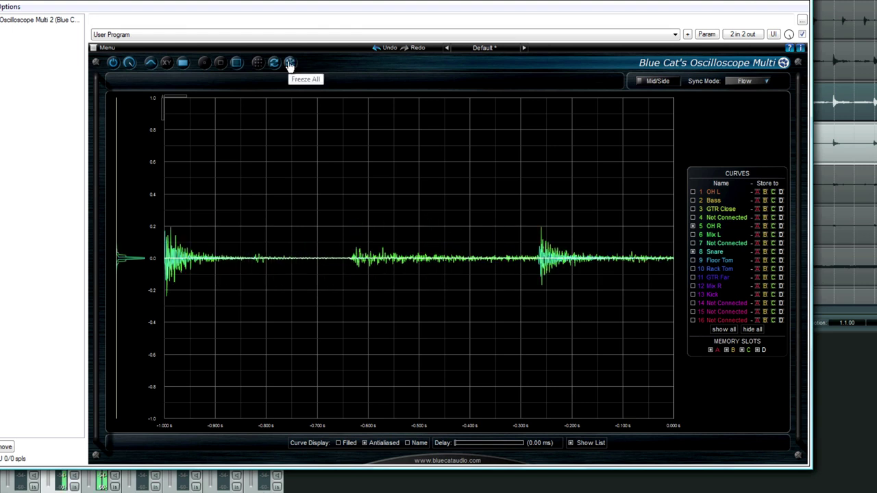
{"action": "key", "text": "space"}
{"action": "key", "text": "space"}
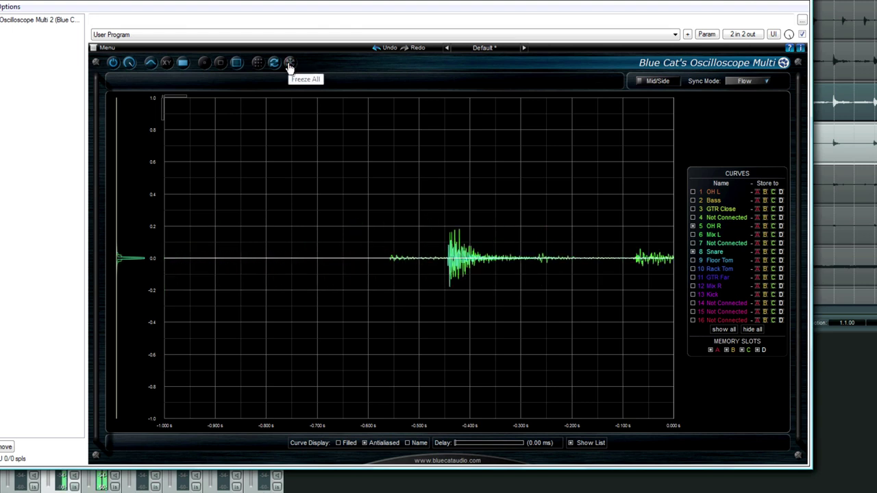
{"action": "left_click", "coordinate": [290, 63]}
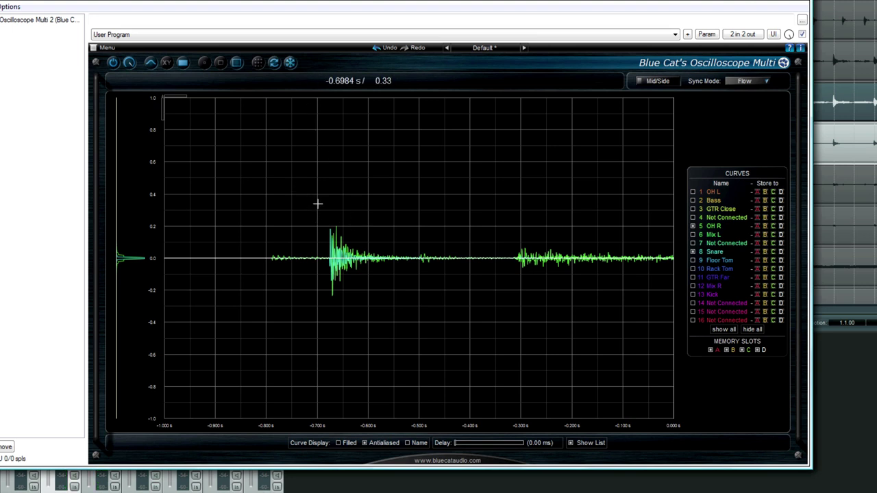
Step: Measure the times of the first Snare and OH R peaks in the frozen oscilloscope, and close the effects window
{"action": "left_click_drag", "start_coordinate": [318, 209], "coordinate": [359, 271]}
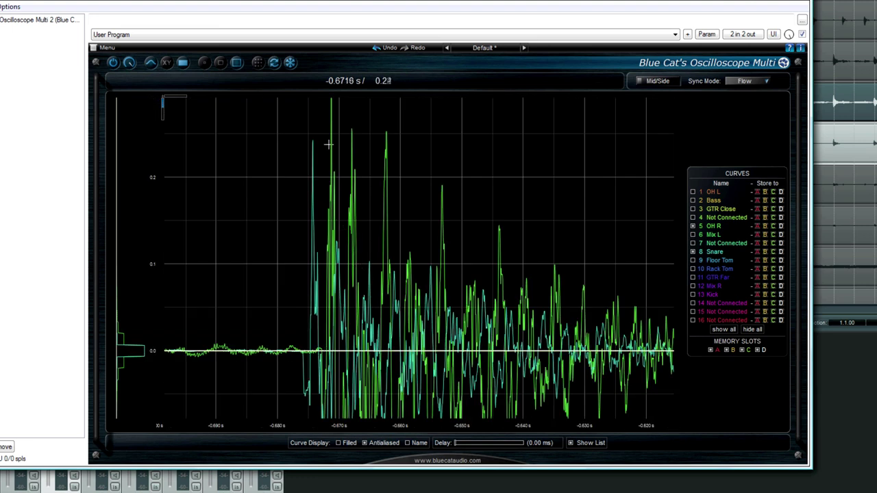
{"action": "left_click_drag", "start_coordinate": [281, 325], "coordinate": [445, 233]}
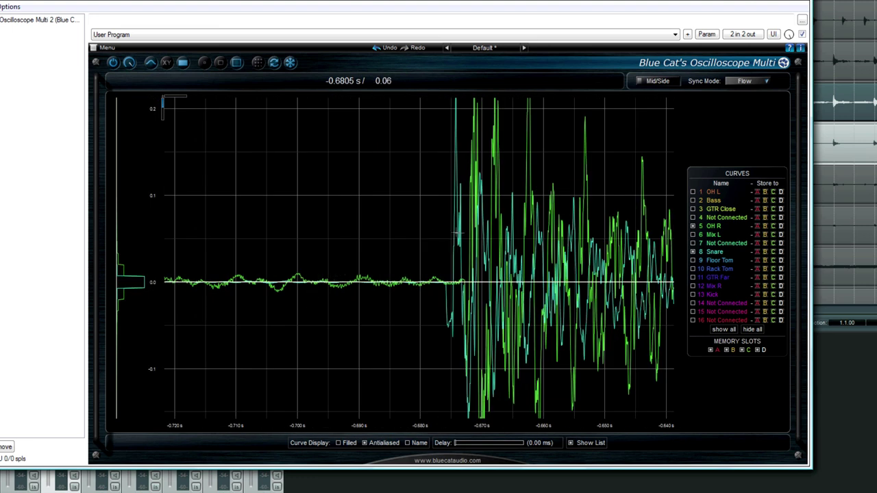
{"action": "left_click_drag", "start_coordinate": [498, 234], "coordinate": [455, 222]}
{"action": "left_click_drag", "start_coordinate": [410, 180], "coordinate": [417, 260]}
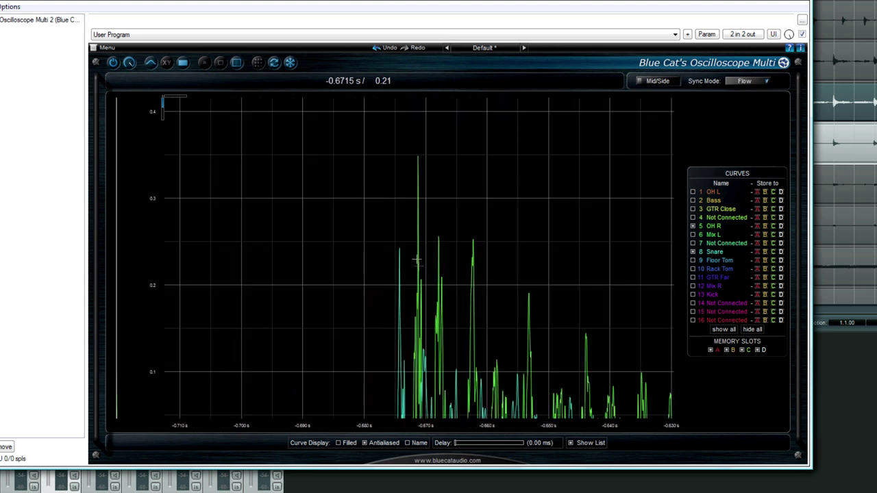
{"action": "left_click_drag", "start_coordinate": [388, 149], "coordinate": [455, 195]}
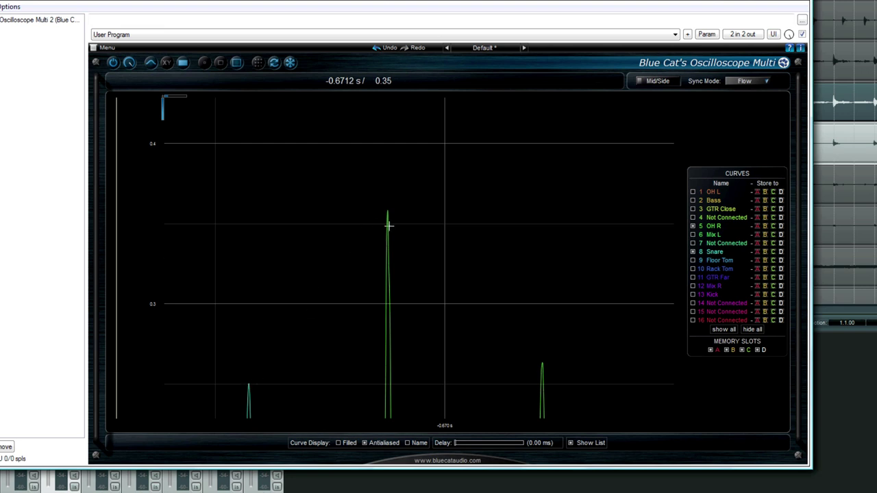
{"action": "left_click_drag", "start_coordinate": [362, 187], "coordinate": [420, 277]}
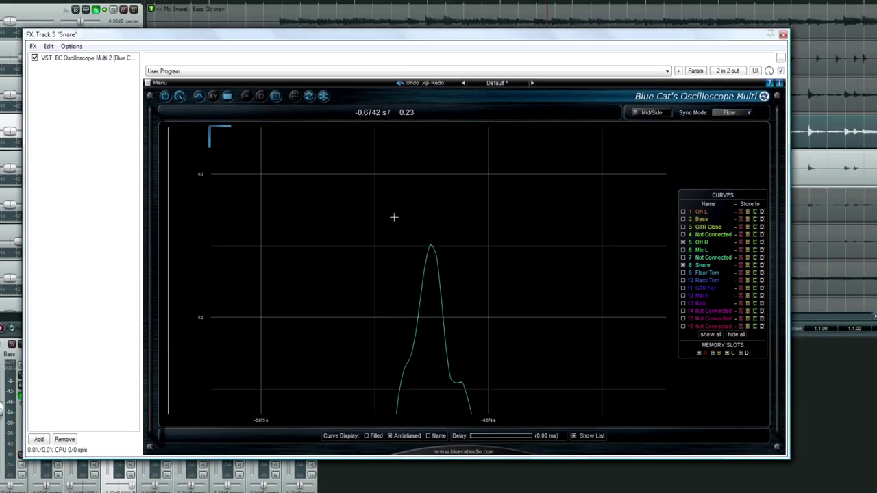
{"action": "double_click", "coordinate": [363, 179]}
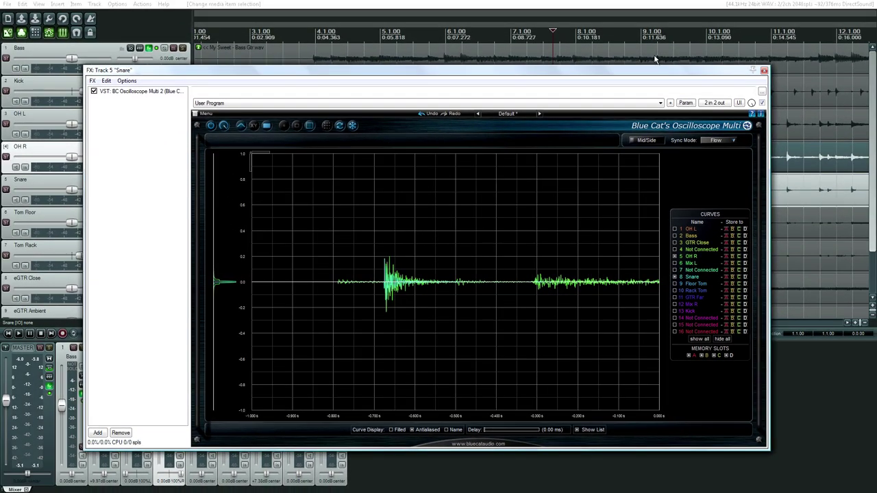
{"action": "left_click", "coordinate": [765, 71]}
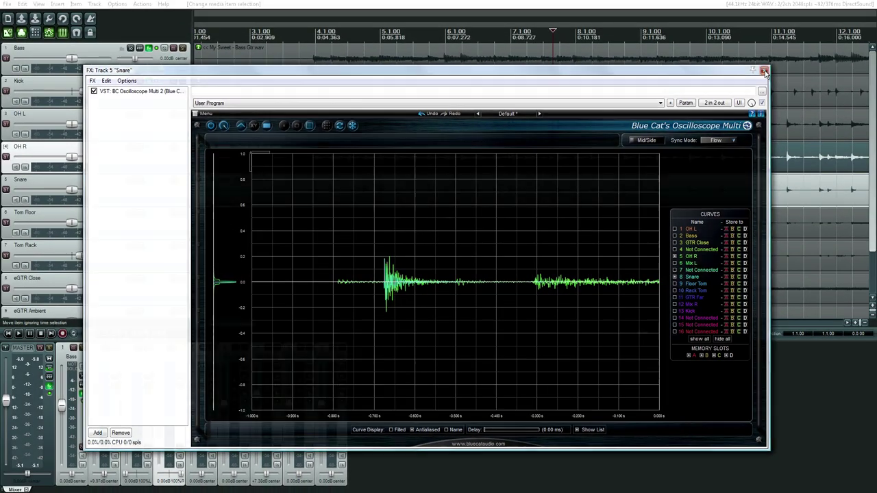
Step: Compare the onset of the first snare hit near measure 4 on the Snare and OH R tracks
{"action": "left_click", "coordinate": [307, 193]}
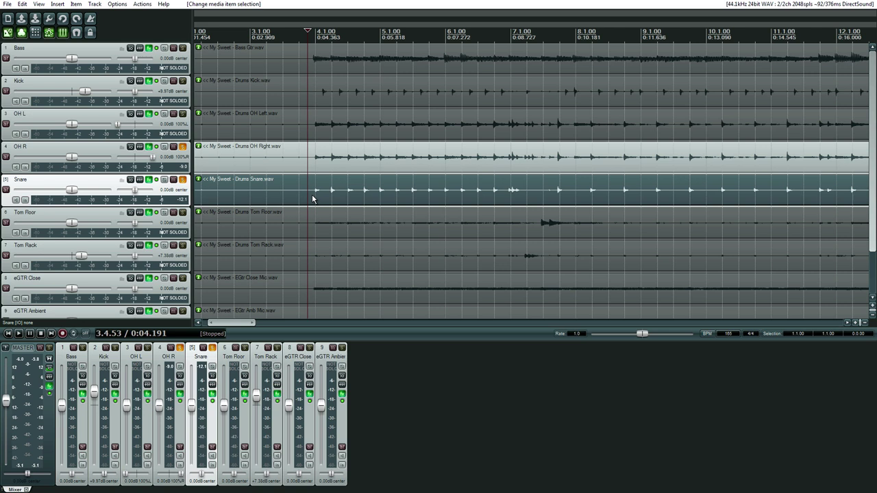
{"action": "left_click", "coordinate": [316, 198]}
{"action": "scroll", "coordinate": [322, 201], "scroll_direction": "up", "scroll_amount": 3}
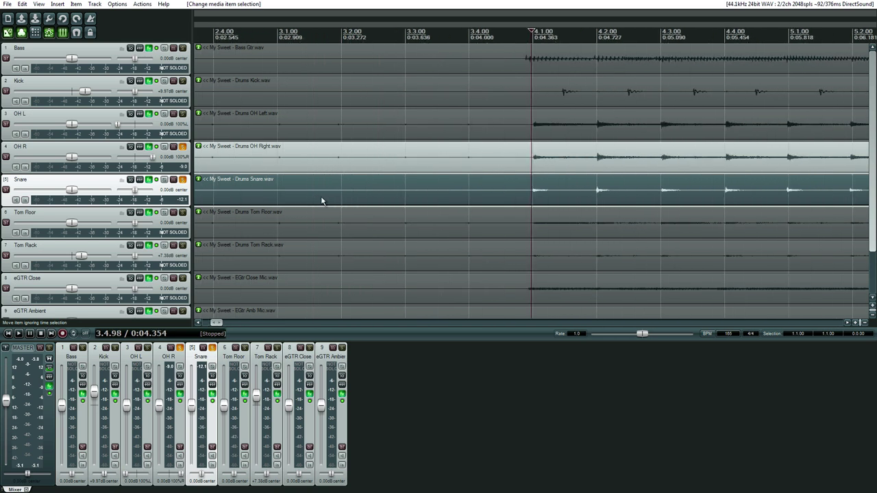
{"action": "scroll", "coordinate": [549, 198], "scroll_direction": "up", "scroll_amount": 3}
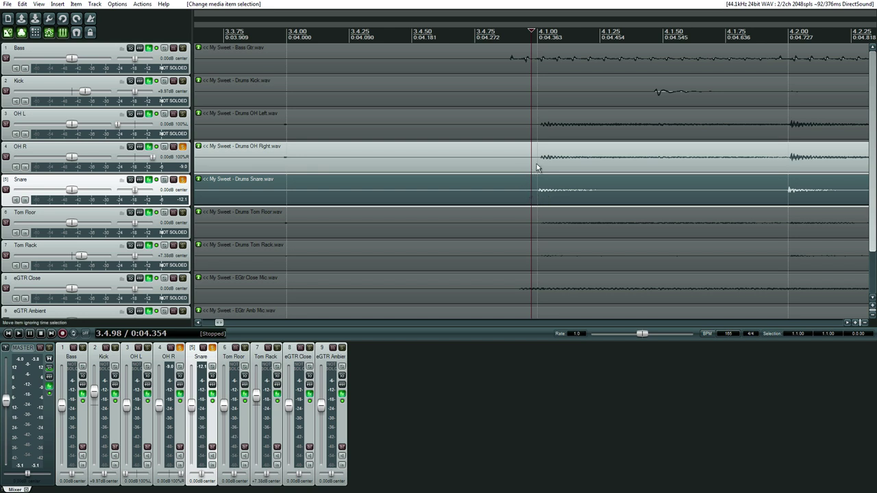
{"action": "left_click", "coordinate": [540, 169]}
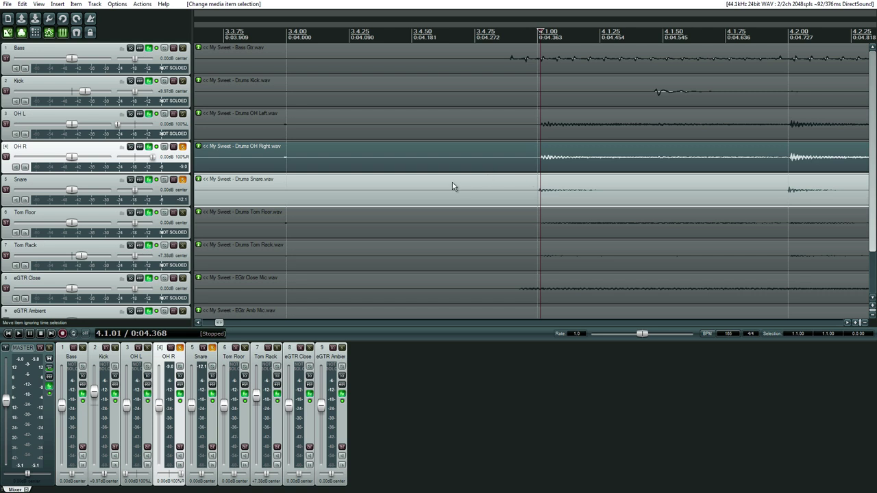
Step: Select the Snare item and nudge its position 3 milliseconds to the right, closing the nudge settings
{"action": "key", "text": "Home"}
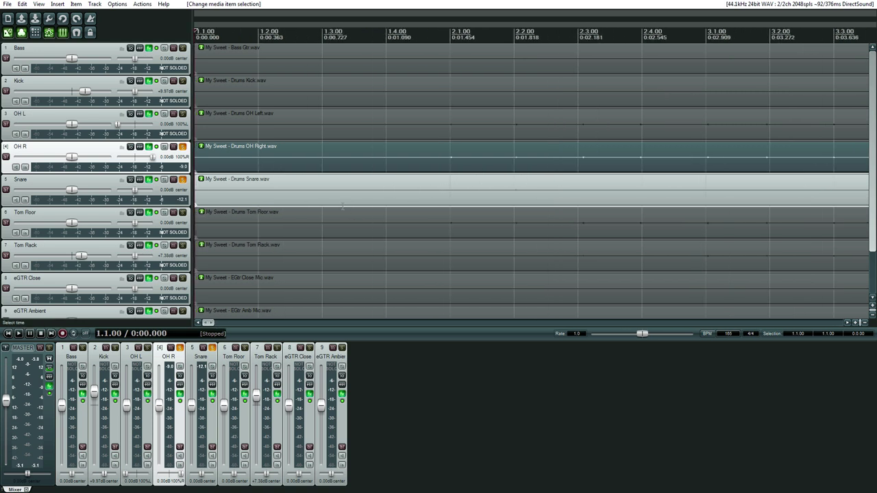
{"action": "left_click", "coordinate": [247, 183]}
{"action": "key", "text": "Home"}
{"action": "scroll", "coordinate": [276, 192], "scroll_direction": "up", "scroll_amount": 10}
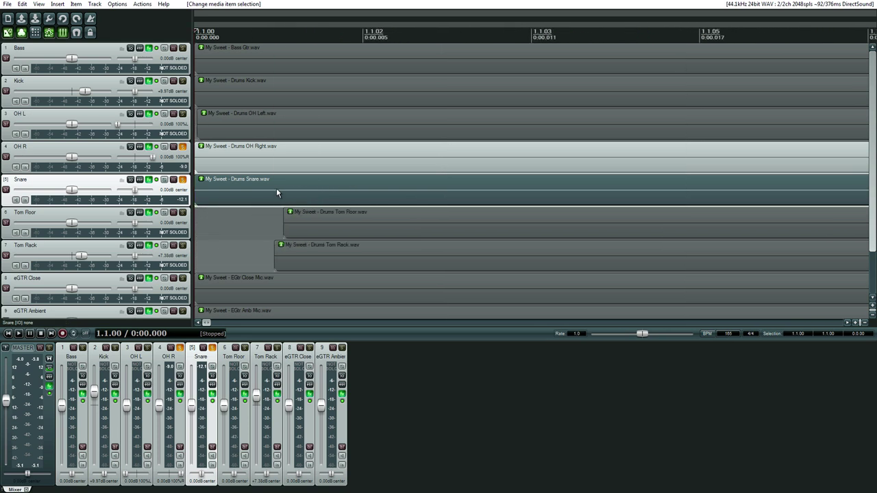
{"action": "scroll", "coordinate": [276, 187], "scroll_direction": "up", "scroll_amount": 10}
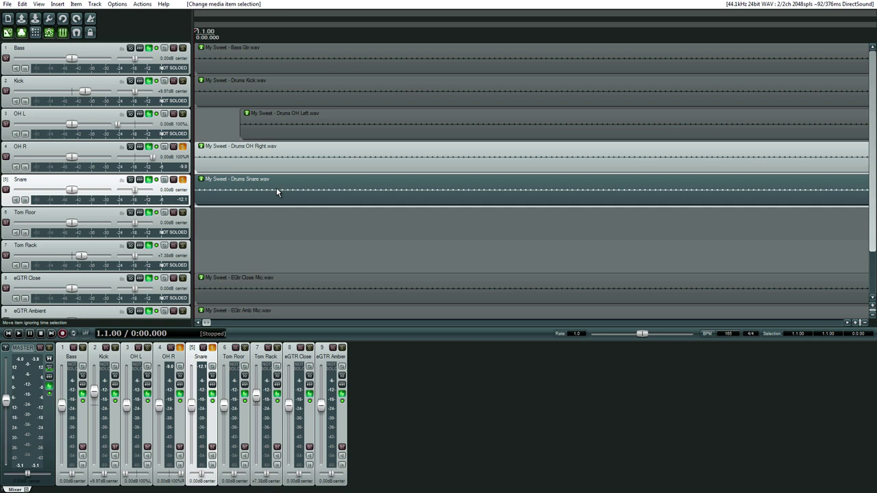
{"action": "scroll", "coordinate": [276, 189], "scroll_direction": "down", "scroll_amount": 6}
{"action": "scroll", "coordinate": [277, 189], "scroll_direction": "up", "scroll_amount": 6}
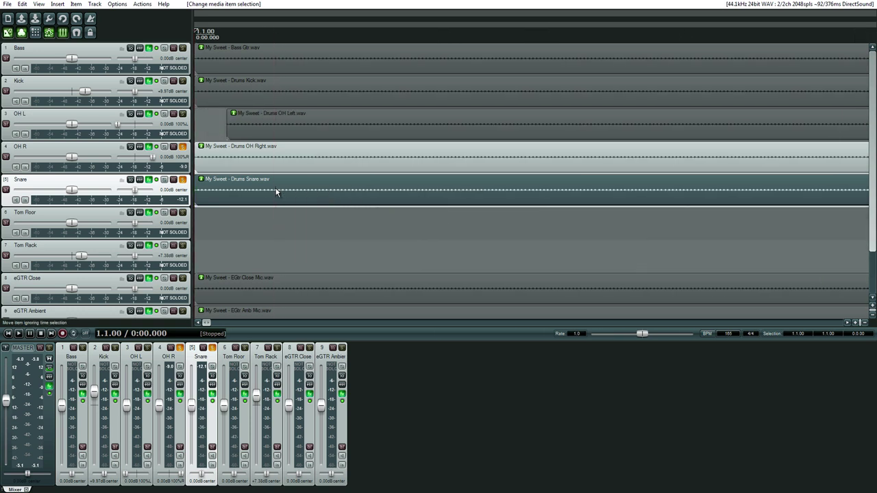
{"action": "scroll", "coordinate": [277, 192], "scroll_direction": "down", "scroll_amount": 5}
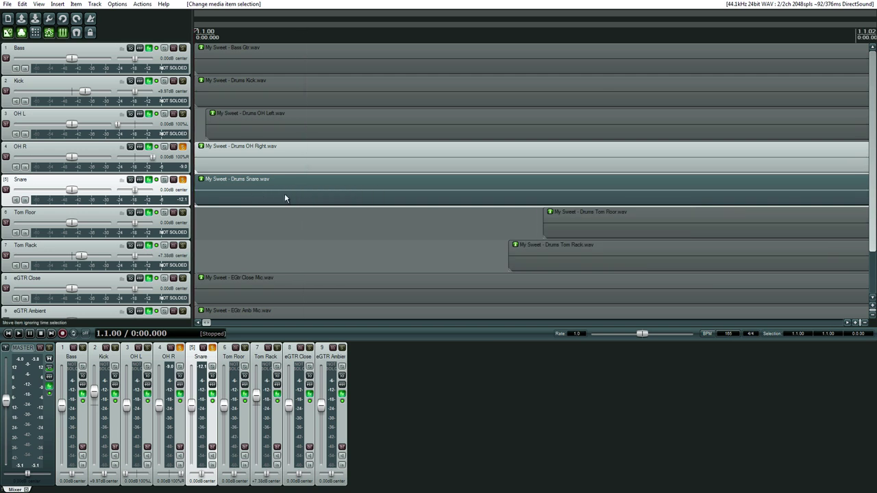
{"action": "left_click", "coordinate": [76, 4]}
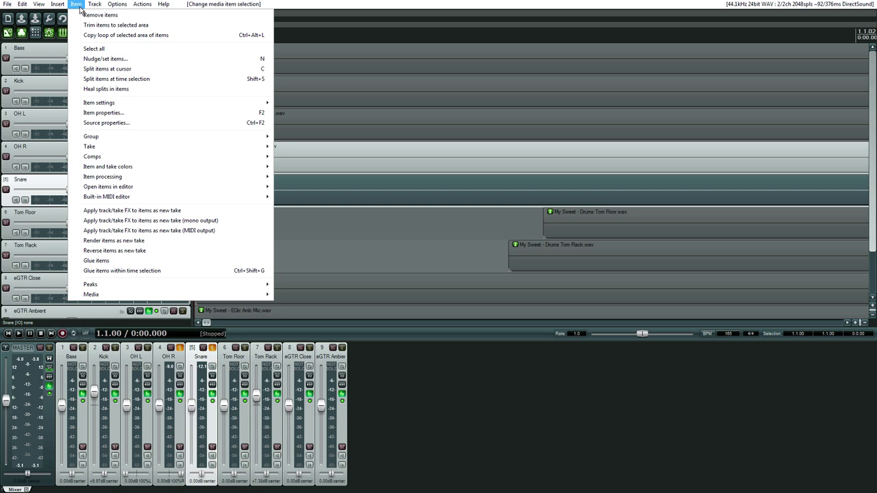
{"action": "left_click", "coordinate": [113, 62]}
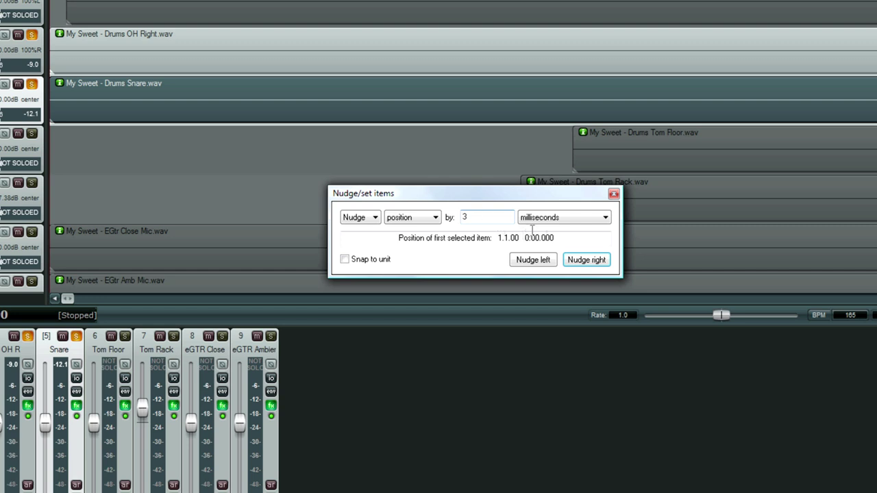
{"action": "left_click", "coordinate": [587, 260]}
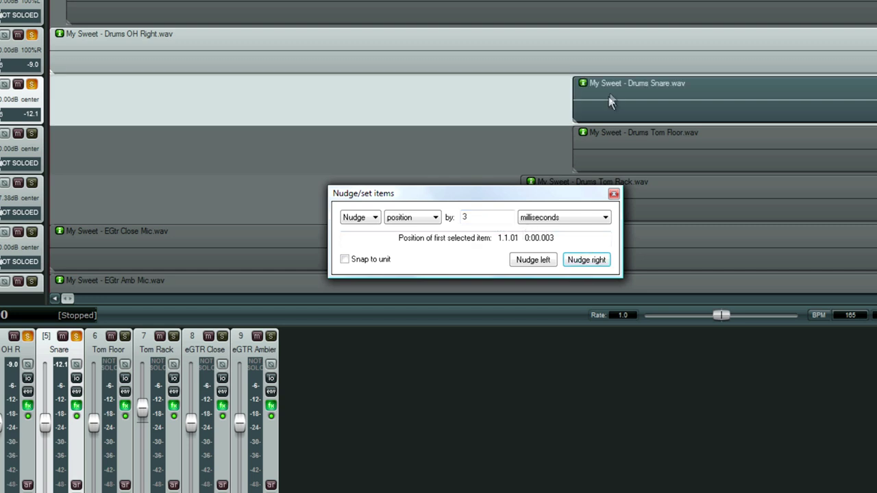
{"action": "left_click", "coordinate": [546, 261]}
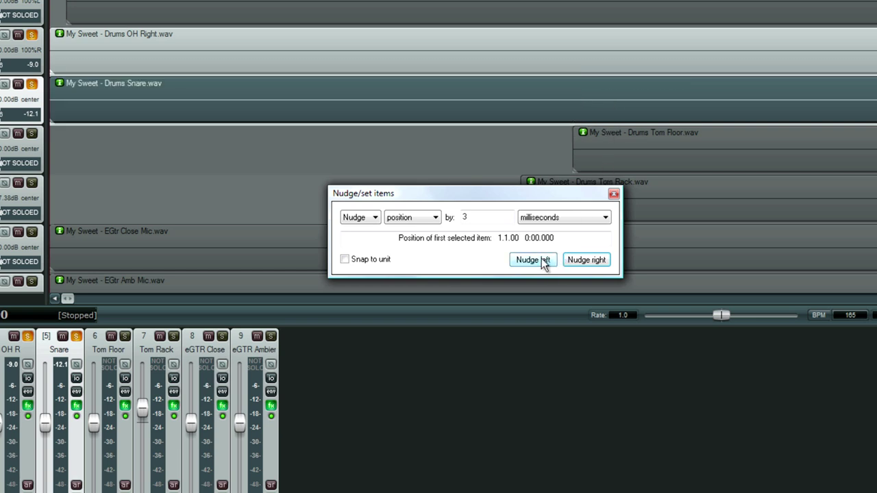
{"action": "left_click", "coordinate": [586, 260]}
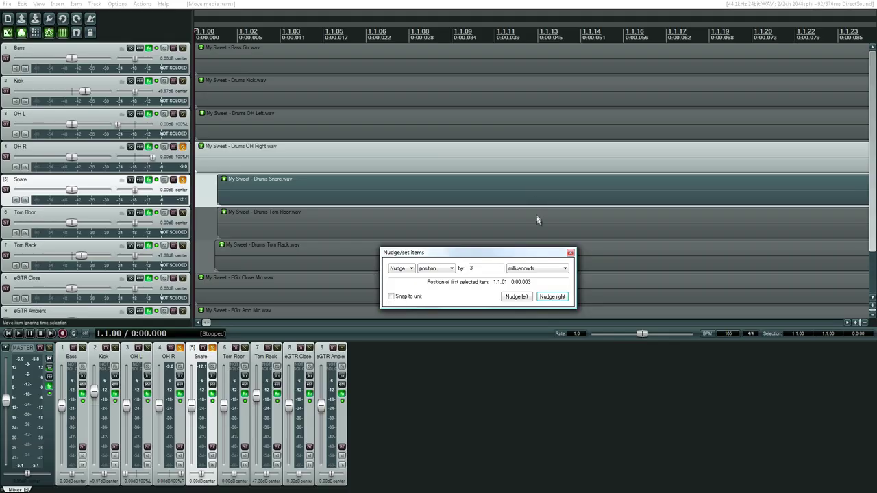
{"action": "left_click", "coordinate": [570, 252]}
Step: Audition the soloed OH R and Snare tracks around measure 7 and place the edit cursor at about 7.3.12
{"action": "scroll", "coordinate": [521, 251], "scroll_direction": "down", "scroll_amount": 10}
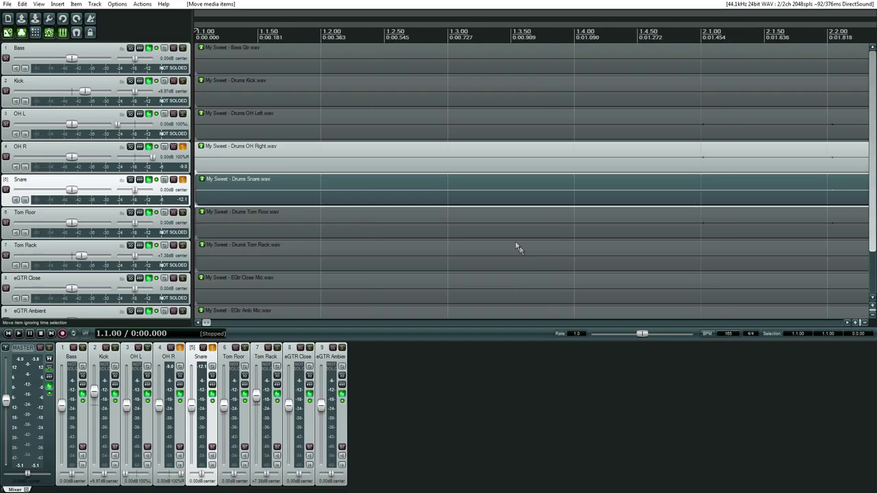
{"action": "scroll", "coordinate": [516, 246], "scroll_direction": "up", "scroll_amount": 5}
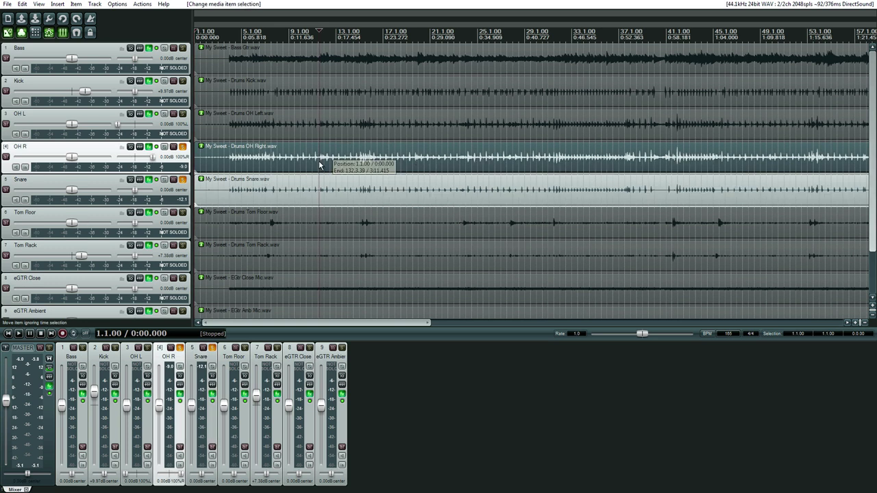
{"action": "left_click", "coordinate": [531, 159]}
{"action": "scroll", "coordinate": [505, 200], "scroll_direction": "down", "scroll_amount": 2}
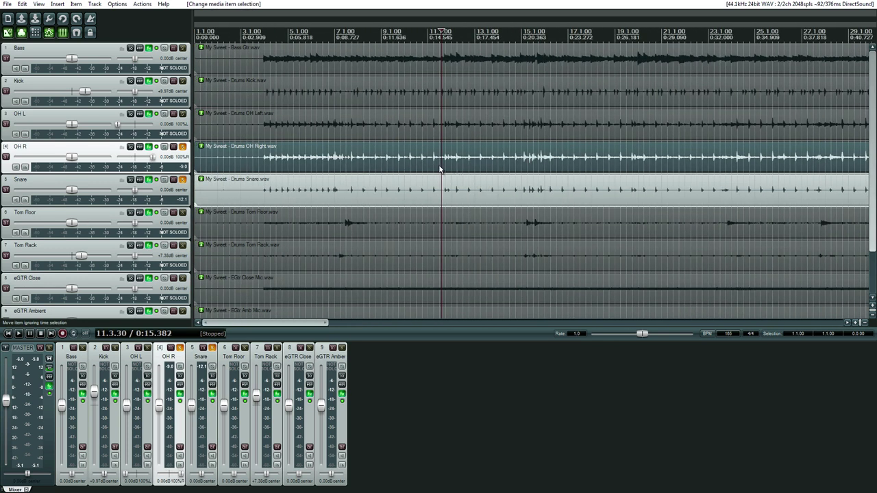
{"action": "left_click", "coordinate": [333, 164]}
{"action": "key", "text": "space"}
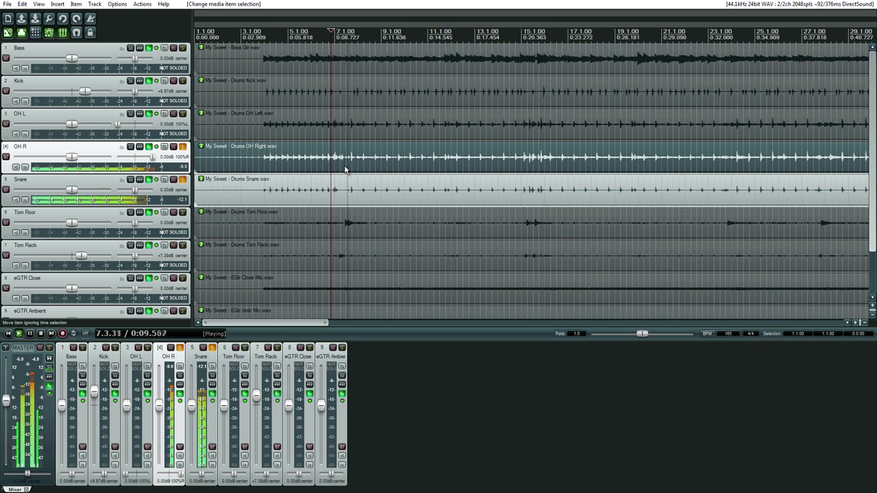
{"action": "left_click", "coordinate": [348, 167]}
{"action": "scroll", "coordinate": [347, 168], "scroll_direction": "up", "scroll_amount": 6}
{"action": "key", "text": "space"}
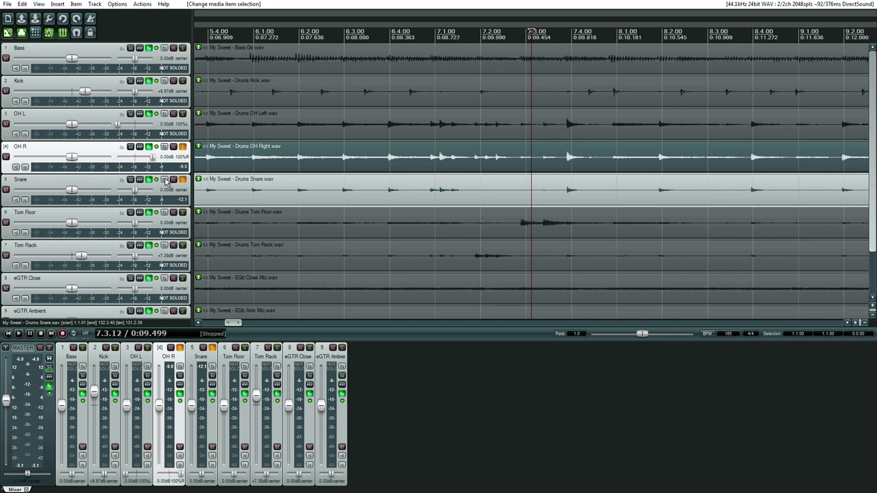
Step: Show the oscilloscope on the Snare track, play from the edit cursor, and freeze the curves on a snare hit
{"action": "left_click", "coordinate": [166, 182]}
{"action": "left_click", "coordinate": [148, 180]}
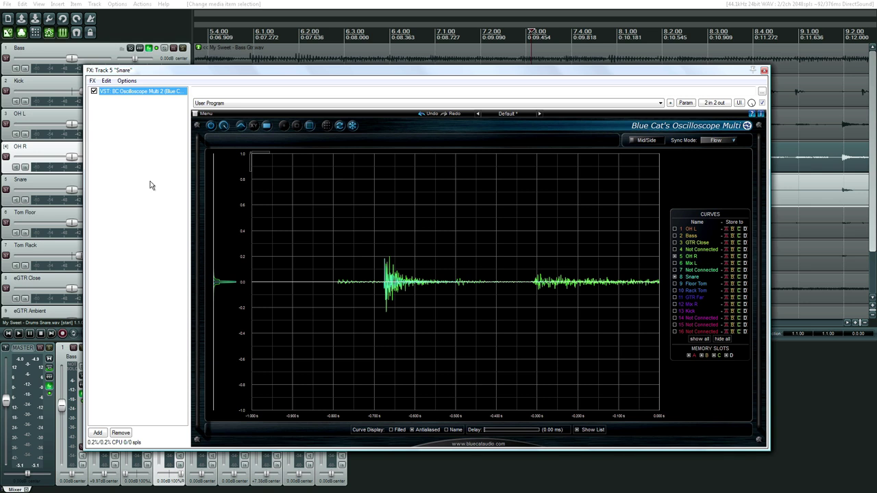
{"action": "key", "text": "space"}
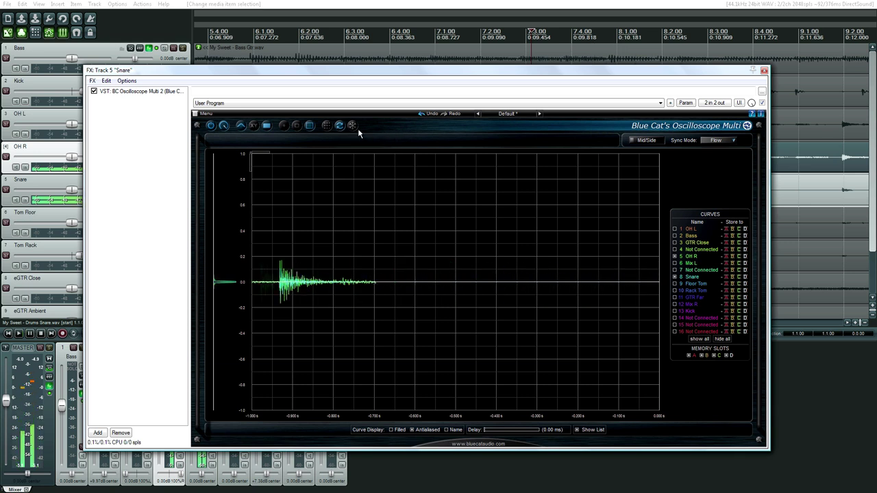
{"action": "left_click", "coordinate": [351, 126]}
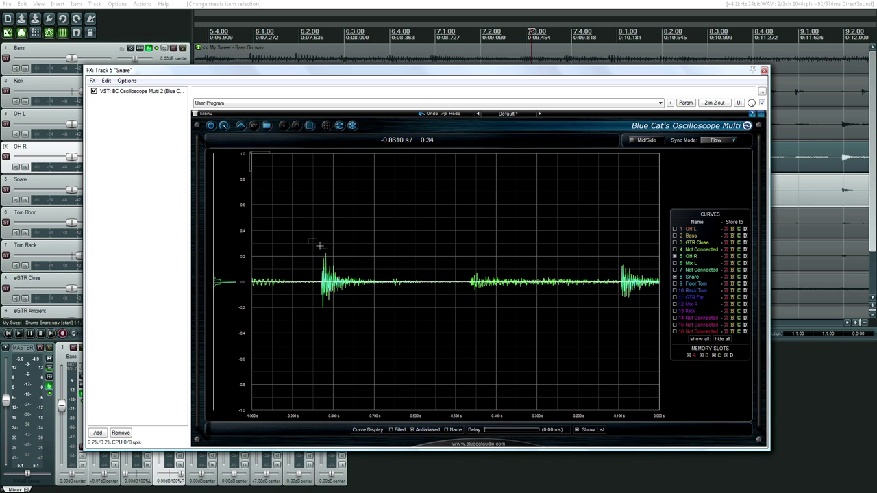
Step: Compare the timing of the first Snare and OH R peaks in the frozen oscilloscope, and close the effects window
{"action": "left_click_drag", "start_coordinate": [307, 237], "coordinate": [367, 279]}
{"action": "scroll", "coordinate": [390, 276], "scroll_direction": "up", "scroll_amount": 3}
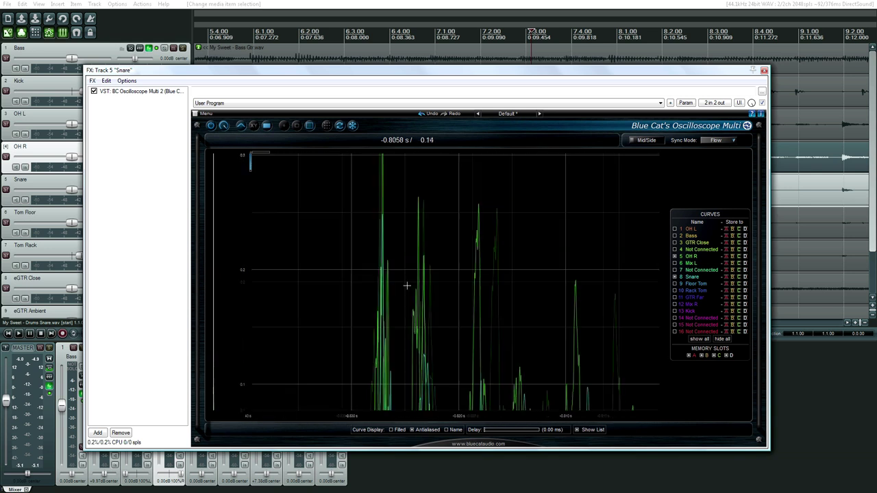
{"action": "left_click_drag", "start_coordinate": [413, 247], "coordinate": [455, 281]}
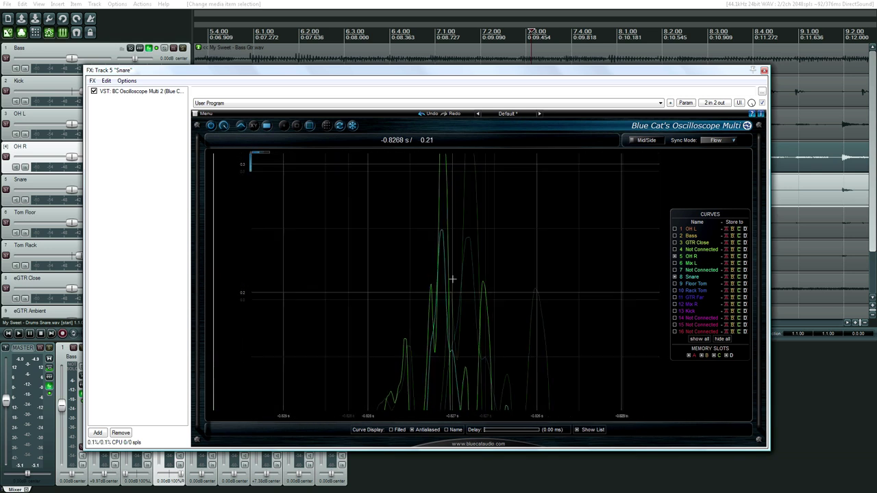
{"action": "left_click_drag", "start_coordinate": [393, 246], "coordinate": [503, 290]}
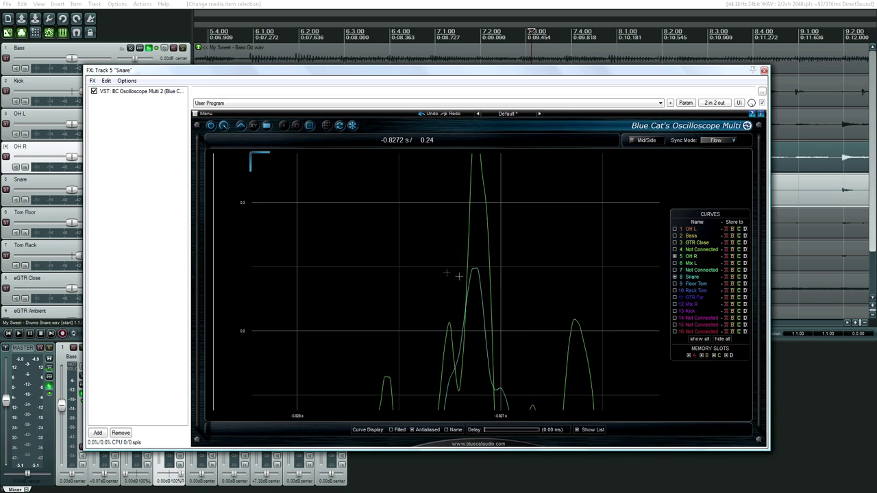
{"action": "left_click_drag", "start_coordinate": [445, 253], "coordinate": [477, 300]}
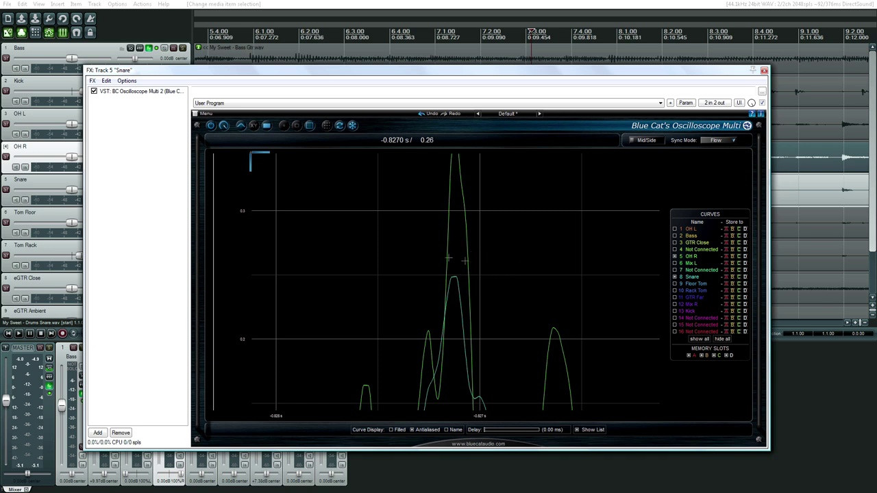
{"action": "double_click", "coordinate": [509, 283]}
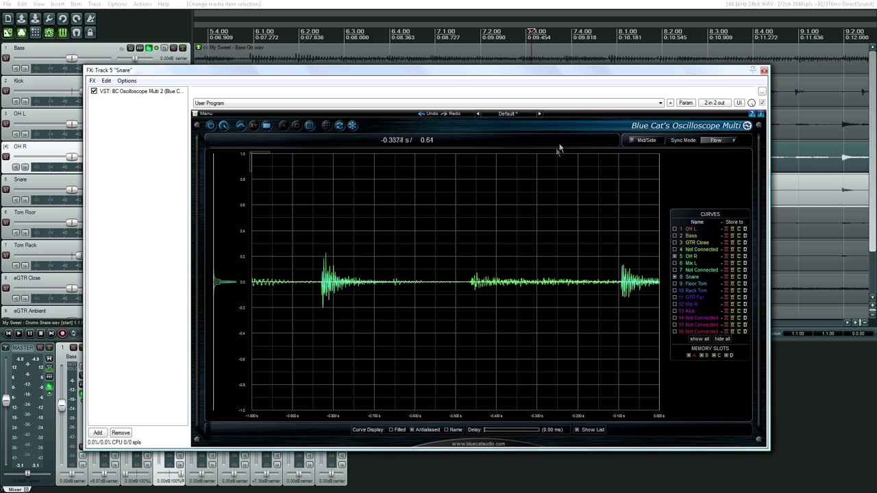
{"action": "left_click", "coordinate": [764, 70]}
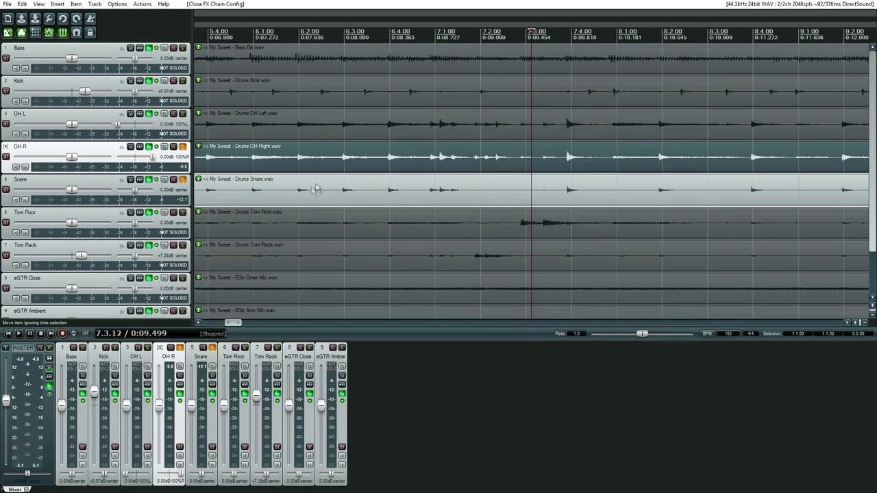
Step: Solo OH L as well and audition both overheads with the Snare, leaving the edit cursor at 3.4.50
{"action": "left_click", "coordinate": [347, 164]}
{"action": "scroll", "coordinate": [347, 163], "scroll_direction": "down", "scroll_amount": 5}
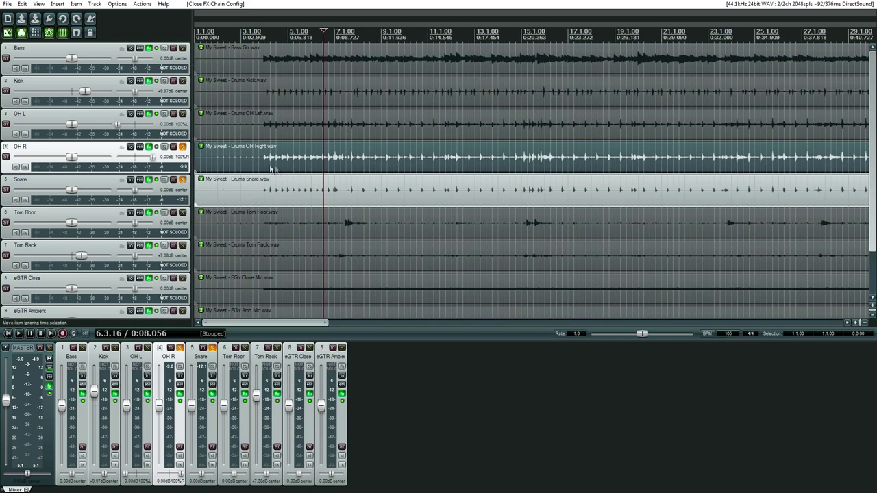
{"action": "left_click", "coordinate": [182, 114]}
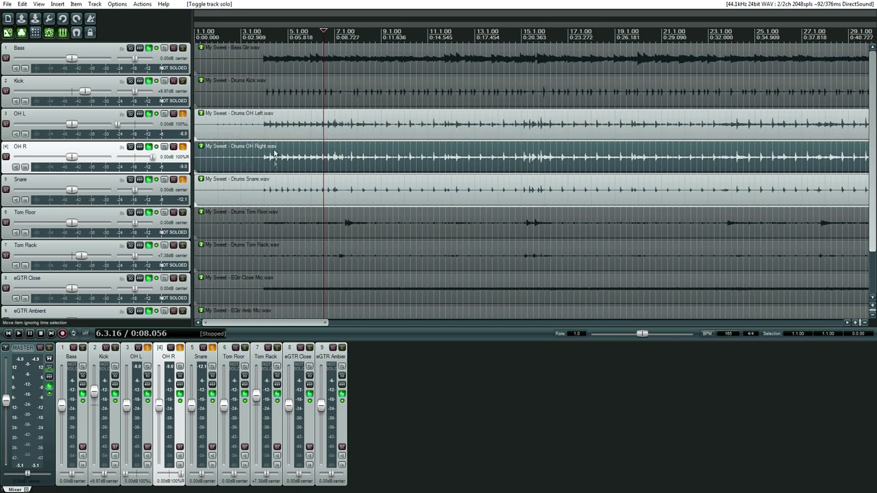
{"action": "left_click", "coordinate": [256, 135]}
{"action": "key", "text": "space"}
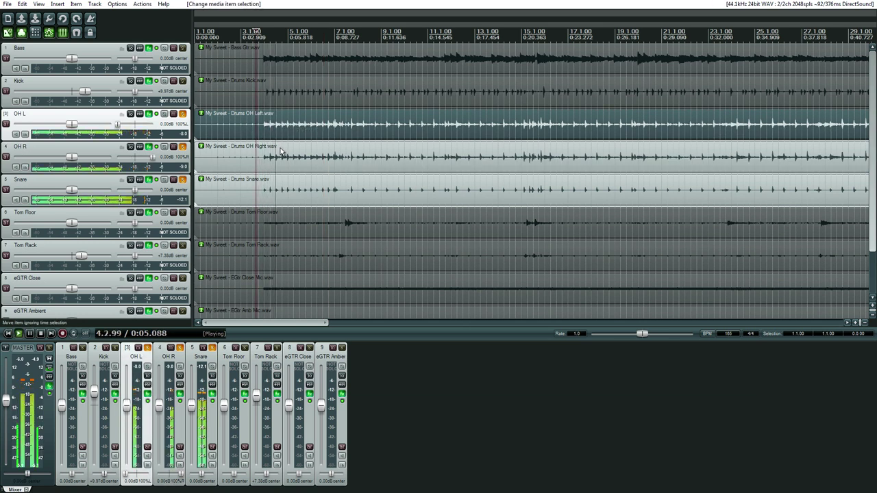
{"action": "scroll", "coordinate": [329, 199], "scroll_direction": "up", "scroll_amount": 2}
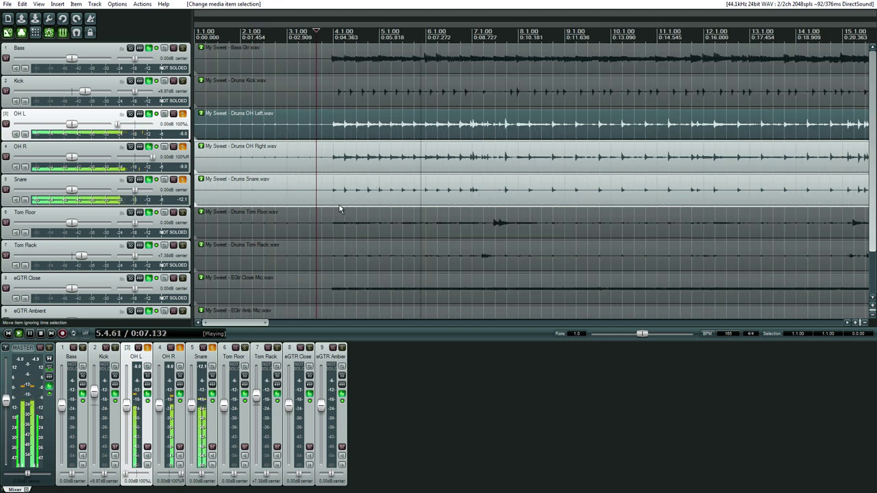
{"action": "scroll", "coordinate": [339, 209], "scroll_direction": "up", "scroll_amount": 1}
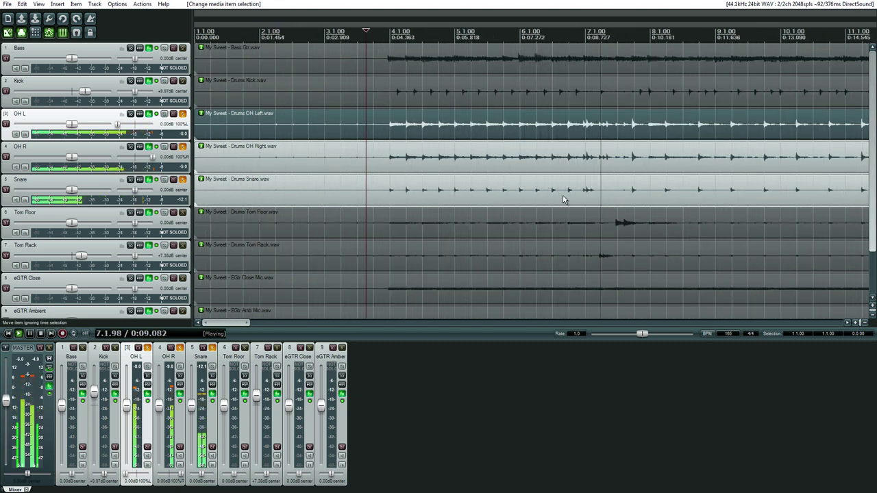
{"action": "left_click", "coordinate": [382, 202]}
{"action": "key", "text": "space"}
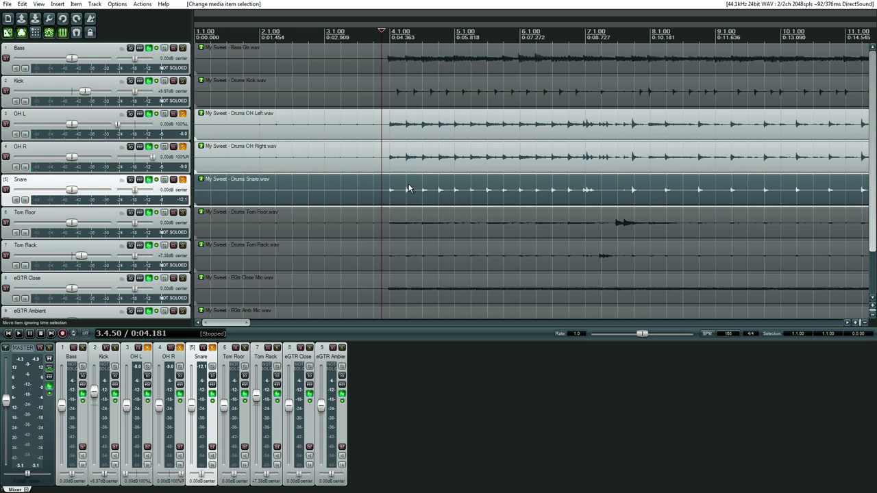
Step: Move the Snare item back to the project start, audition it with the overheads, and undo the move
{"action": "left_click_drag", "start_coordinate": [422, 189], "coordinate": [293, 188]}
{"action": "key", "text": "space"}
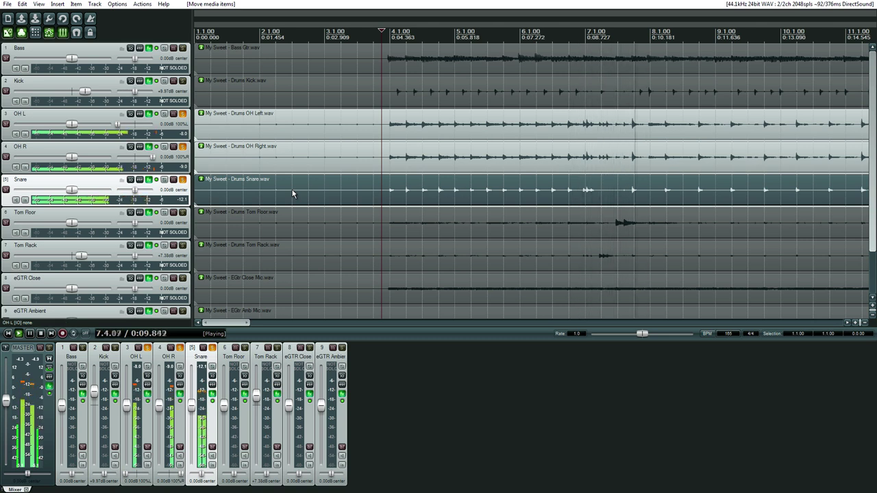
{"action": "key", "text": "space"}
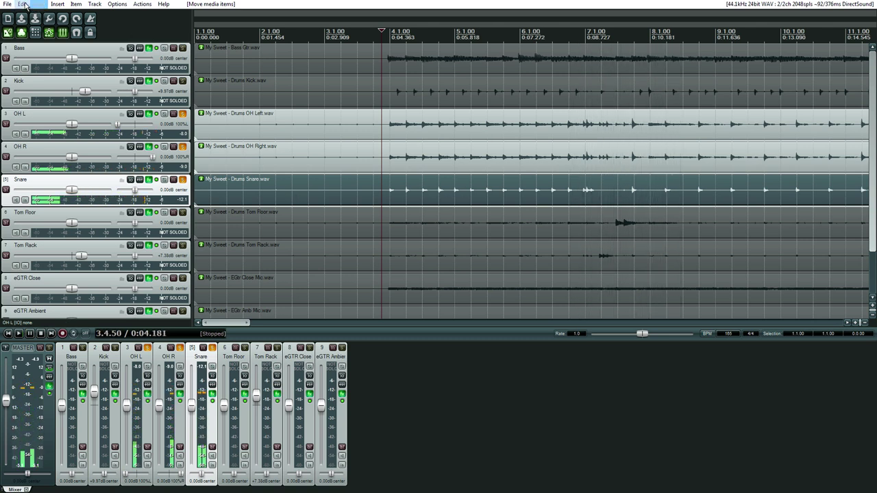
{"action": "left_click", "coordinate": [23, 5]}
{"action": "left_click", "coordinate": [396, 172]}
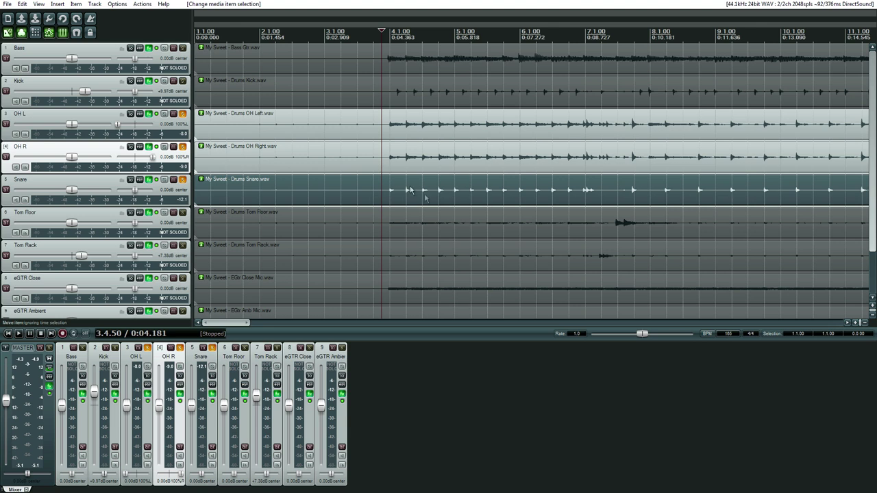
Step: Audition the time-aligned Snare with both overheads from the edit cursor at 3.4.50
{"action": "key", "text": "space"}
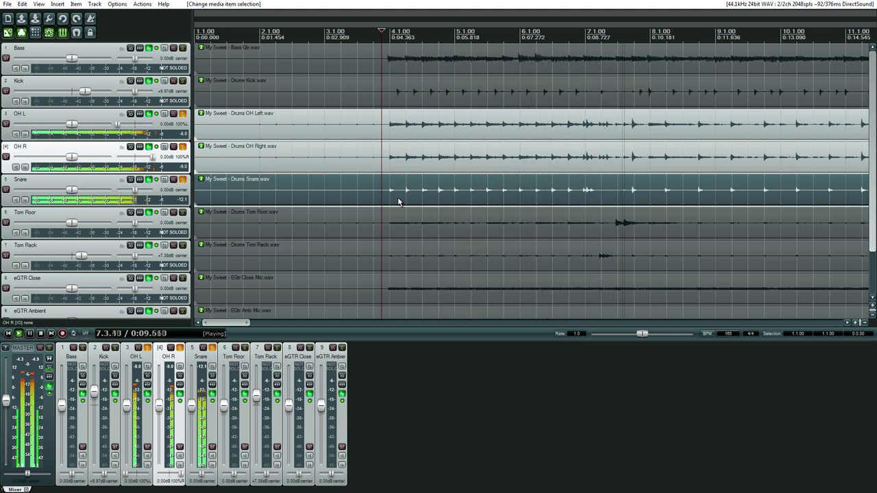
{"action": "key", "text": "space"}
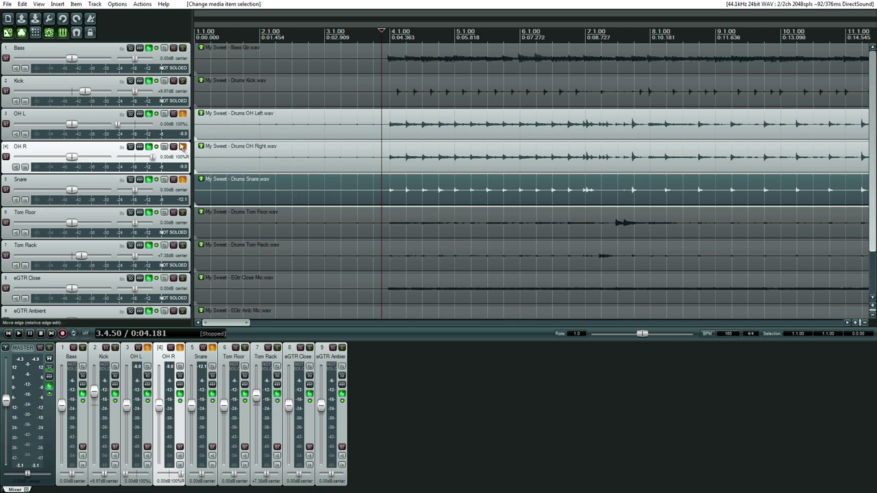
Step: Undo the last item selection change and audition the Snare with both overheads from 3.4.50
{"action": "left_click", "coordinate": [22, 4]}
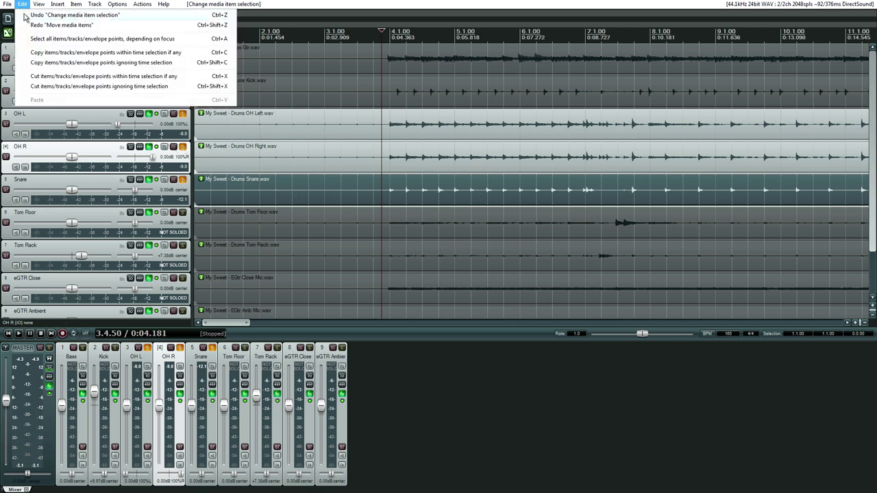
{"action": "left_click", "coordinate": [68, 16]}
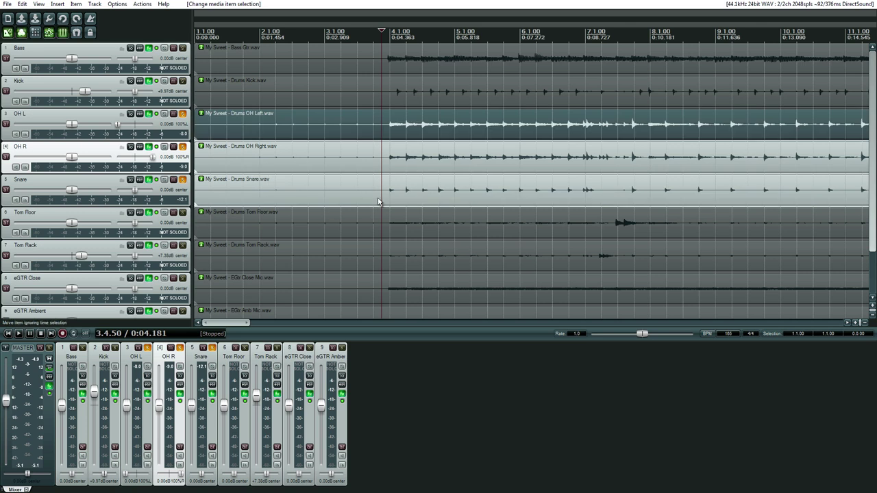
{"action": "key", "text": "space"}
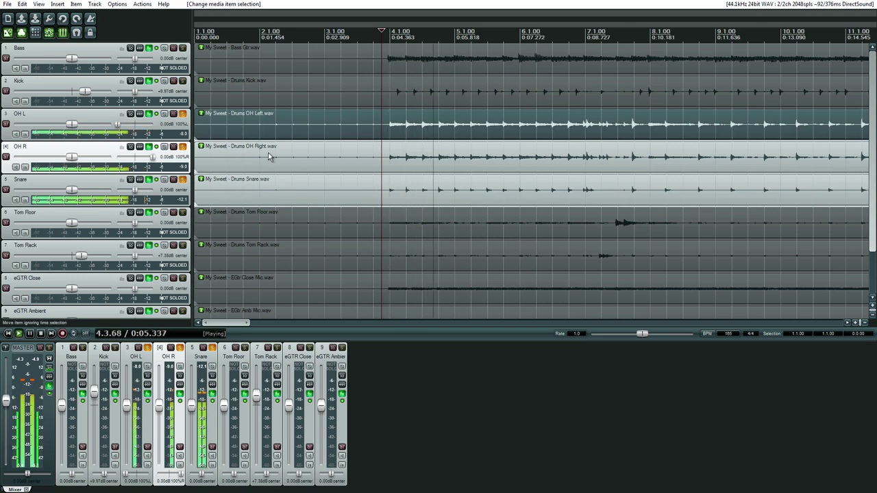
{"action": "key", "text": "space"}
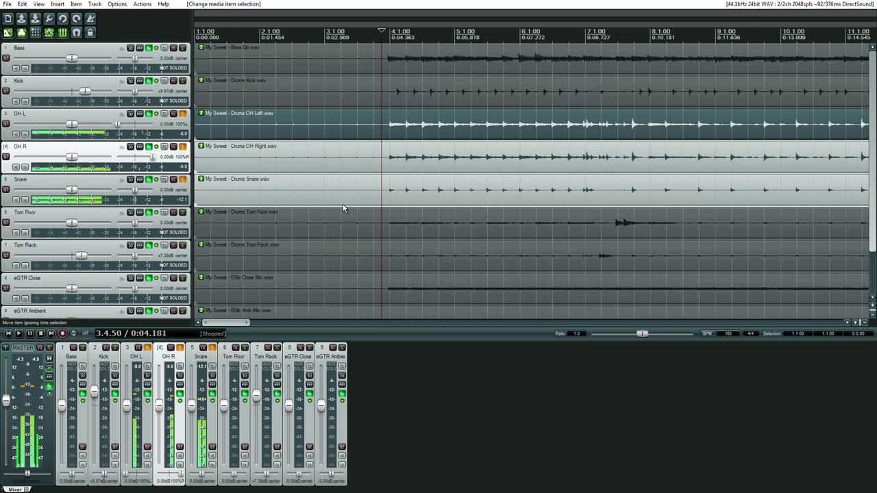
Step: Move the Snare item back to the project start and audition it with both overheads from 3.4.50
{"action": "key", "text": "Home"}
{"action": "scroll", "coordinate": [315, 199], "scroll_direction": "up", "scroll_amount": 10}
{"action": "scroll", "coordinate": [314, 199], "scroll_direction": "down", "scroll_amount": 2}
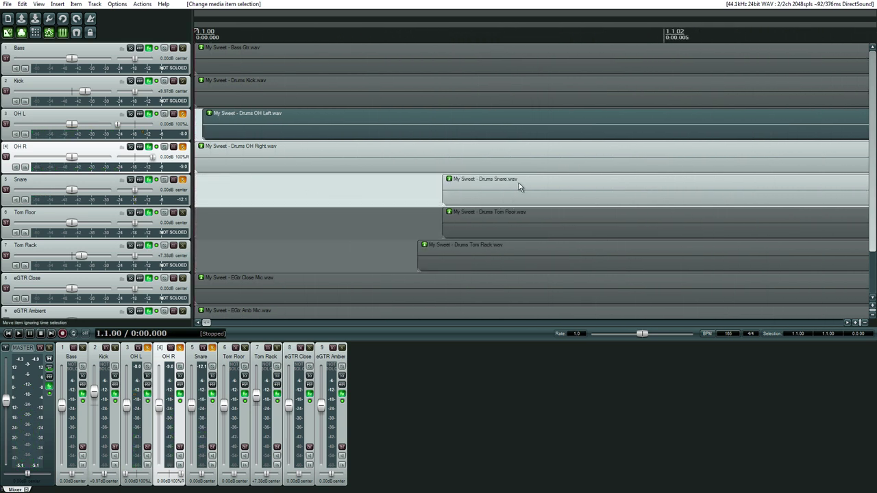
{"action": "left_click_drag", "start_coordinate": [522, 182], "coordinate": [277, 182]}
{"action": "key", "text": "space"}
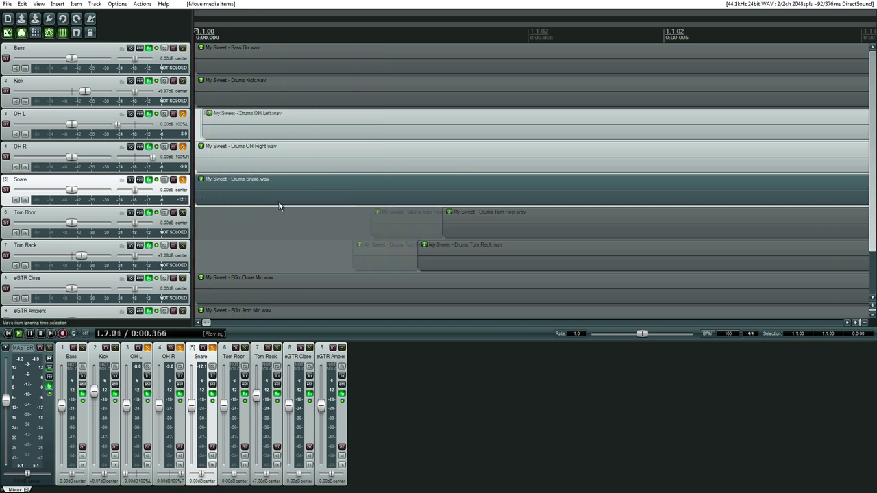
{"action": "scroll", "coordinate": [279, 206], "scroll_direction": "down", "scroll_amount": 8}
{"action": "scroll", "coordinate": [279, 205], "scroll_direction": "down", "scroll_amount": 8}
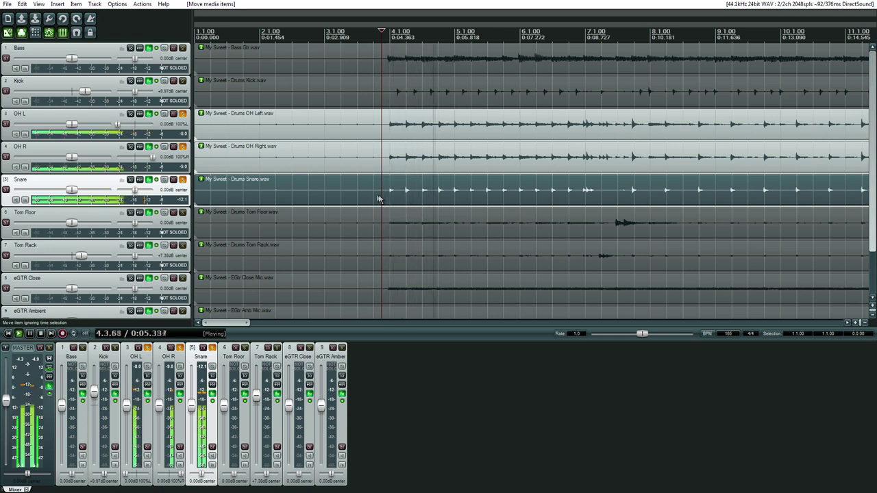
{"action": "scroll", "coordinate": [207, 181], "scroll_direction": "up", "scroll_amount": 10}
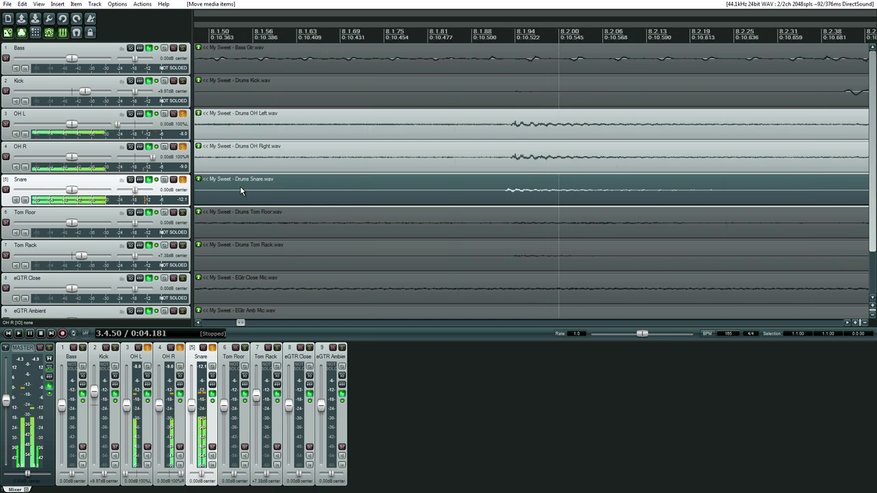
{"action": "key", "text": "space"}
Step: Nudge the Snare item's position 3 milliseconds to the right and close the nudge dialog
{"action": "scroll", "coordinate": [237, 185], "scroll_direction": "up", "scroll_amount": 8}
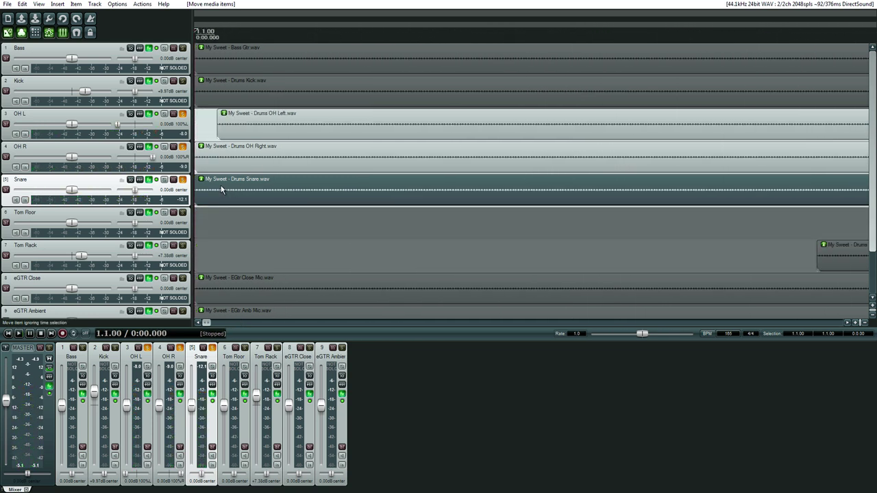
{"action": "left_click", "coordinate": [76, 4]}
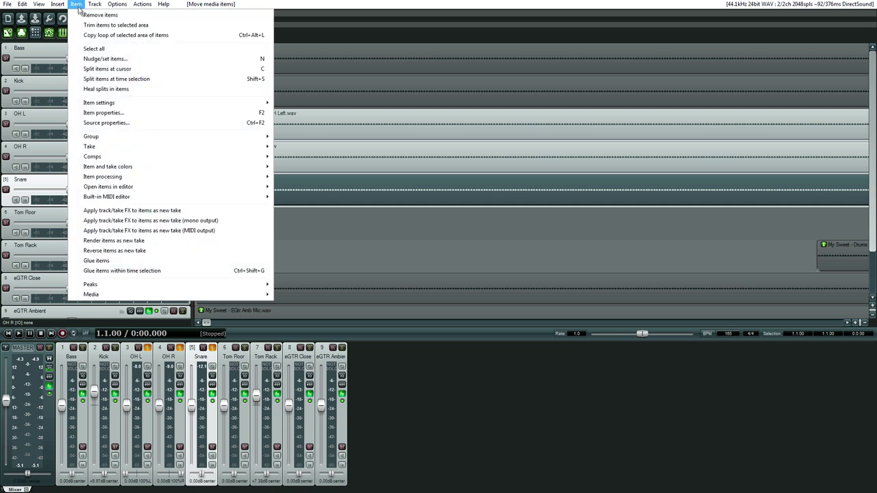
{"action": "left_click", "coordinate": [91, 58]}
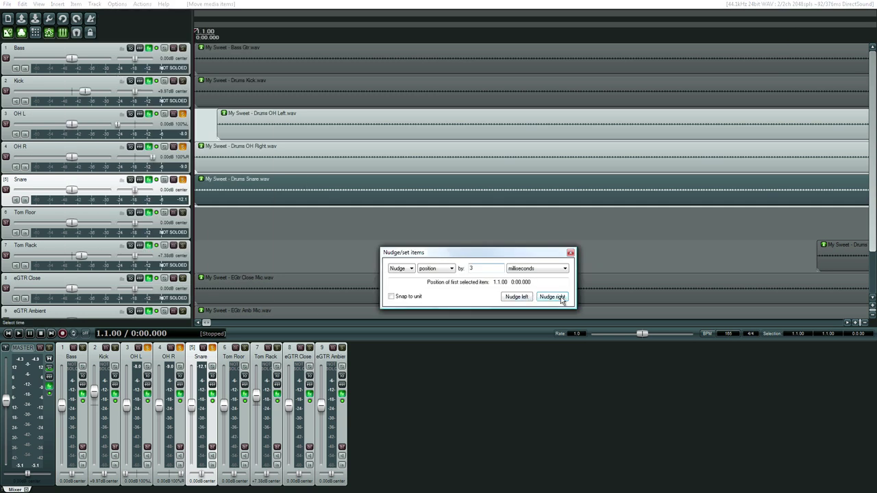
{"action": "left_click", "coordinate": [561, 299]}
{"action": "left_click", "coordinate": [571, 253]}
{"action": "scroll", "coordinate": [499, 278], "scroll_direction": "down", "scroll_amount": 8}
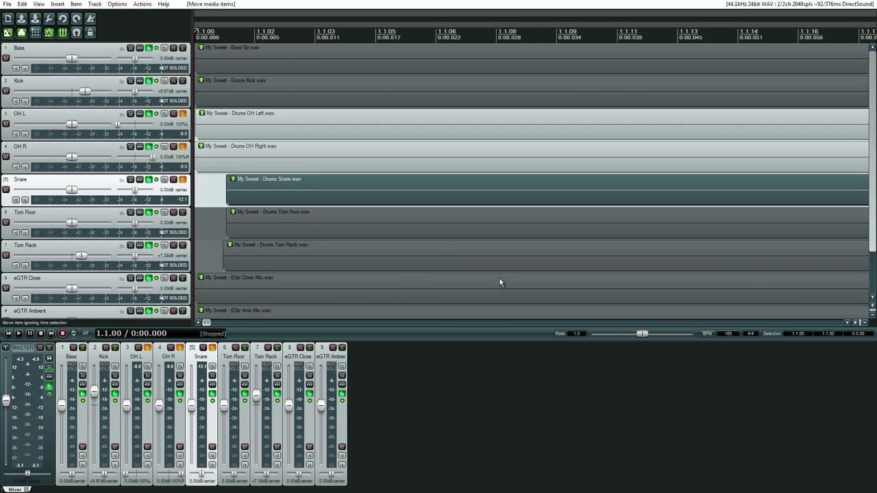
Step: Audition the nudged Snare with both overheads from 3.4.88
{"action": "left_click", "coordinate": [332, 199]}
{"action": "key", "text": "space"}
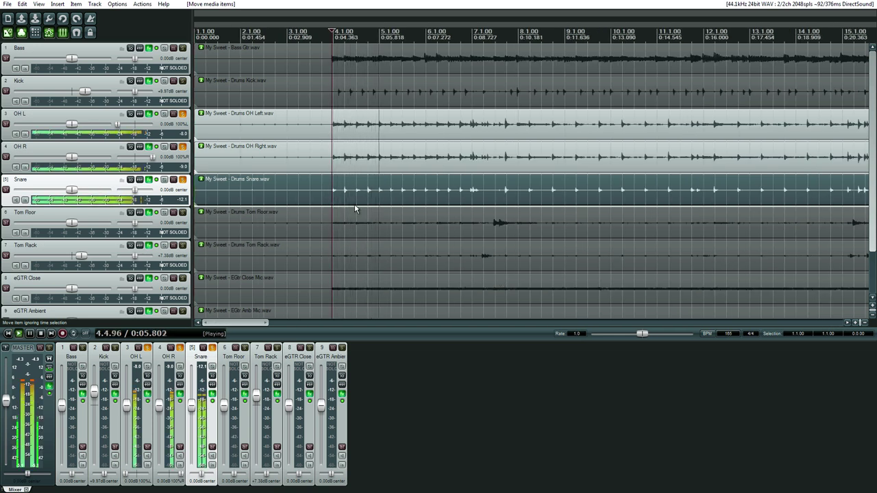
{"action": "key", "text": "space"}
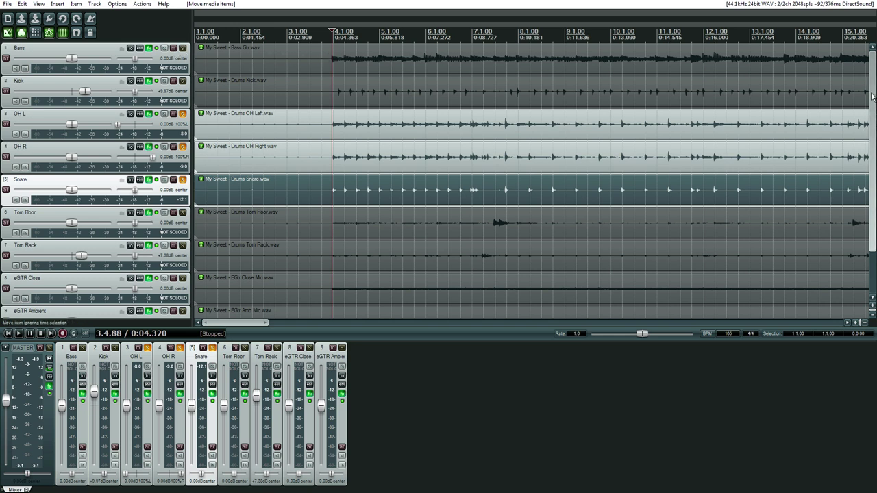
Step: Unsolo OH R, OH L and Snare, and solo the Bass track instead
{"action": "left_click", "coordinate": [347, 70]}
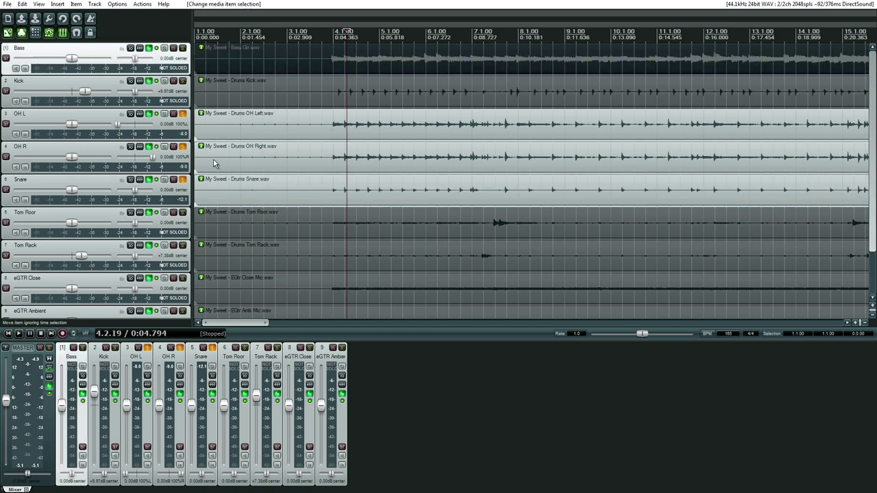
{"action": "left_click", "coordinate": [183, 146]}
{"action": "left_click", "coordinate": [183, 113]}
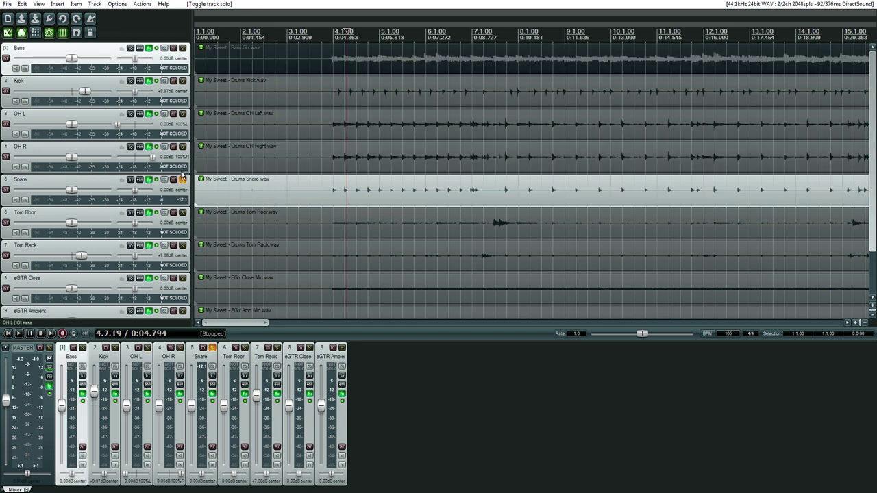
{"action": "left_click", "coordinate": [182, 179]}
{"action": "left_click", "coordinate": [183, 49]}
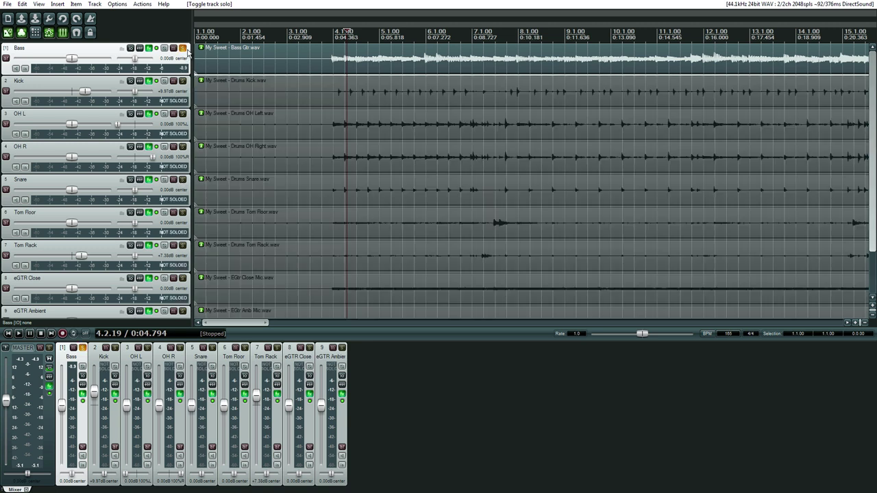
Step: Place the edit cursor just before the bass starts, at 3.4.41
{"action": "left_click", "coordinate": [343, 66]}
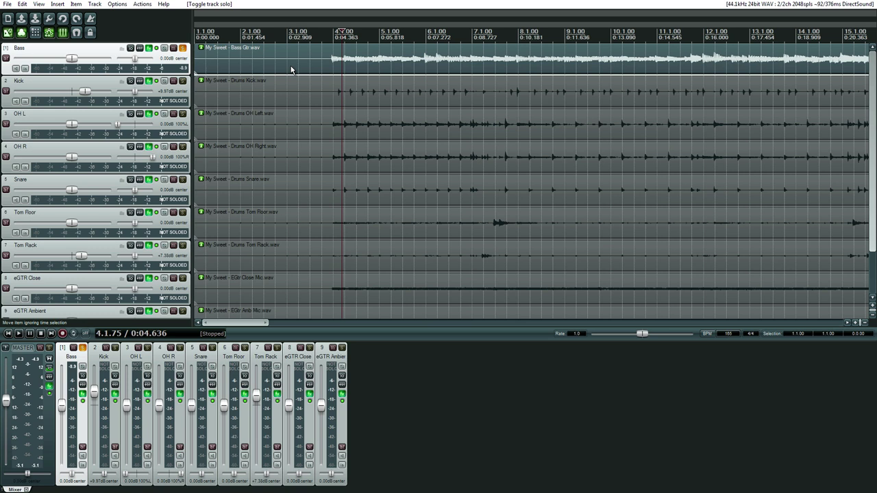
{"action": "key", "text": "Home"}
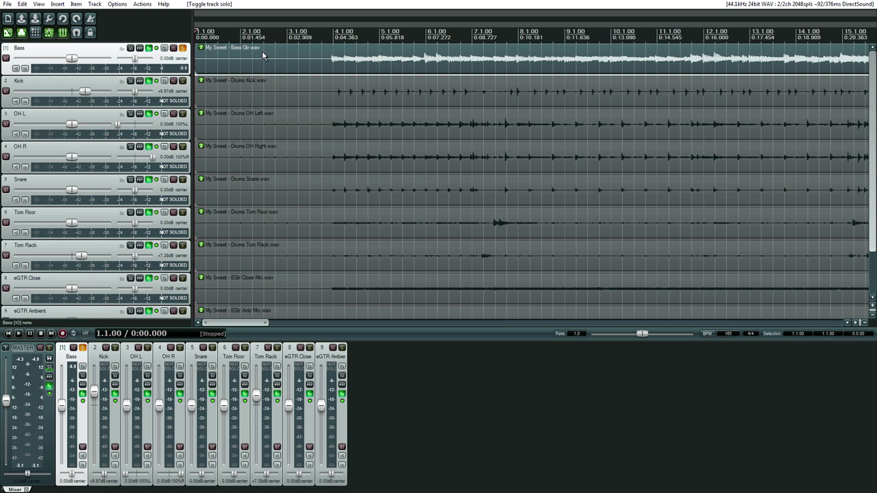
{"action": "left_click", "coordinate": [329, 64]}
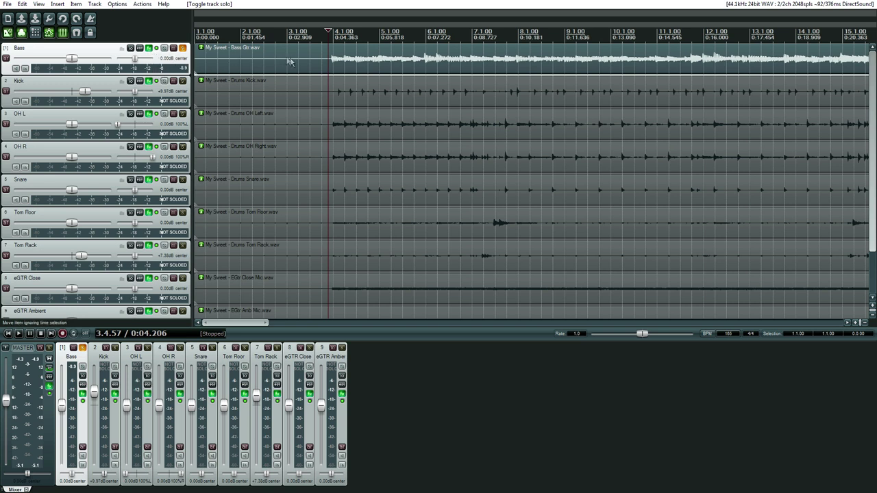
{"action": "left_click", "coordinate": [327, 65]}
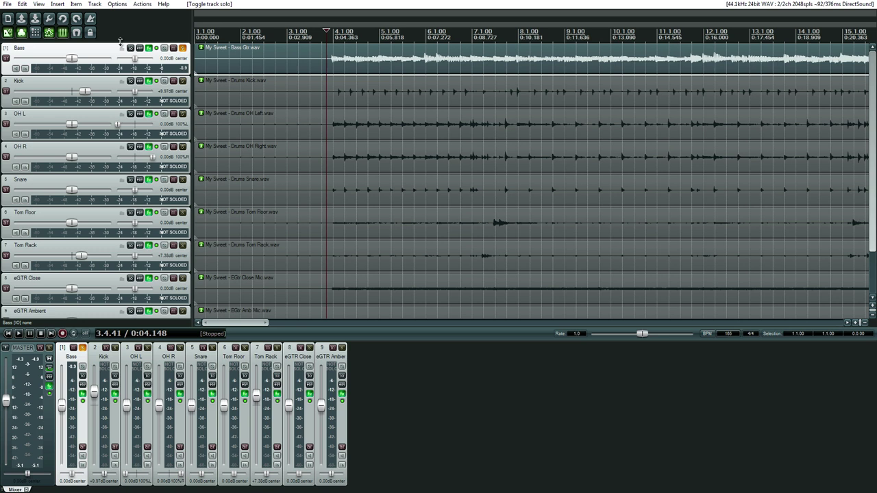
Step: Show only the Kick, Bass and Snare curves in the Bass track's oscilloscope, and close its effects window
{"action": "left_click", "coordinate": [148, 49]}
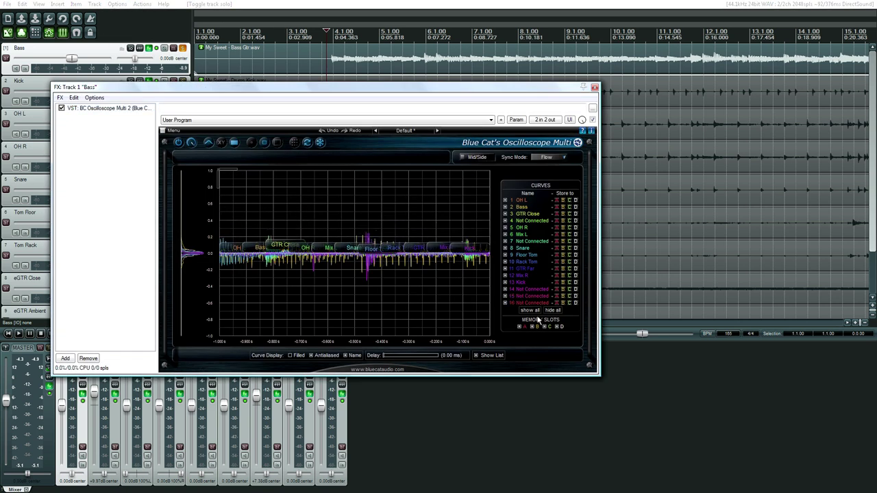
{"action": "left_click", "coordinate": [552, 310]}
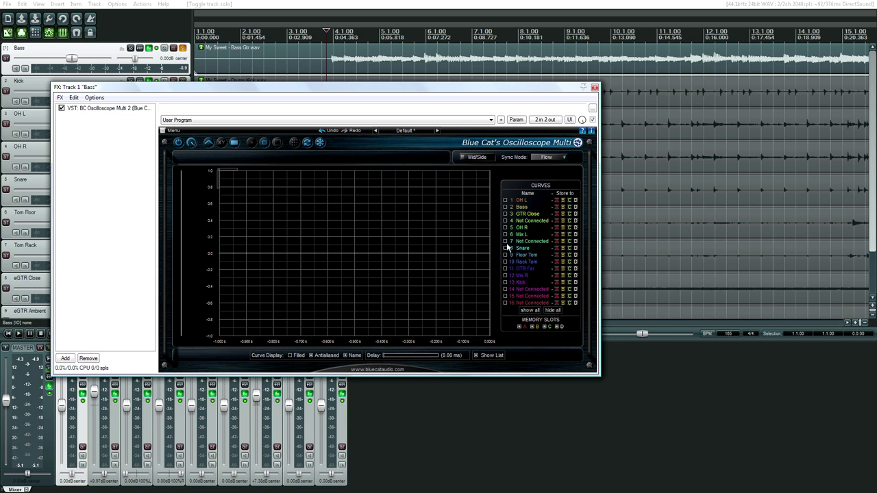
{"action": "left_click", "coordinate": [505, 283]}
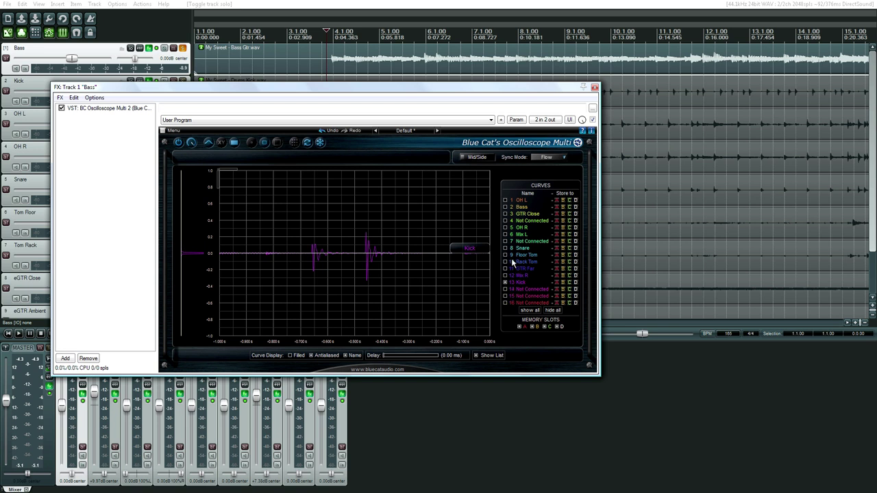
{"action": "left_click", "coordinate": [505, 207]}
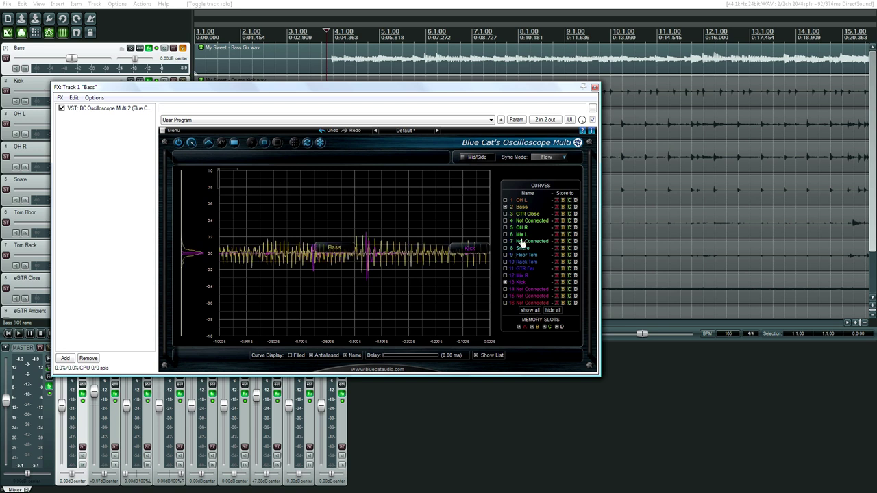
{"action": "left_click", "coordinate": [505, 249]}
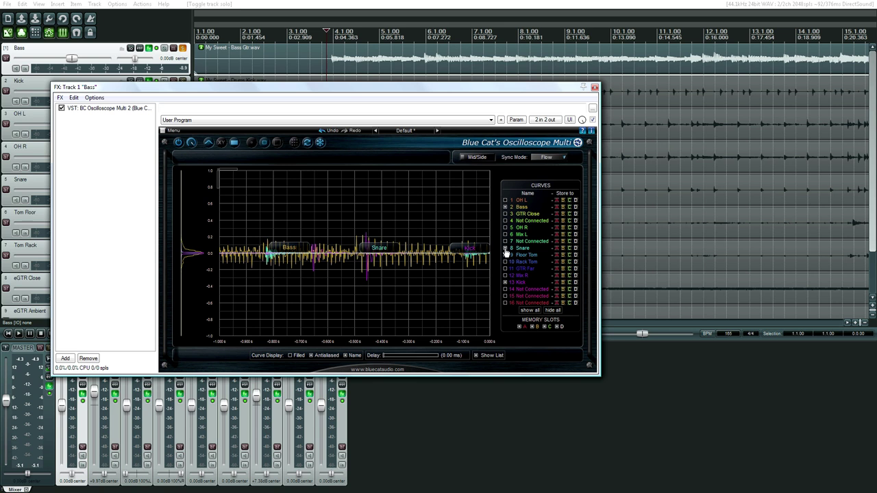
{"action": "left_click", "coordinate": [595, 89]}
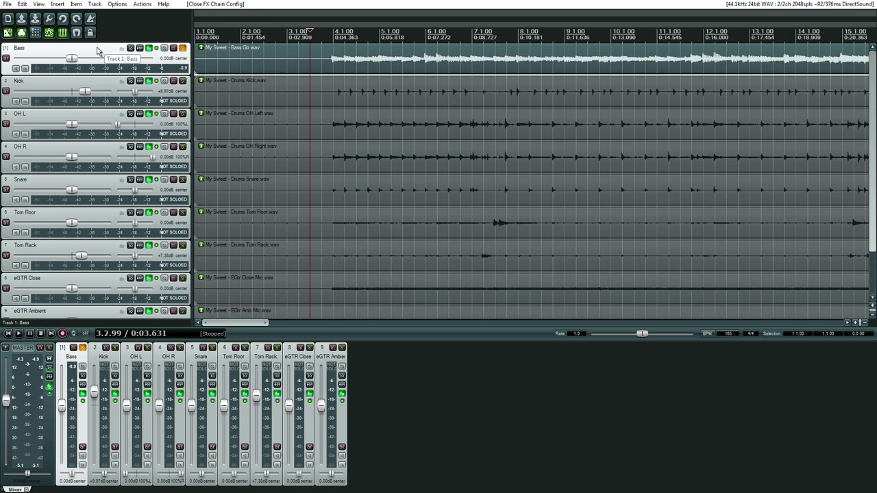
Step: Insert a new track above Bass and add a click source to it from the project start
{"action": "key", "text": "ctrl+t"}
{"action": "left_click_drag", "start_coordinate": [57, 79], "coordinate": [62, 47]}
{"action": "key", "text": "Home"}
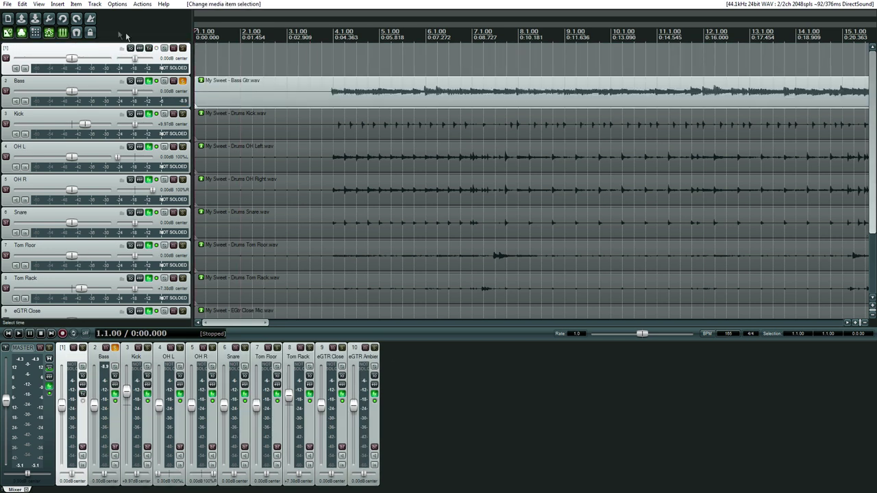
{"action": "left_click", "coordinate": [58, 4]}
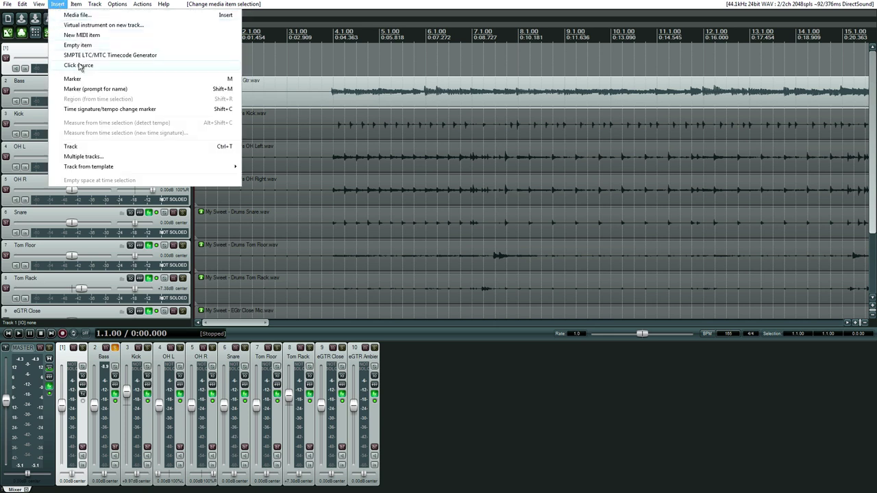
{"action": "left_click", "coordinate": [79, 65]}
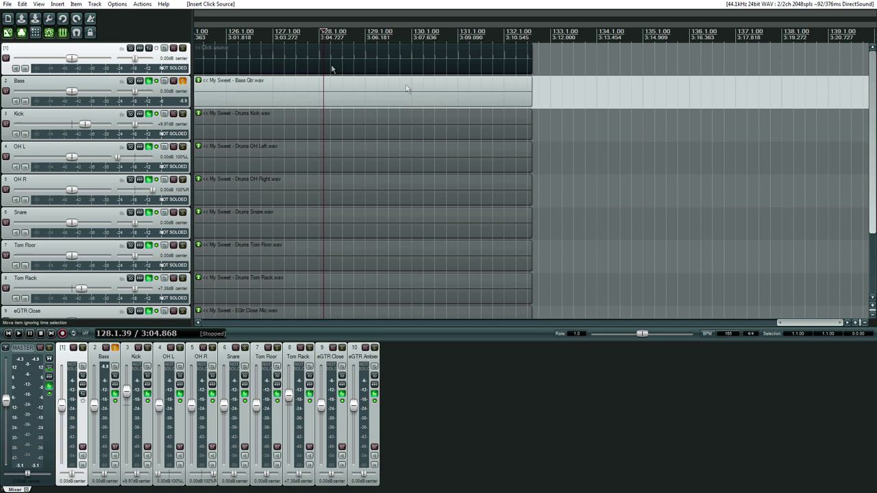
{"action": "key", "text": "Home"}
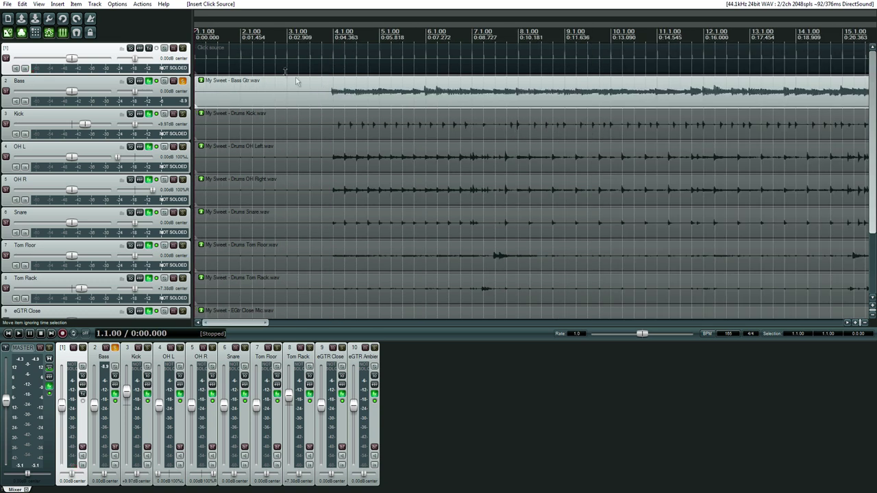
Step: Solo the new track and name it Click
{"action": "left_click", "coordinate": [182, 49]}
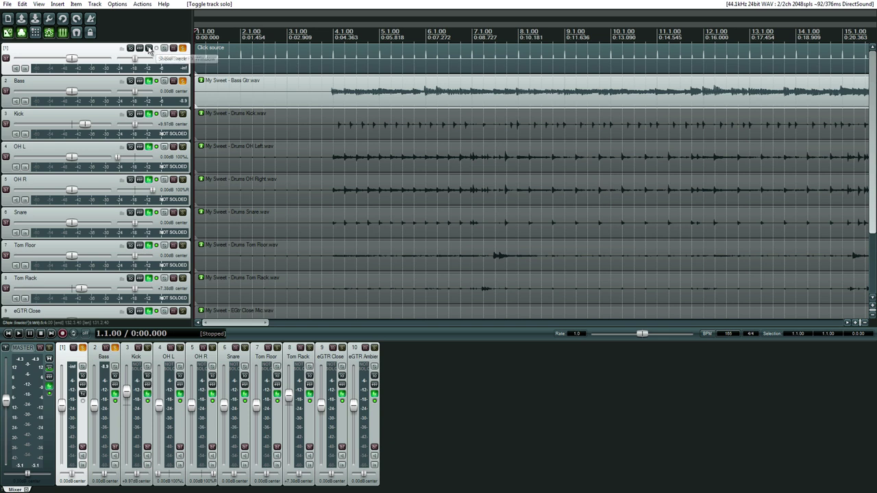
{"action": "left_click", "coordinate": [78, 48]}
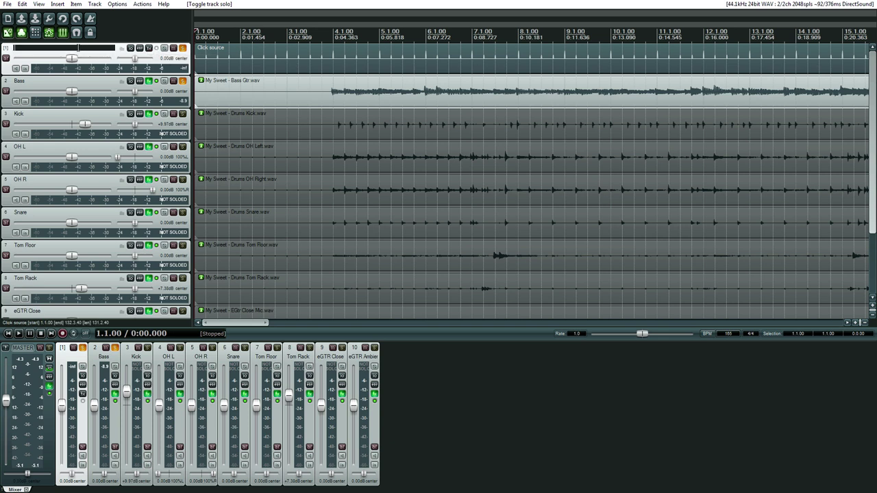
{"action": "type", "text": "Click"}
{"action": "key", "text": "Return"}
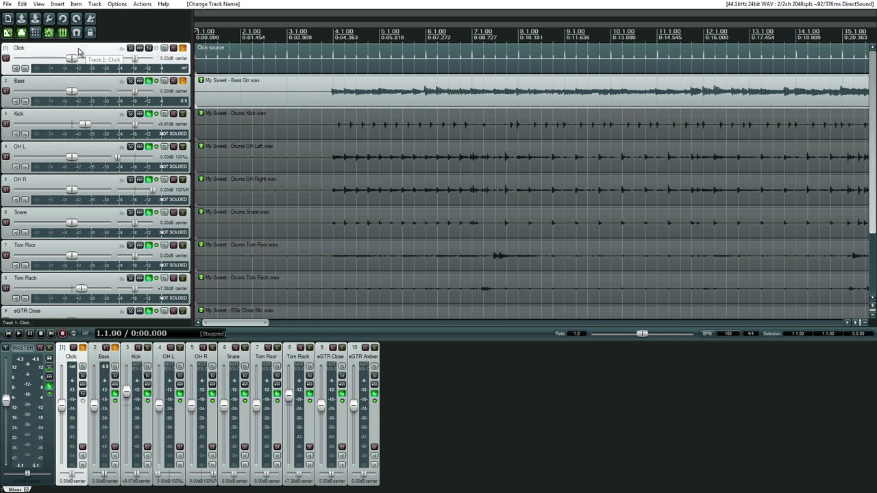
Step: Add the BC Oscilloscope Multi 2 plug-in to the Click track
{"action": "left_click", "coordinate": [148, 50]}
{"action": "double_click", "coordinate": [305, 127]}
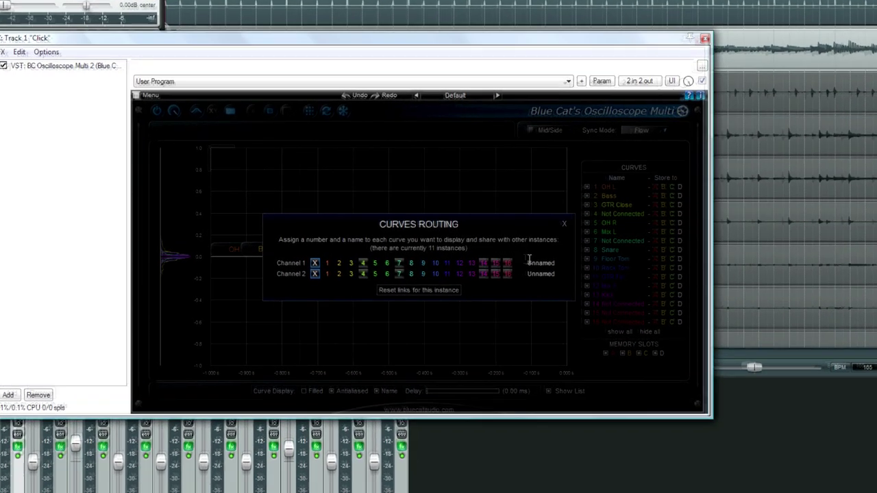
Step: Name the oscilloscope's channel 1 curve Click, assign it to curve 7, and close the curves routing
{"action": "left_click", "coordinate": [431, 183]}
{"action": "type", "text": "Click"}
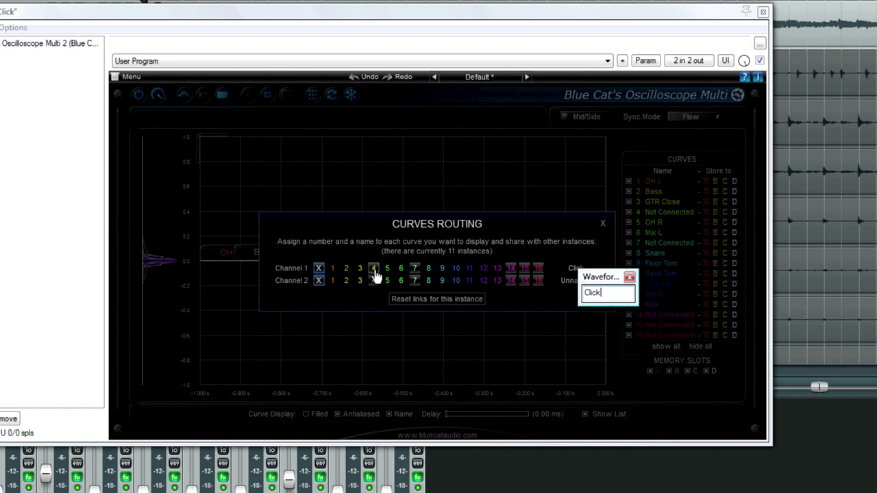
{"action": "left_click", "coordinate": [415, 268]}
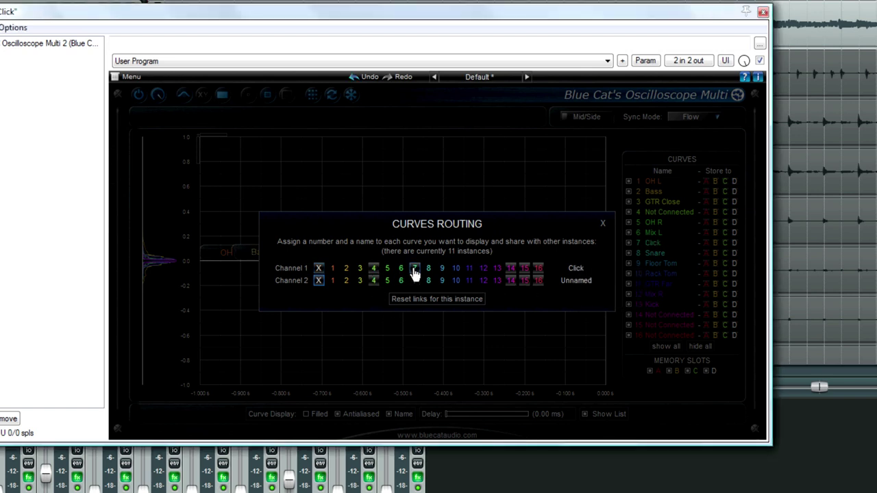
{"action": "left_click", "coordinate": [602, 222]}
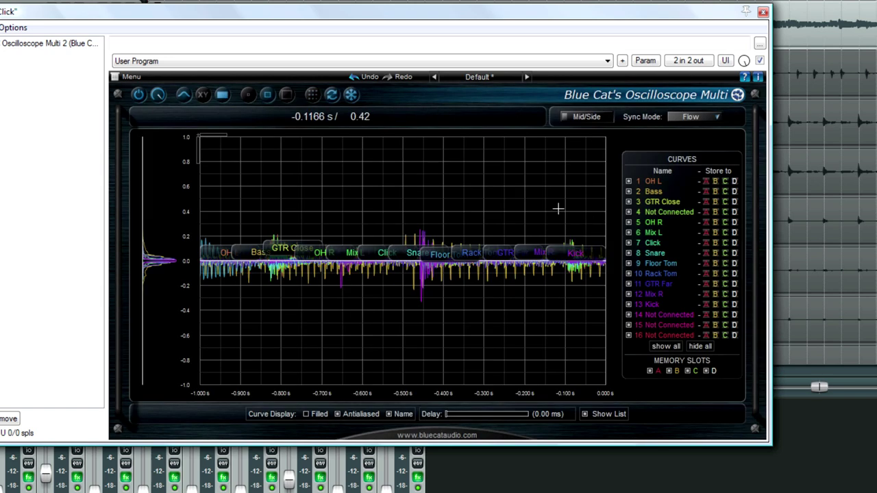
Step: Hide all curves in the Click track's oscilloscope and switch it to its largest display size
{"action": "left_click", "coordinate": [691, 347]}
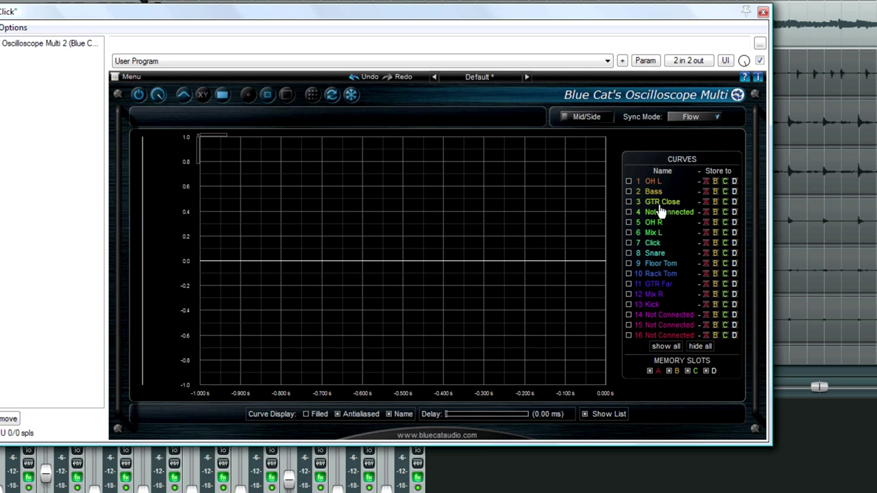
{"action": "left_click", "coordinate": [288, 96]}
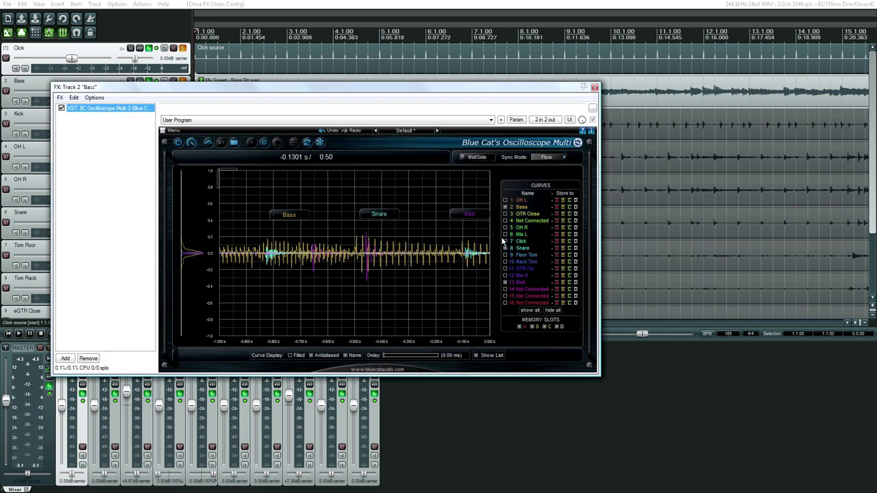
Step: Check the curves routing in the Click track's oscilloscope and close that effects window
{"action": "left_click", "coordinate": [519, 254]}
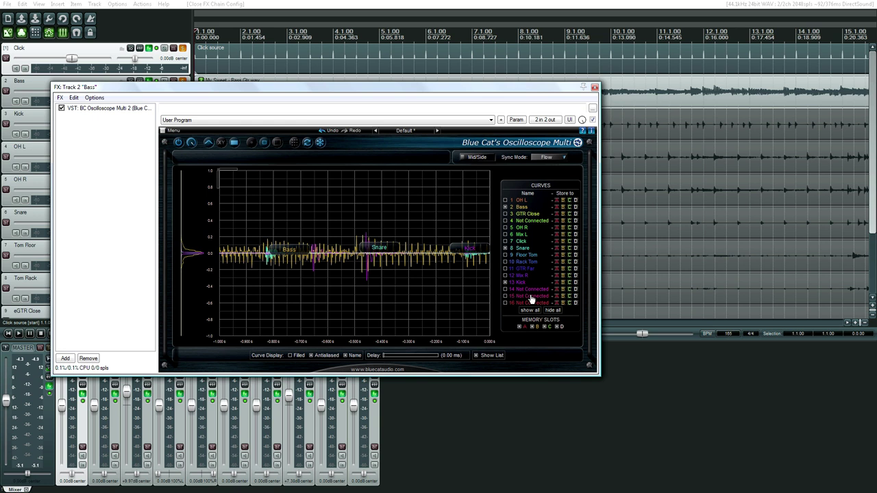
{"action": "left_click", "coordinate": [149, 52]}
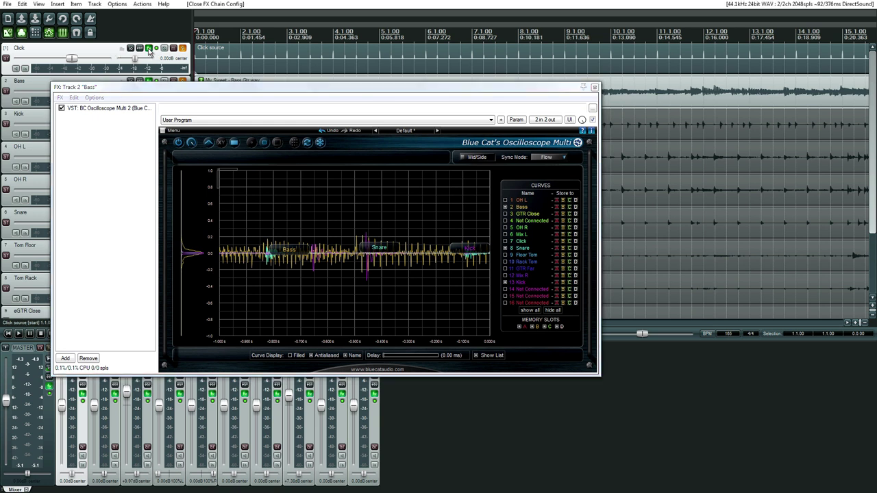
{"action": "left_click", "coordinate": [149, 50]}
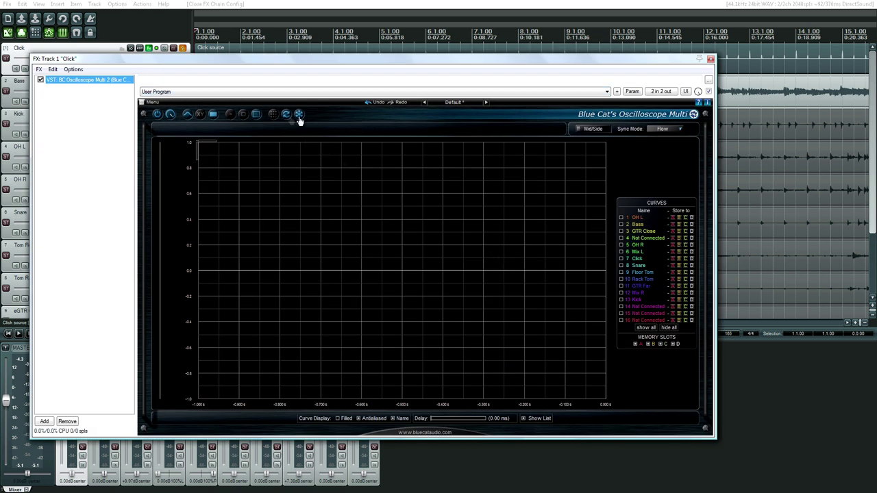
{"action": "left_click", "coordinate": [274, 114]}
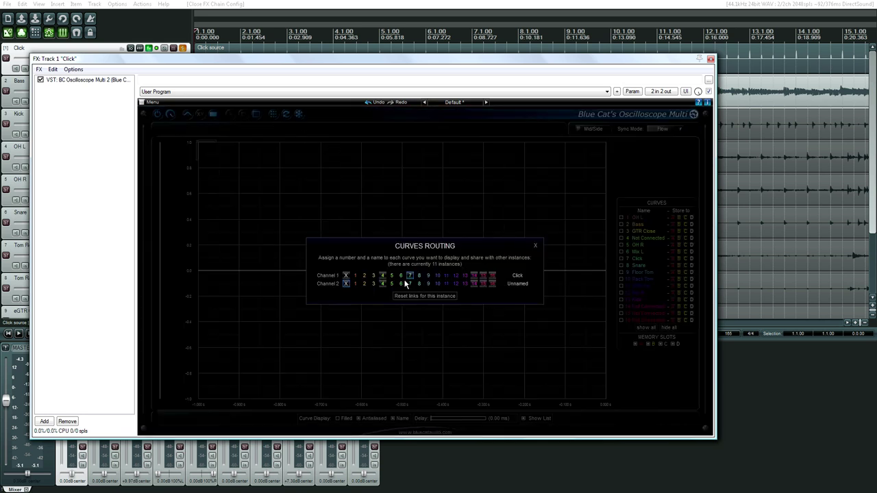
{"action": "left_click", "coordinate": [537, 247]}
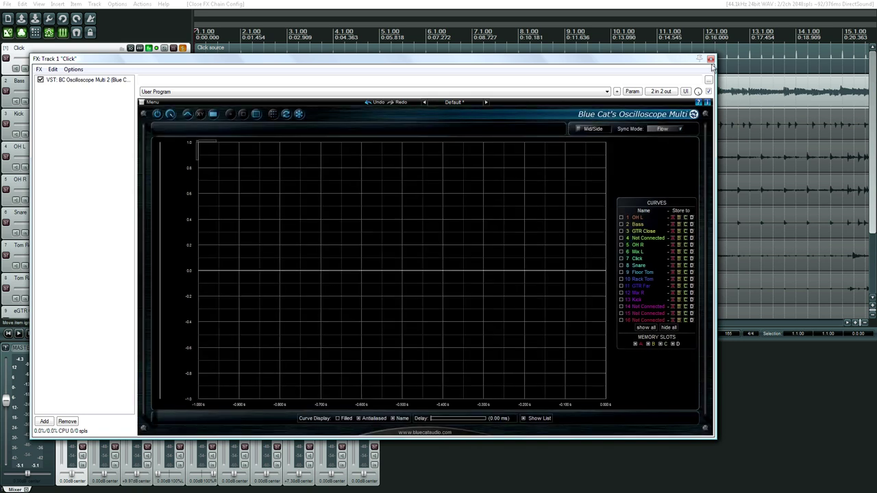
{"action": "left_click", "coordinate": [710, 59]}
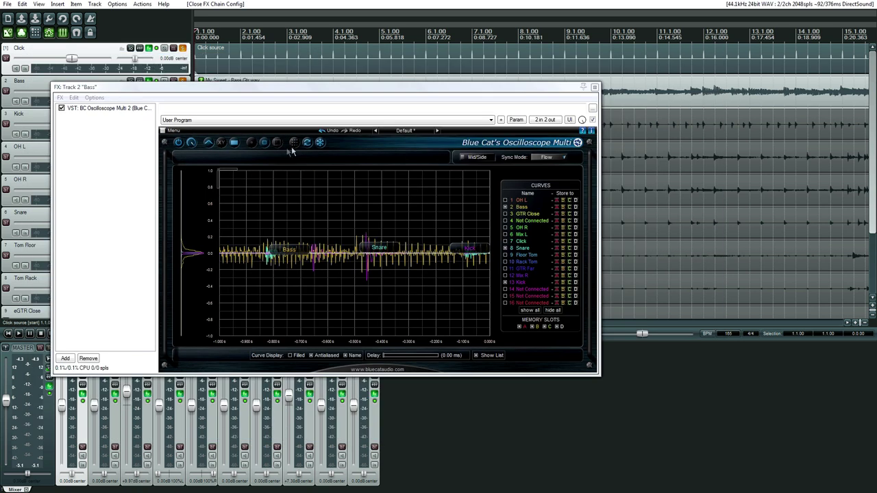
Step: Enlarge the Bass track's oscilloscope, move its window up, and show the Click curve
{"action": "double_click", "coordinate": [292, 81]}
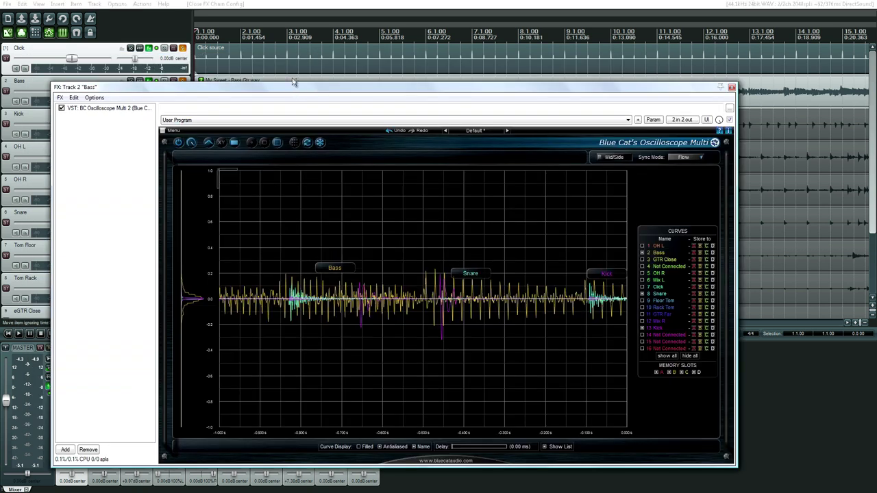
{"action": "left_click_drag", "start_coordinate": [292, 81], "coordinate": [284, 44]}
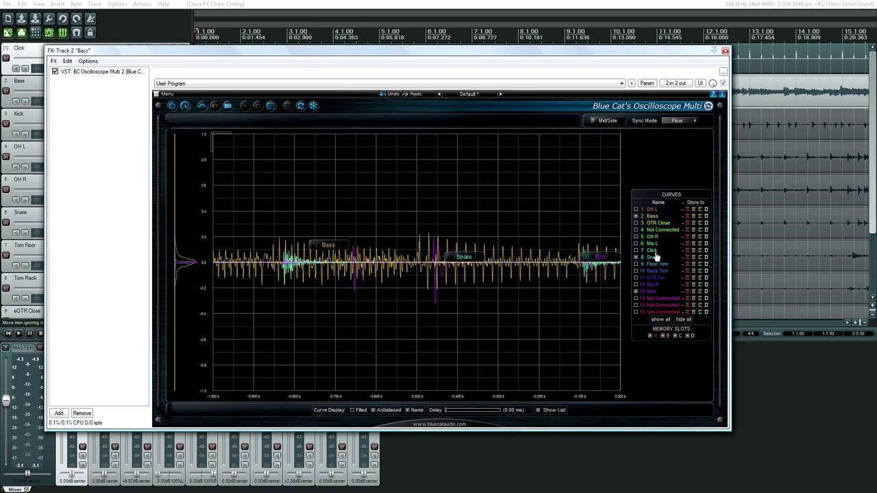
{"action": "left_click", "coordinate": [636, 250]}
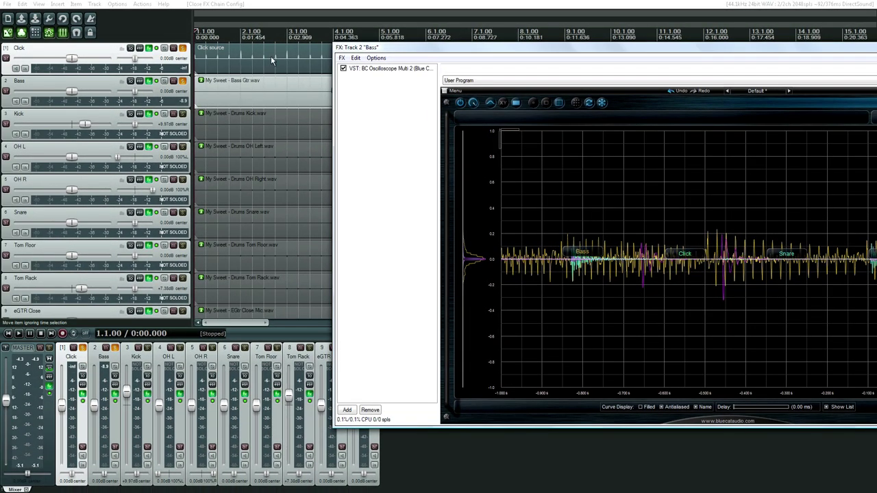
Step: Place the edit cursor just before the bass recording starts and bring the Bass effects window back into full view
{"action": "left_click", "coordinate": [271, 61]}
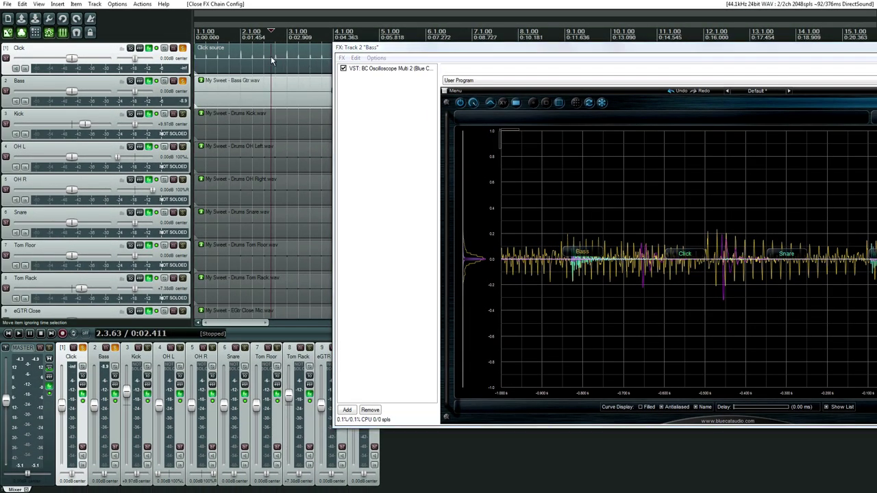
{"action": "scroll", "coordinate": [305, 105], "scroll_direction": "down", "scroll_amount": 5}
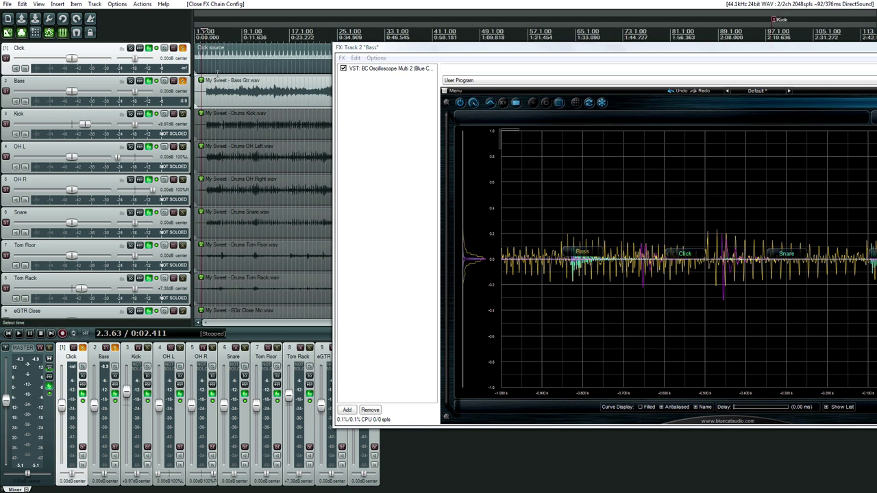
{"action": "left_click", "coordinate": [237, 70]}
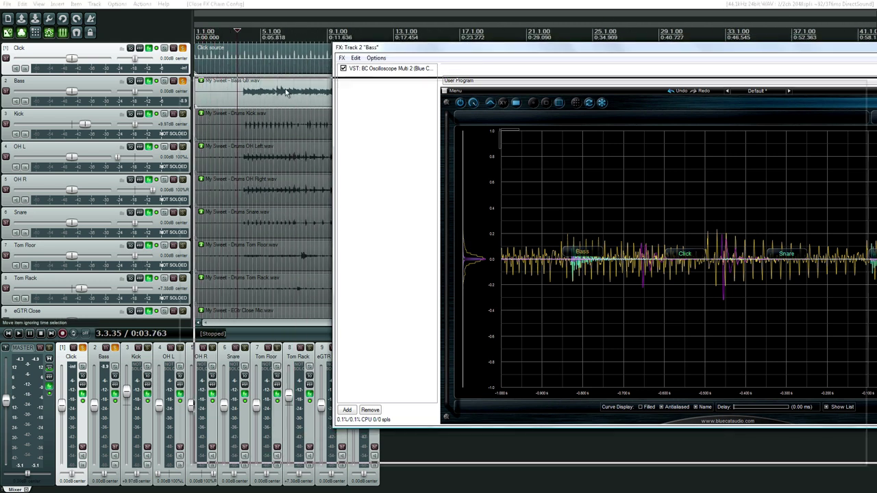
{"action": "left_click_drag", "start_coordinate": [467, 53], "coordinate": [241, 97]}
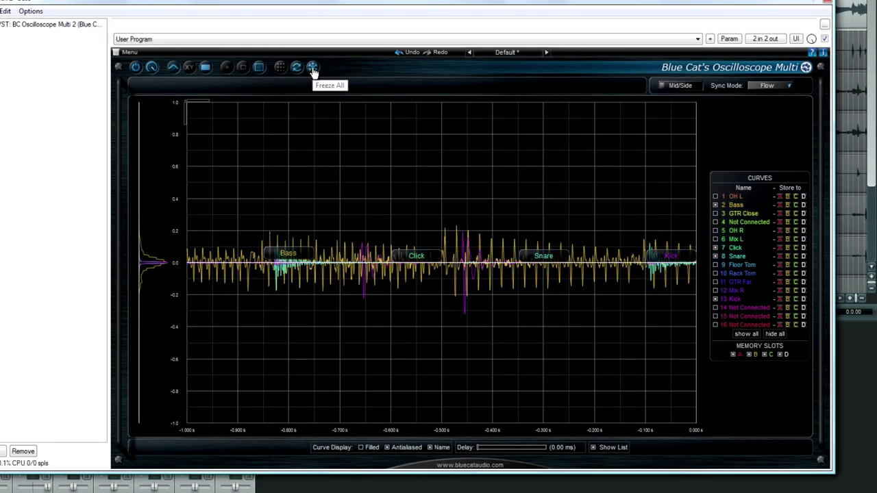
Step: Unfreeze the oscilloscope curves during playback and freeze them all again to capture the Bass, Click, Snare and Kick hits
{"action": "left_click", "coordinate": [361, 106]}
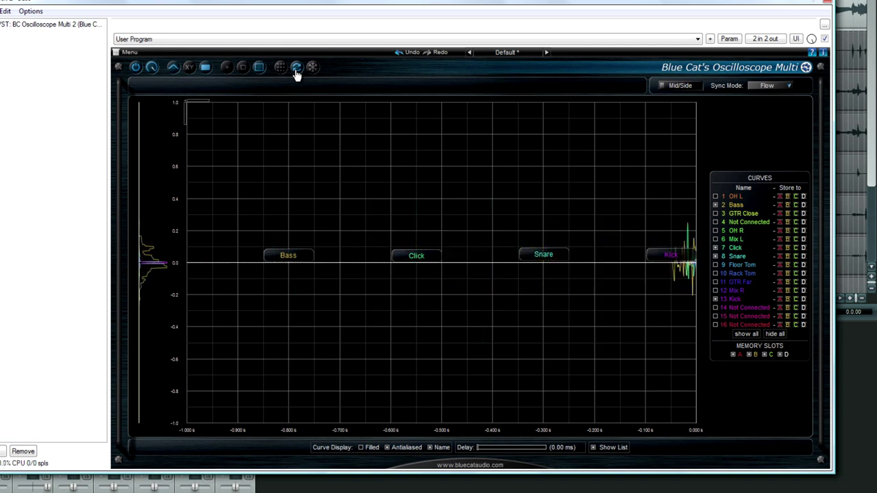
{"action": "left_click", "coordinate": [296, 69]}
{"action": "left_click", "coordinate": [296, 68]}
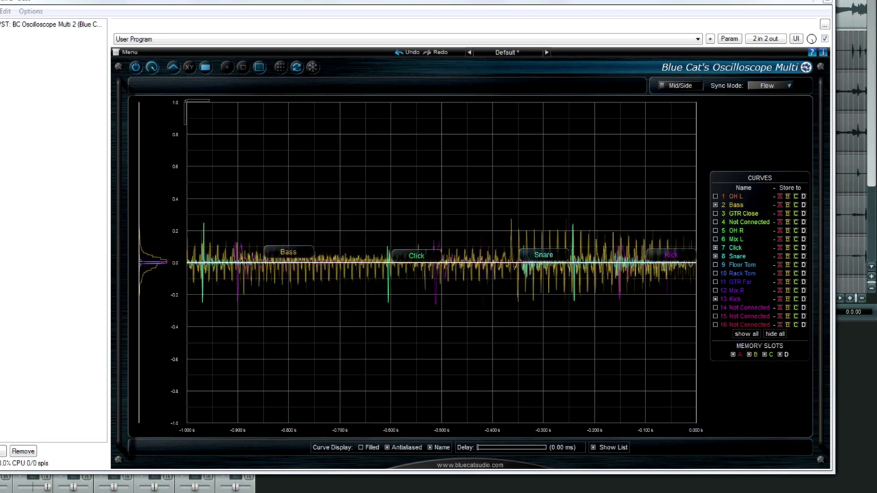
{"action": "left_click", "coordinate": [313, 68]}
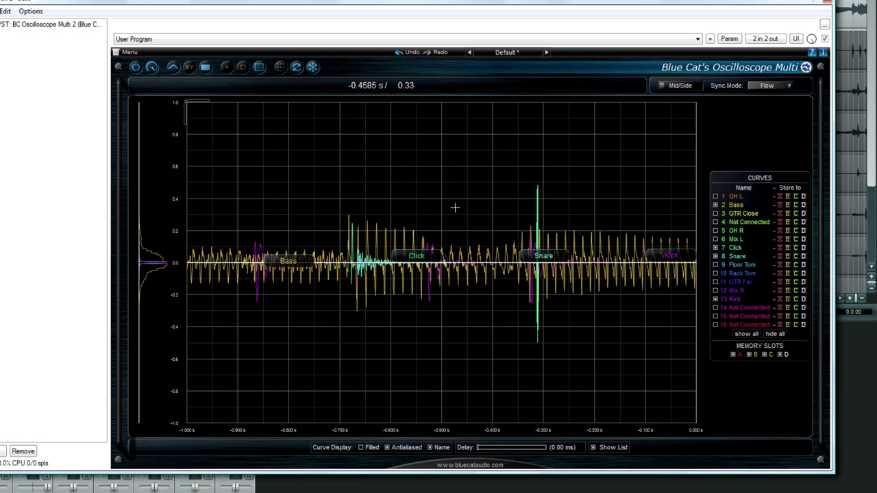
Step: Compare the Bass attack with the click and snare hit up close, and hide the Click curve
{"action": "left_click_drag", "start_coordinate": [327, 198], "coordinate": [405, 280]}
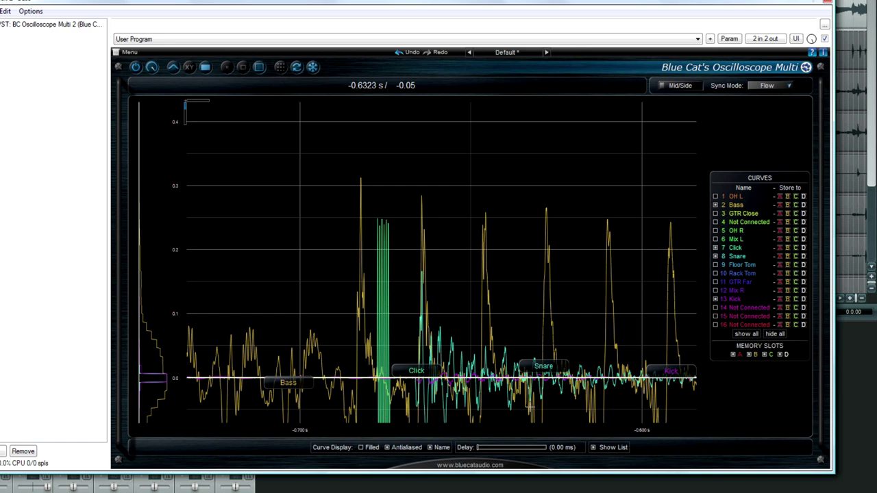
{"action": "scroll", "coordinate": [529, 405], "scroll_direction": "down", "scroll_amount": 2}
{"action": "scroll", "coordinate": [319, 379], "scroll_direction": "down", "scroll_amount": 1}
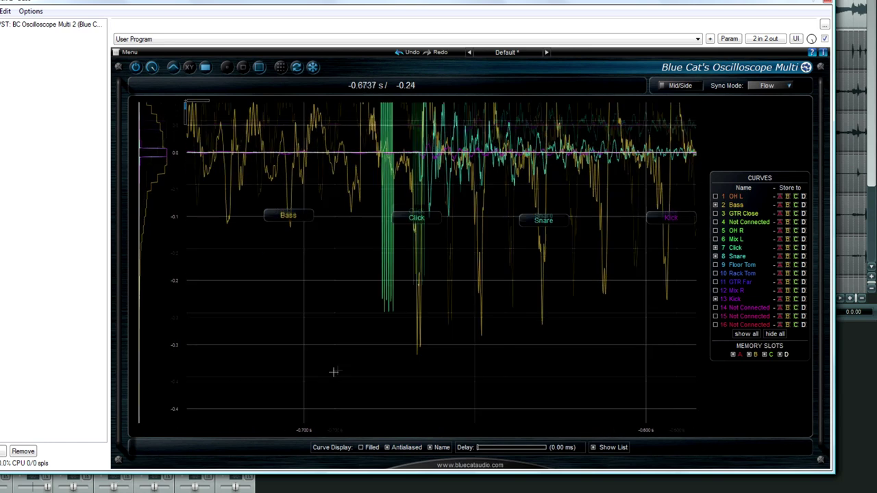
{"action": "scroll", "coordinate": [497, 225], "scroll_direction": "up", "scroll_amount": 2}
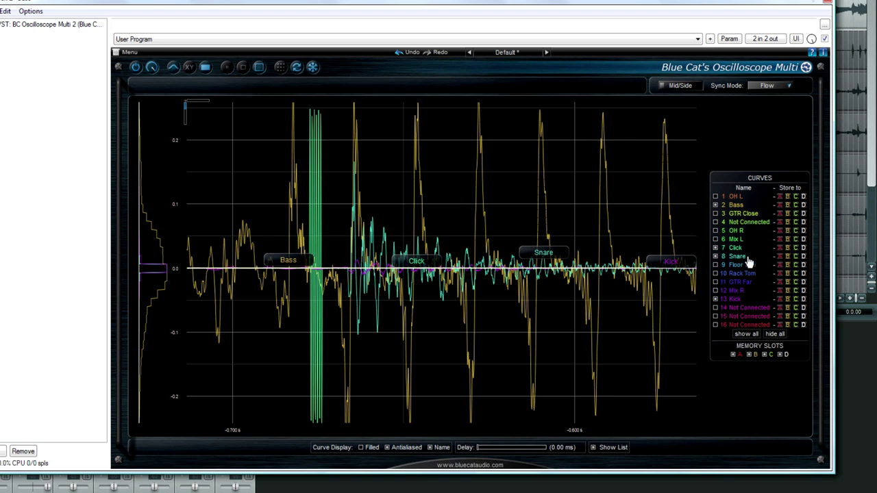
{"action": "left_click", "coordinate": [715, 248]}
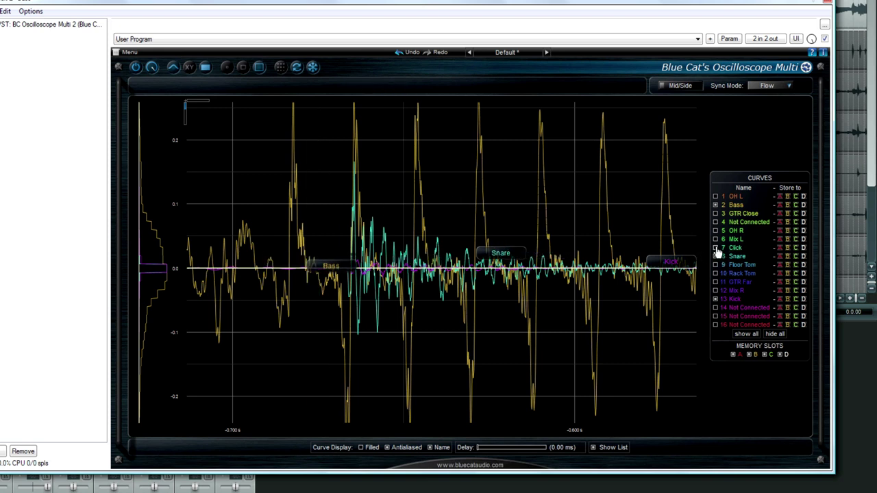
Step: Examine up close how the Bass attacks line up with the Snare and Kick hits, and move the effects window to uncover the upper tracks
{"action": "scroll", "coordinate": [349, 183], "scroll_direction": "up", "scroll_amount": 5}
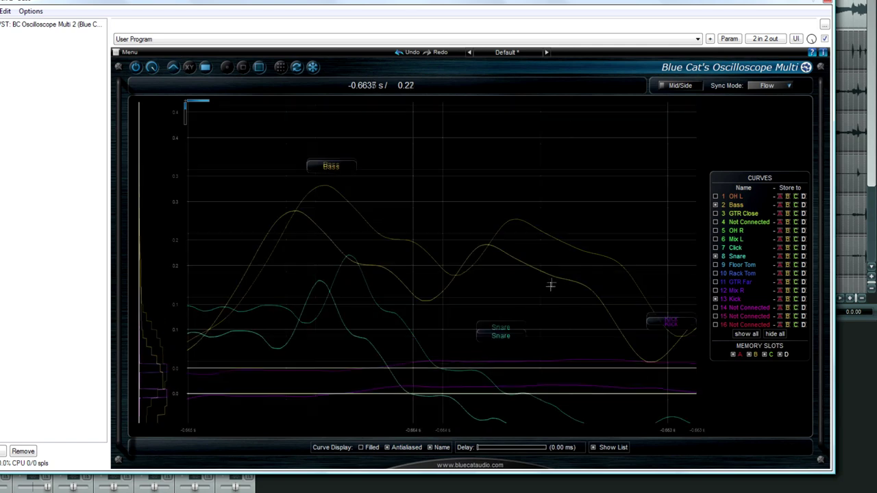
{"action": "double_click", "coordinate": [542, 305]}
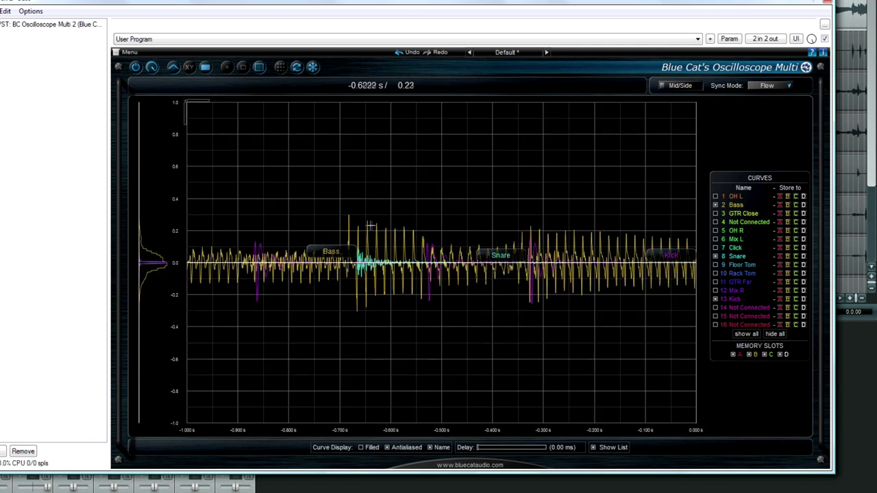
{"action": "scroll", "coordinate": [353, 235], "scroll_direction": "up", "scroll_amount": 3}
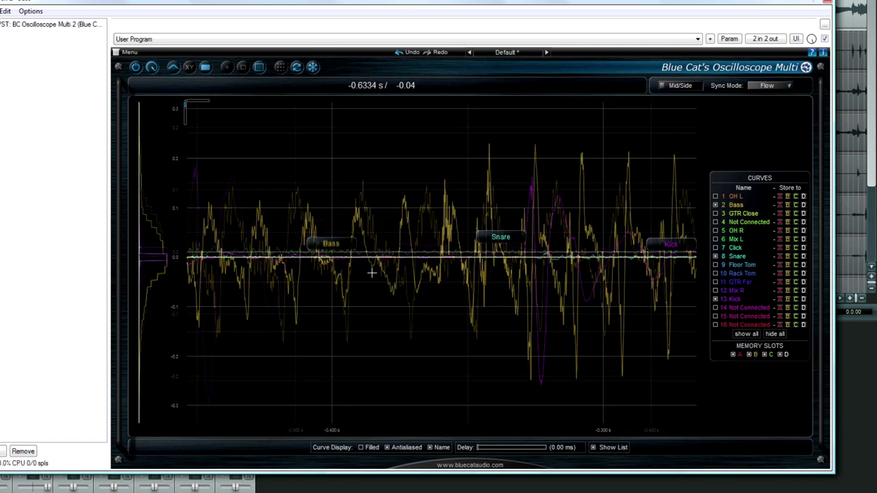
{"action": "double_click", "coordinate": [307, 257]}
{"action": "scroll", "coordinate": [250, 237], "scroll_direction": "up", "scroll_amount": 3}
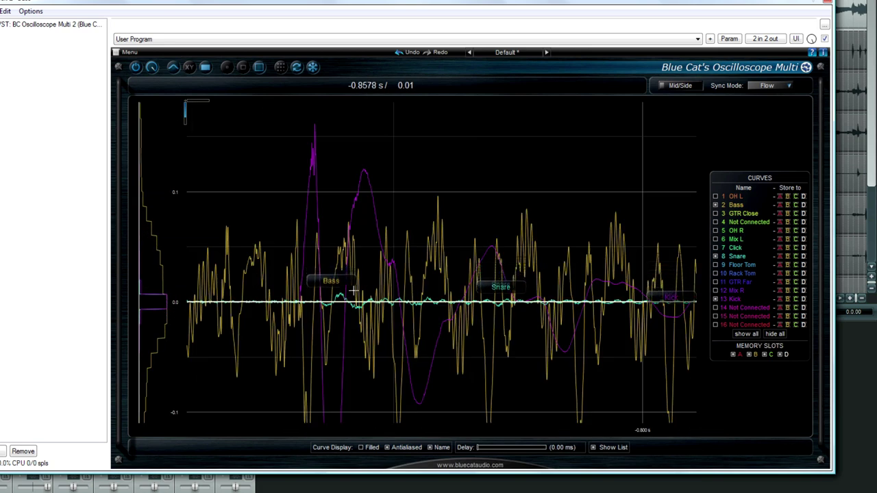
{"action": "double_click", "coordinate": [493, 252]}
{"action": "scroll", "coordinate": [514, 220], "scroll_direction": "up", "scroll_amount": 4}
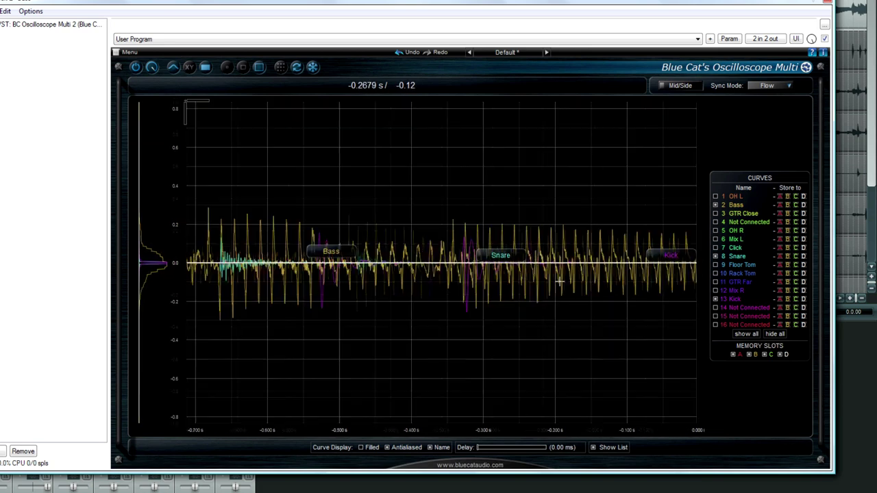
{"action": "double_click", "coordinate": [468, 321]}
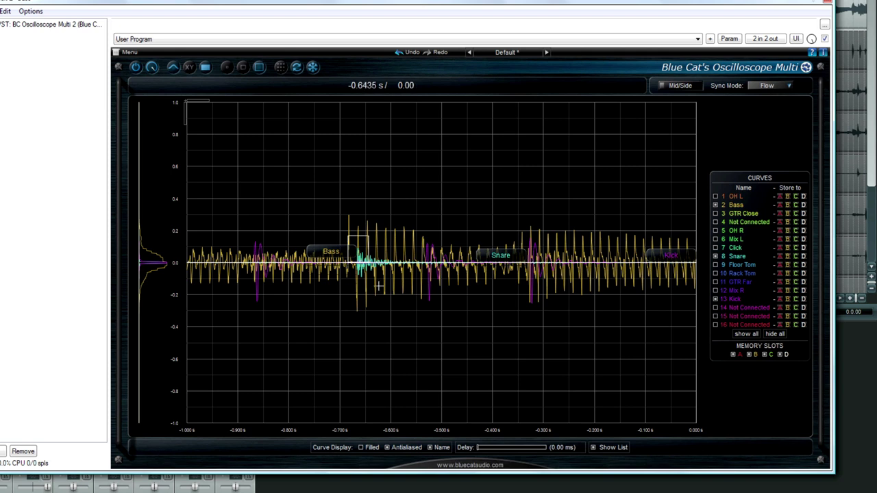
{"action": "scroll", "coordinate": [379, 287], "scroll_direction": "up", "scroll_amount": 6}
{"action": "left_click_drag", "start_coordinate": [271, 233], "coordinate": [595, 311]}
{"action": "left_click_drag", "start_coordinate": [530, 232], "coordinate": [413, 281]}
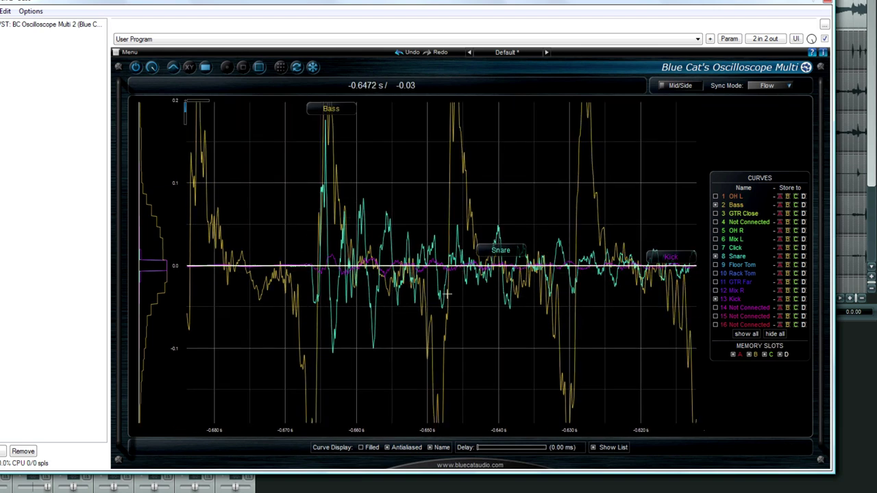
{"action": "double_click", "coordinate": [338, 223]}
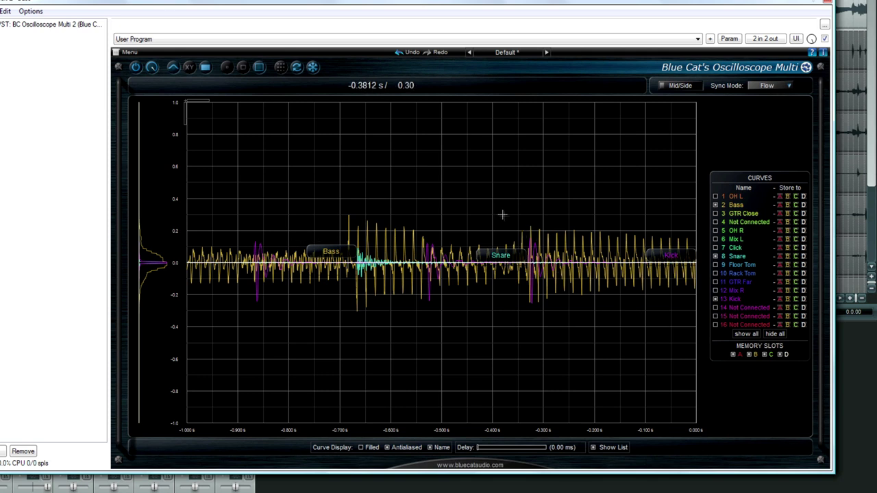
{"action": "scroll", "coordinate": [594, 234], "scroll_direction": "up", "scroll_amount": 3}
{"action": "double_click", "coordinate": [536, 255]}
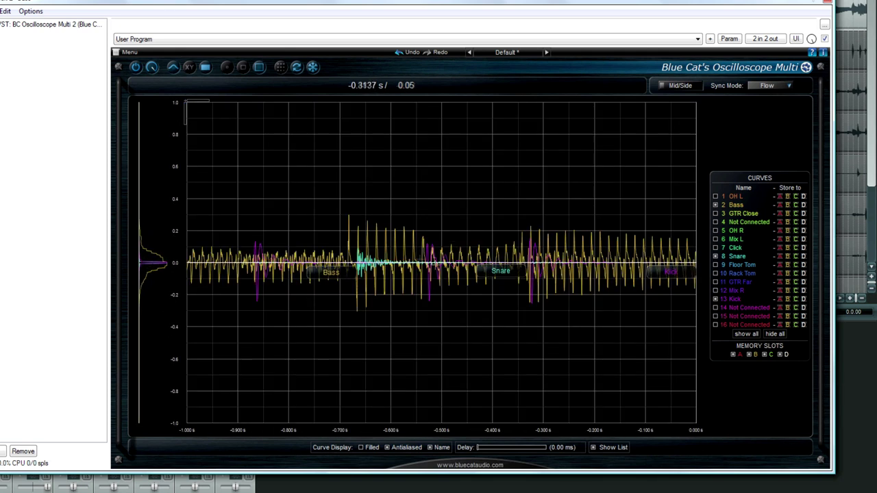
{"action": "left_click_drag", "start_coordinate": [151, 5], "coordinate": [228, 136]}
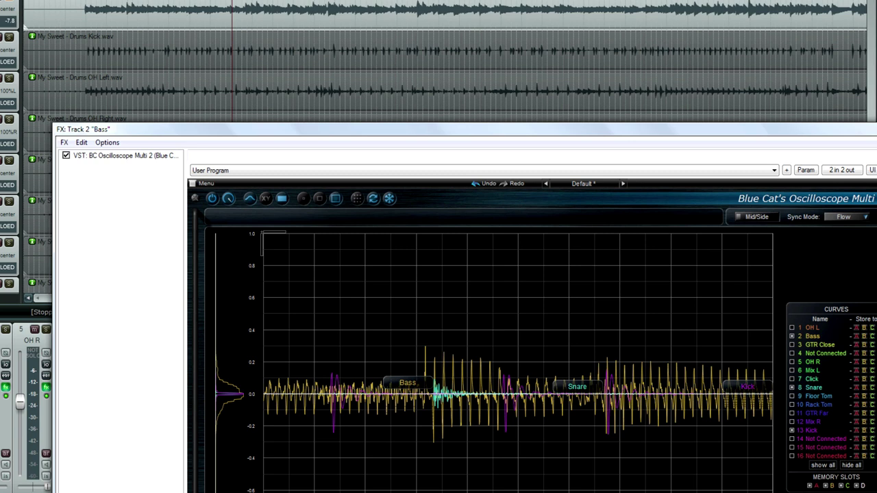
Step: Close the Bass effects window and place the edit cursor just before the bass recording starts
{"action": "left_click", "coordinate": [80, 41]}
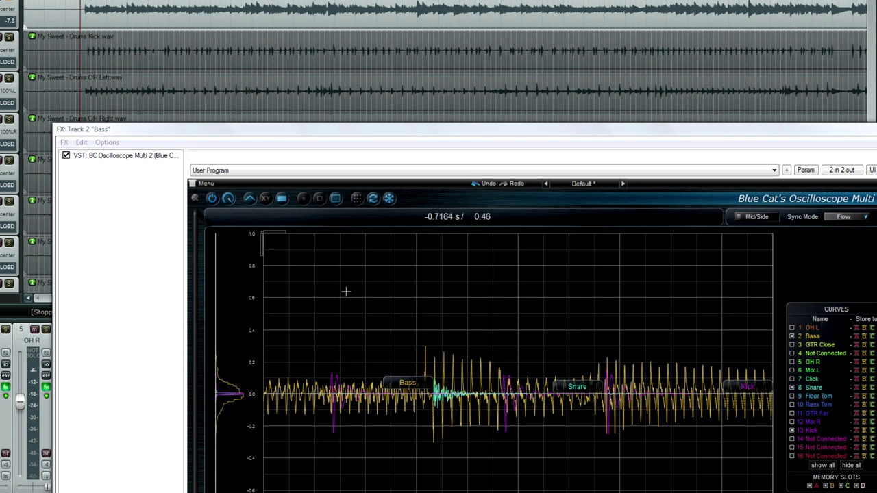
{"action": "left_click_drag", "start_coordinate": [344, 125], "coordinate": [228, 0]}
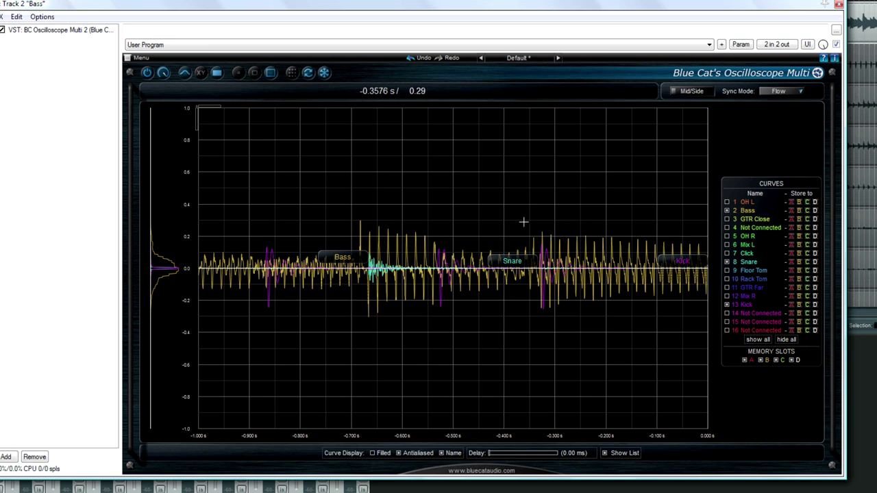
{"action": "left_click", "coordinate": [841, 8]}
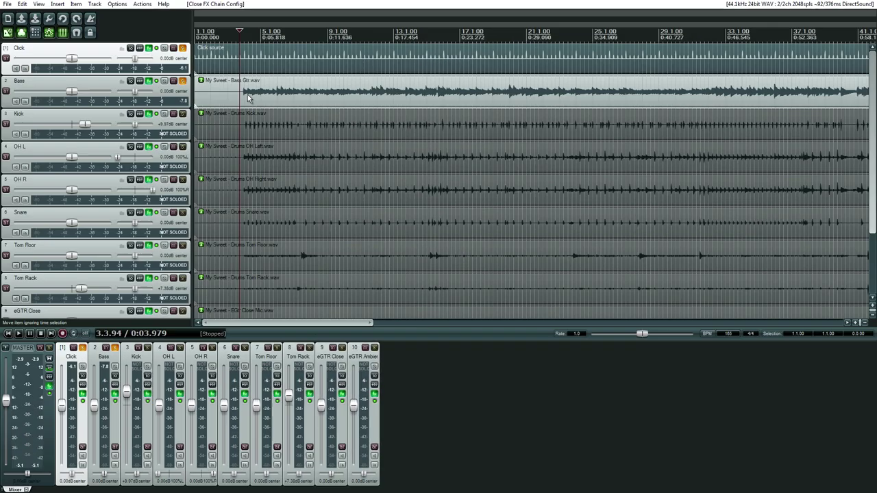
{"action": "left_click", "coordinate": [244, 98]}
{"action": "left_click", "coordinate": [240, 101]}
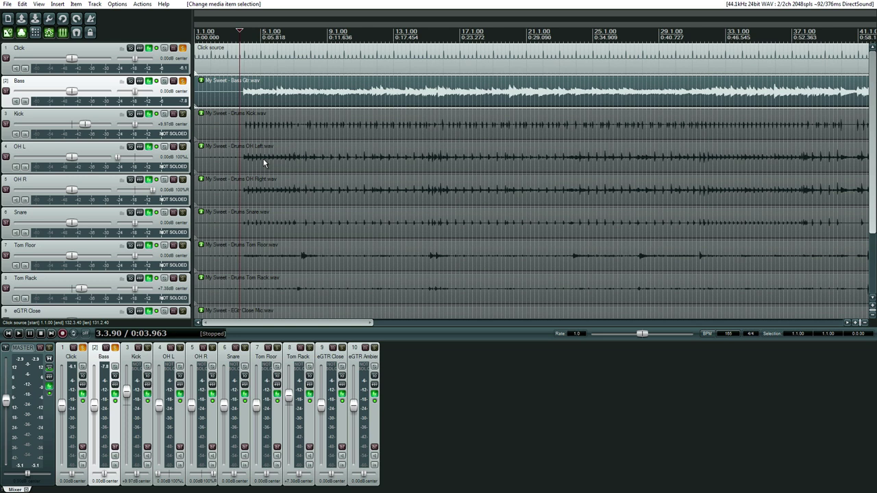
Step: Select the eGTR Ambient recording and take its track out of solo
{"action": "scroll", "coordinate": [238, 270], "scroll_direction": "down", "scroll_amount": 3}
{"action": "left_click", "coordinate": [238, 270]}
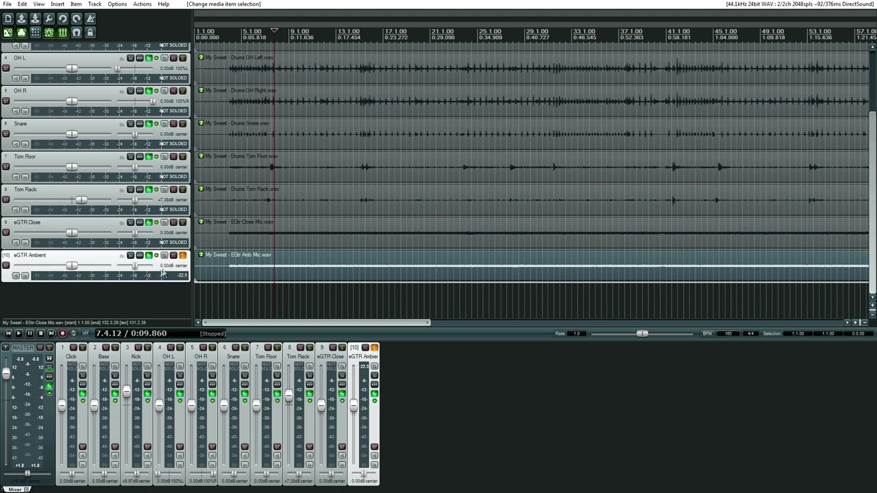
{"action": "left_click", "coordinate": [182, 257]}
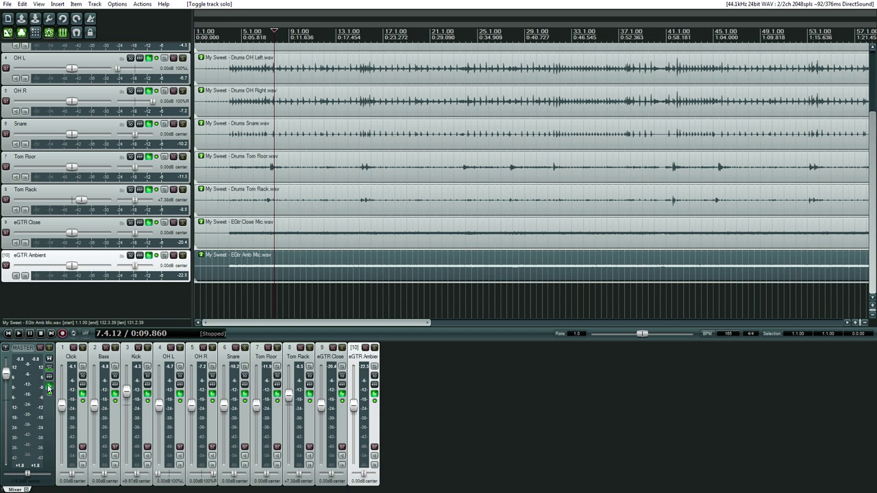
Step: Open the master track's effects and switch its oscilloscope to the XY view in the larger size
{"action": "left_click", "coordinate": [48, 389]}
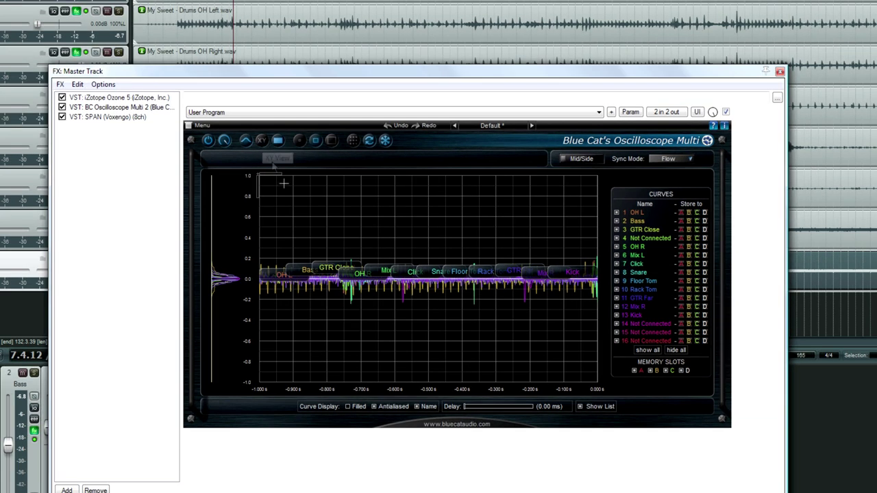
{"action": "left_click", "coordinate": [261, 141]}
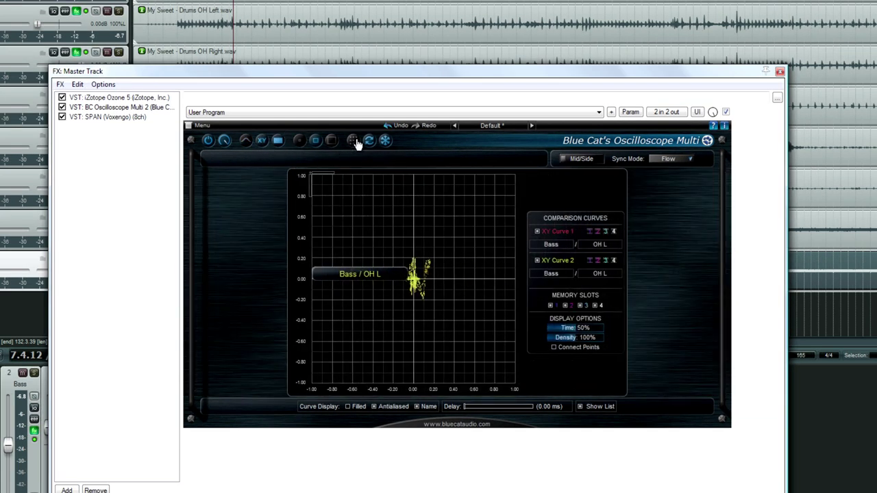
{"action": "left_click", "coordinate": [331, 141]}
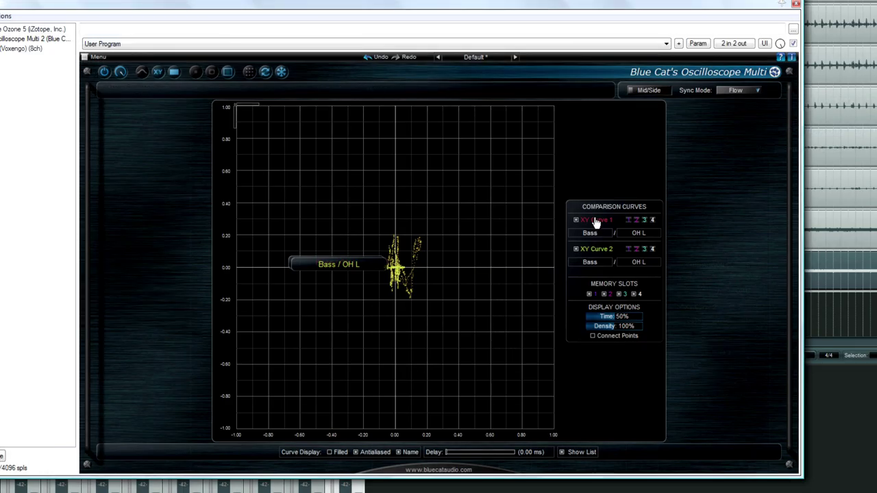
Step: Hide XY Curve 2 and set XY Curve 1 to compare Mix L with Mix R
{"action": "left_click", "coordinate": [577, 249]}
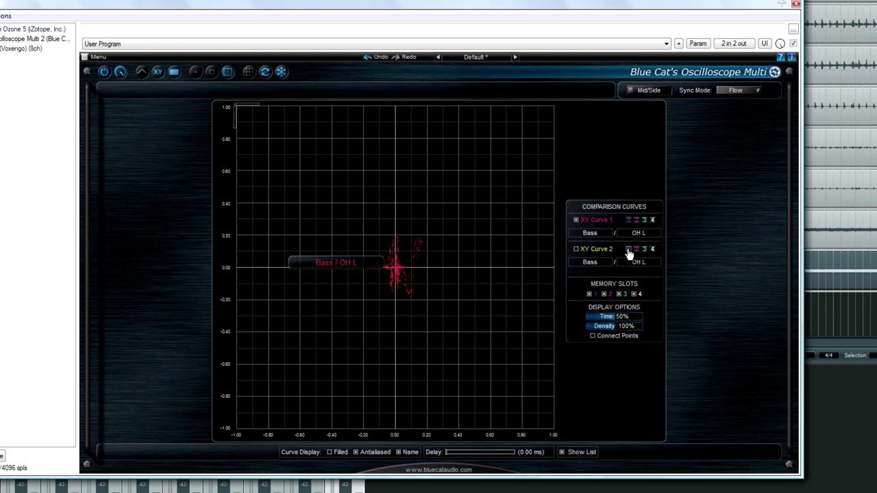
{"action": "left_click", "coordinate": [595, 235]}
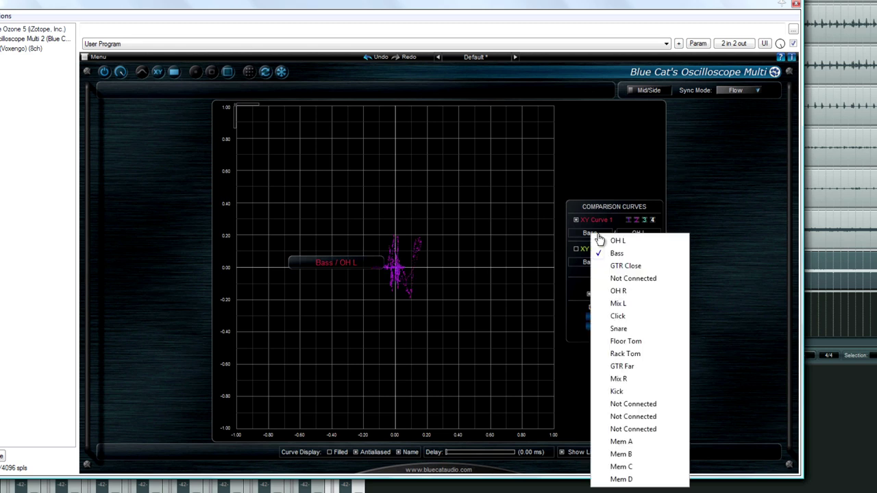
{"action": "left_click", "coordinate": [634, 303]}
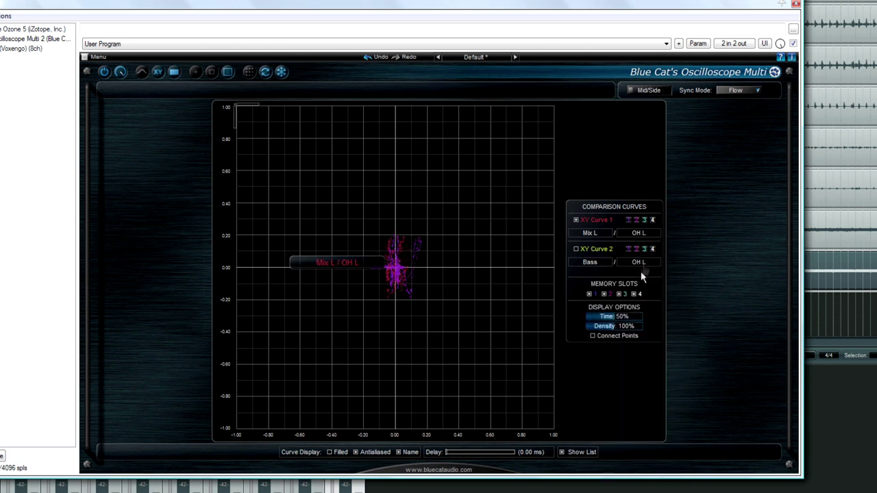
{"action": "left_click", "coordinate": [639, 235]}
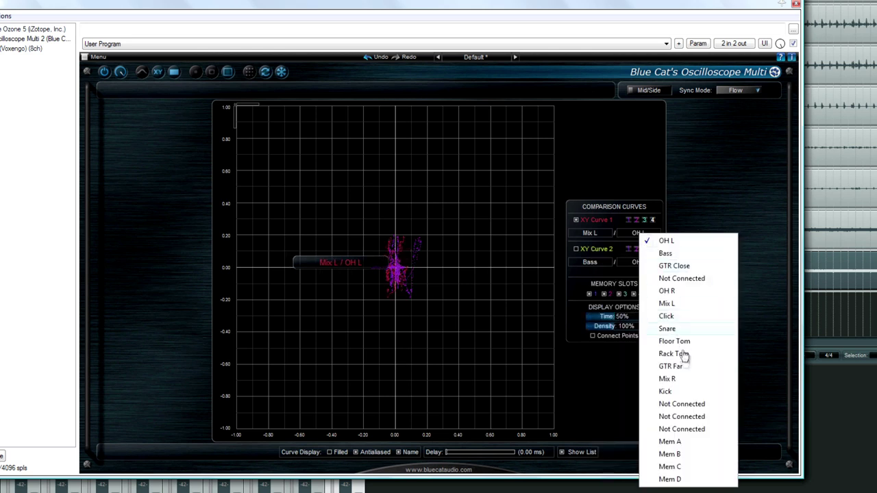
{"action": "left_click", "coordinate": [675, 381]}
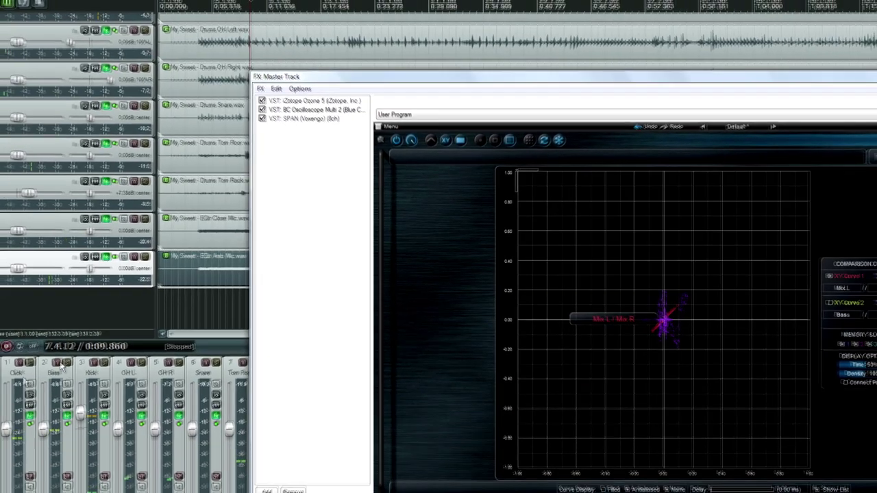
Step: Play the mix briefly and mute the Click track, moving the master effects window aside and back
{"action": "key", "text": "space"}
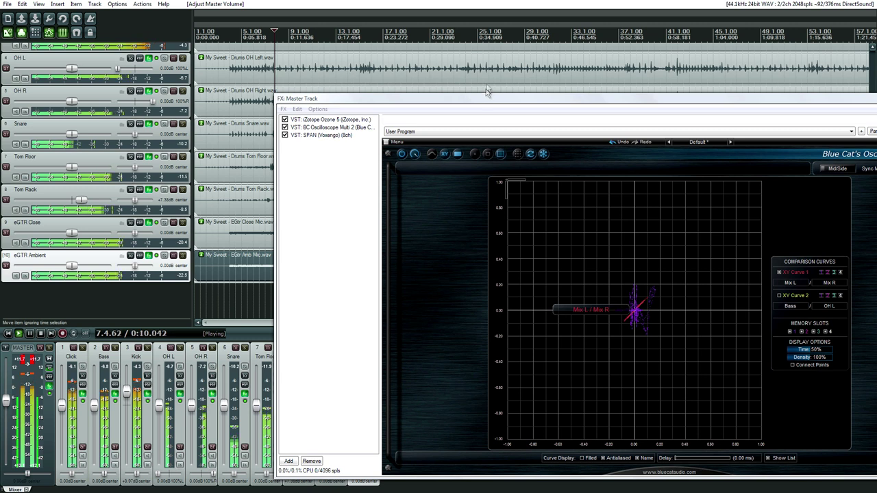
{"action": "left_click_drag", "start_coordinate": [480, 100], "coordinate": [577, 52]}
{"action": "key", "text": "space"}
{"action": "left_click", "coordinate": [74, 348]}
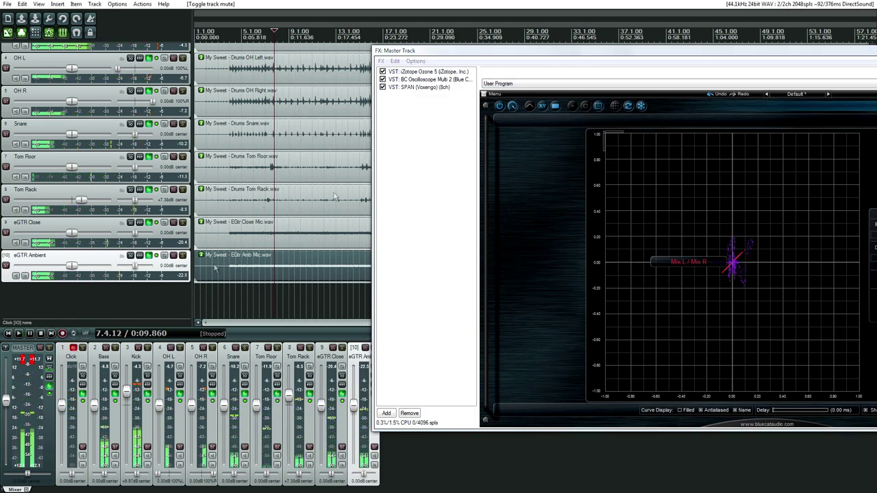
{"action": "left_click_drag", "start_coordinate": [591, 53], "coordinate": [284, 52]}
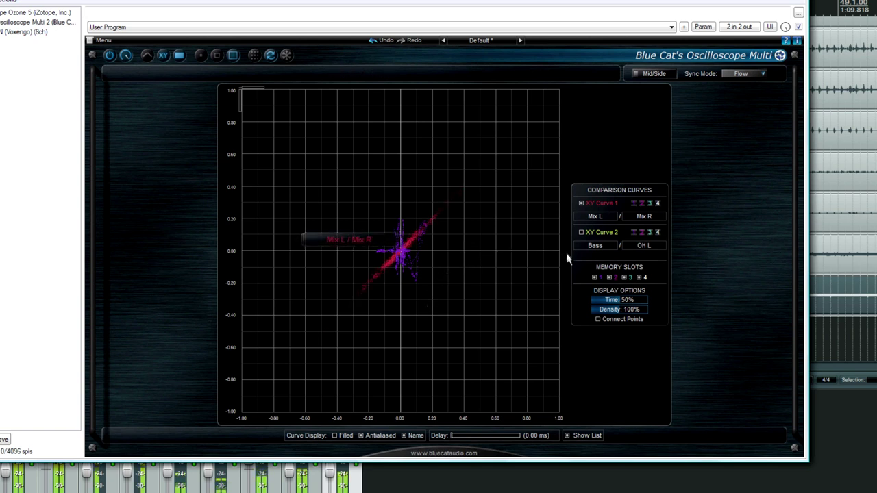
Step: Hide memory slot 1 and examine the Mix L / Mix R curve up close during playback
{"action": "left_click", "coordinate": [594, 278]}
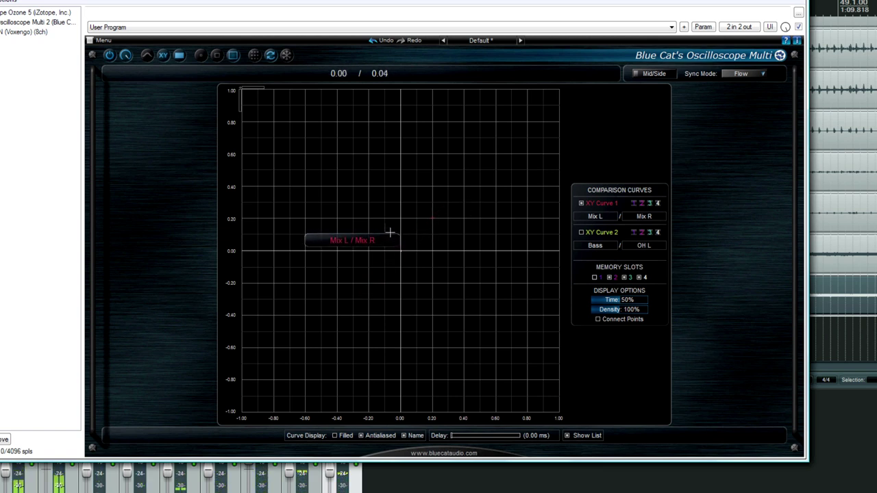
{"action": "left_click_drag", "start_coordinate": [382, 208], "coordinate": [426, 258]}
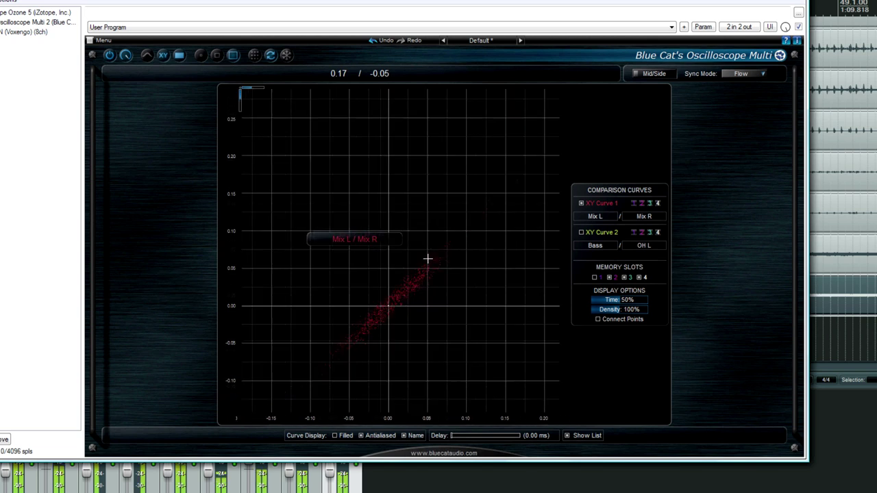
{"action": "double_click", "coordinate": [409, 304]}
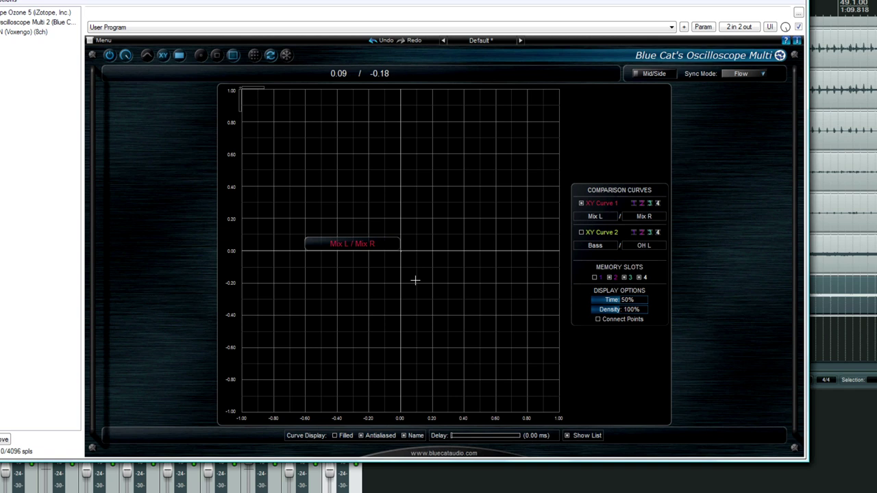
Step: Set XY Curve 1 to compare OH L with Snare and examine the curve up close during playback
{"action": "left_click", "coordinate": [596, 218]}
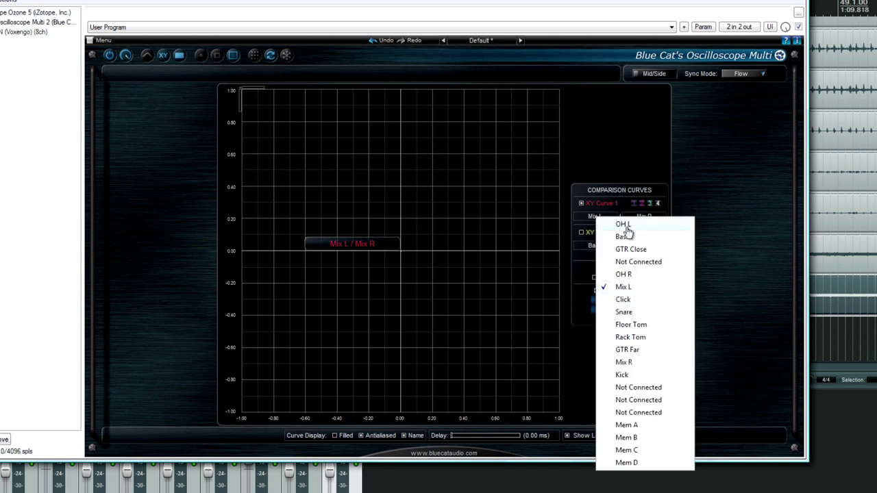
{"action": "left_click", "coordinate": [625, 226]}
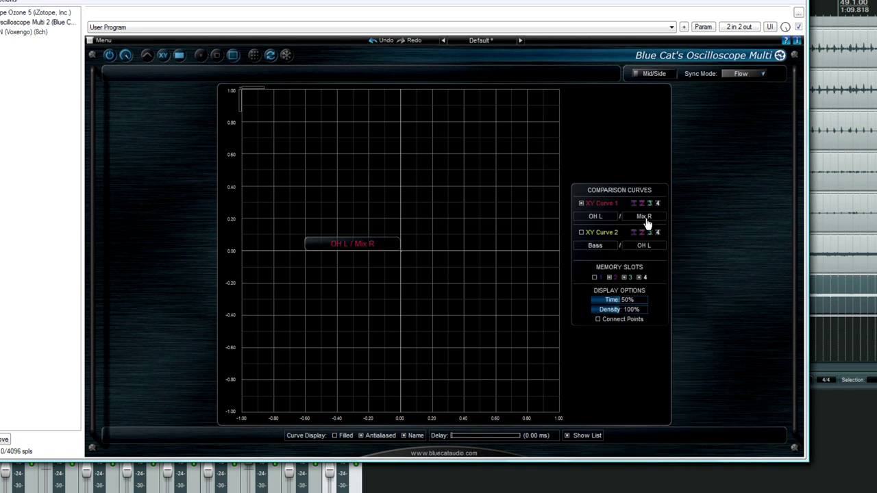
{"action": "left_click", "coordinate": [647, 223]}
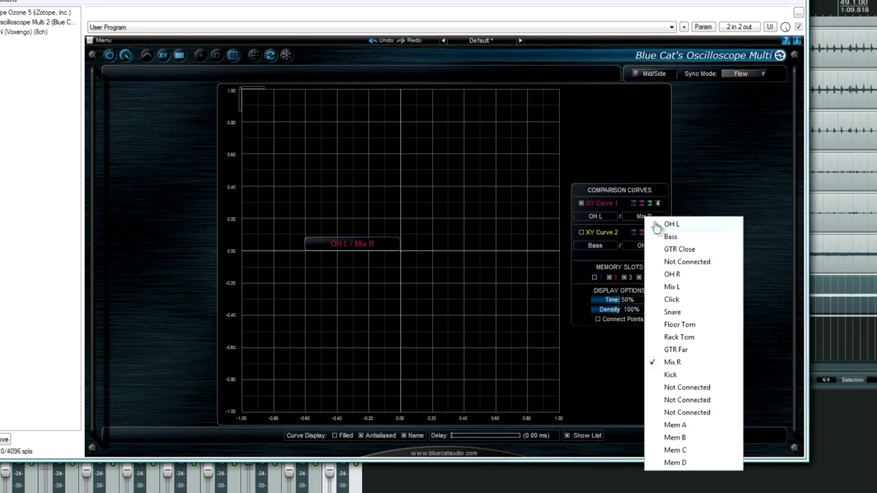
{"action": "left_click", "coordinate": [689, 313]}
{"action": "key", "text": "space"}
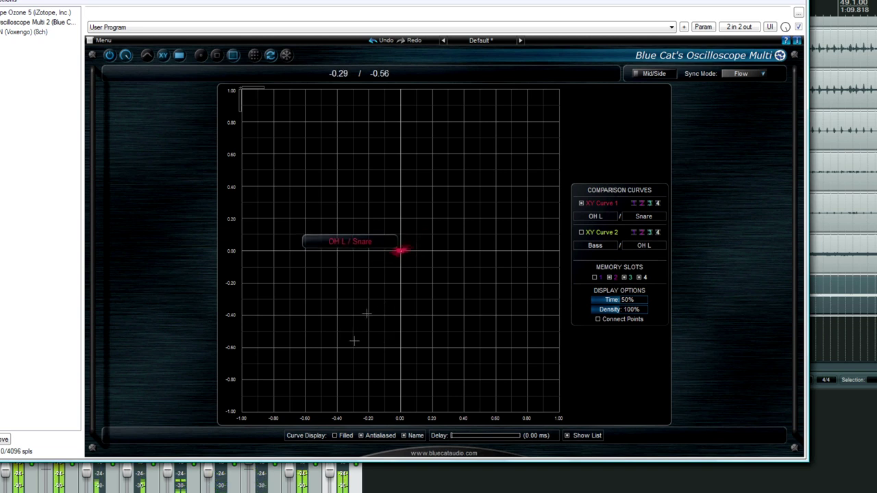
{"action": "scroll", "coordinate": [433, 287], "scroll_direction": "up", "scroll_amount": 4}
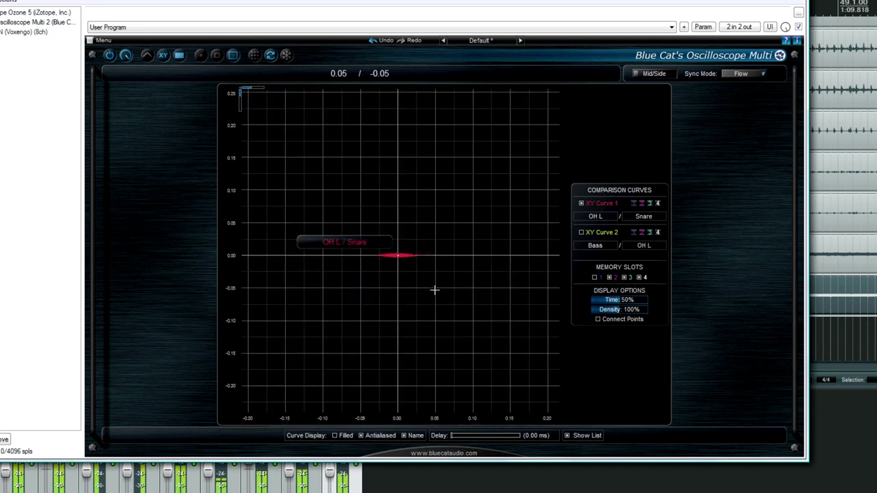
{"action": "scroll", "coordinate": [423, 295], "scroll_direction": "down", "scroll_amount": 4}
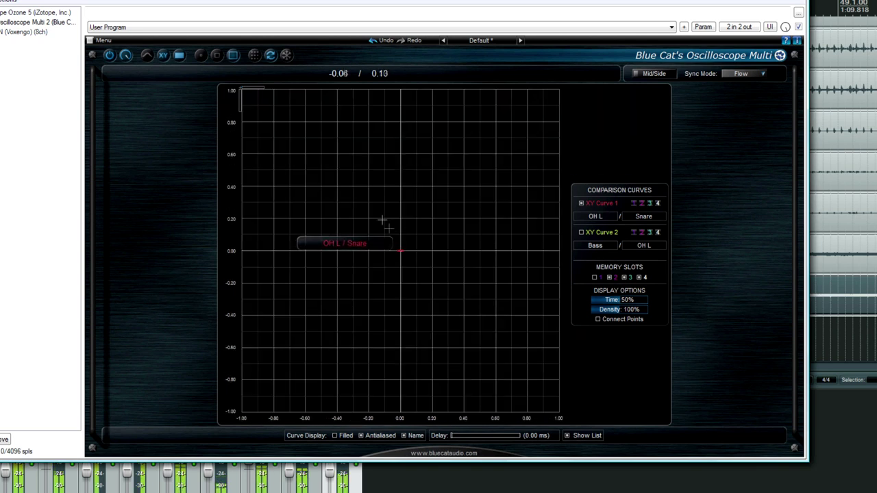
{"action": "left_click_drag", "start_coordinate": [342, 182], "coordinate": [476, 310]}
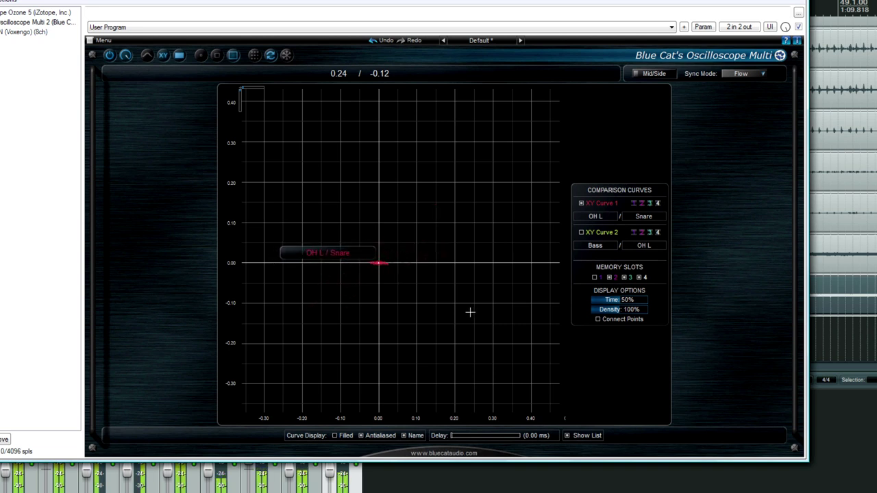
Step: Change the second signal of XY Curve 1 to Floor Tom and show the graph's full range
{"action": "left_click", "coordinate": [644, 217]}
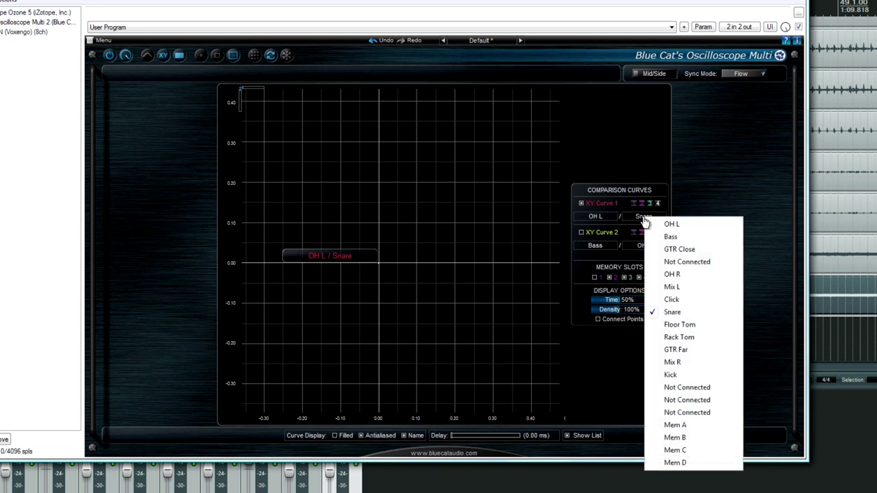
{"action": "left_click", "coordinate": [686, 326]}
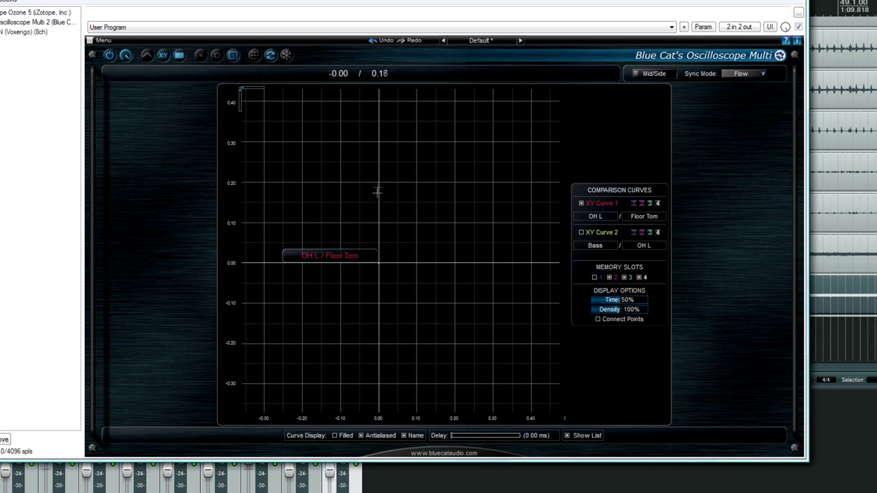
{"action": "scroll", "coordinate": [396, 311], "scroll_direction": "down", "scroll_amount": 3}
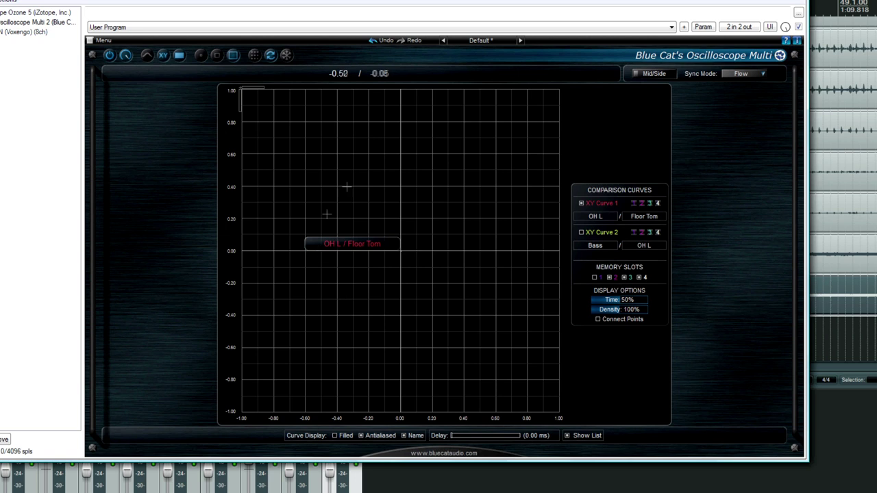
Step: Set XY Curve 1 to Mix L against Mix R and examine the curve up close during playback
{"action": "left_click", "coordinate": [596, 217]}
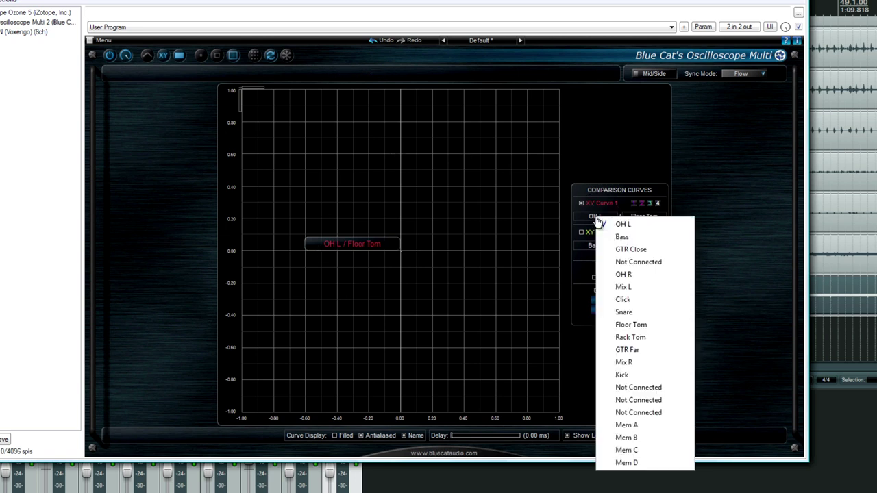
{"action": "left_click", "coordinate": [629, 287]}
{"action": "left_click", "coordinate": [648, 218]}
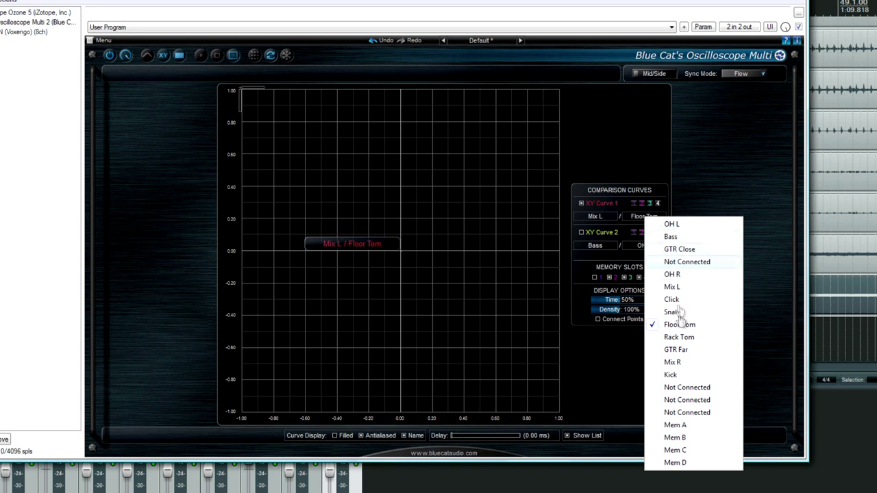
{"action": "left_click", "coordinate": [690, 361]}
{"action": "key", "text": "space"}
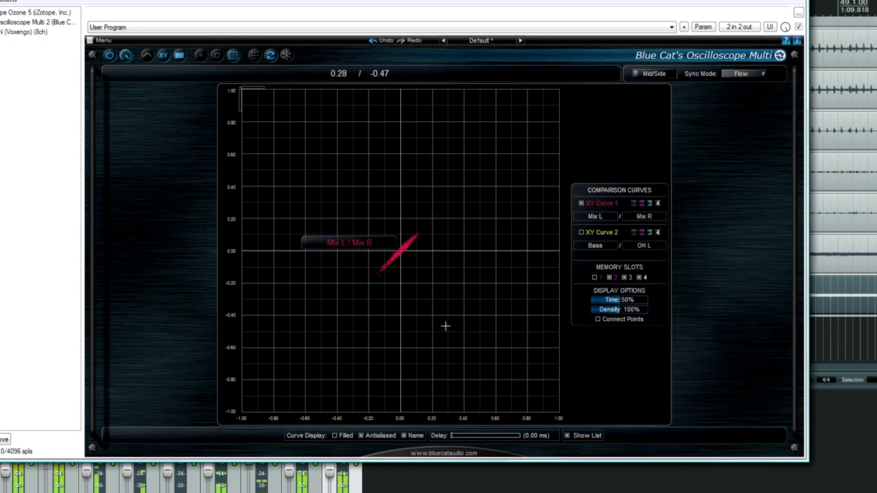
{"action": "left_click_drag", "start_coordinate": [335, 181], "coordinate": [499, 352]}
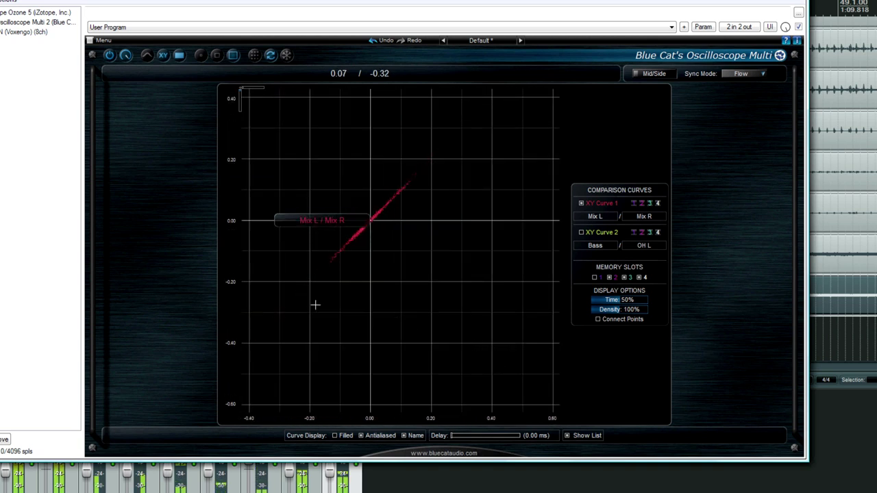
{"action": "scroll", "coordinate": [313, 301], "scroll_direction": "up", "scroll_amount": 2}
{"action": "left_click_drag", "start_coordinate": [313, 299], "coordinate": [407, 308]}
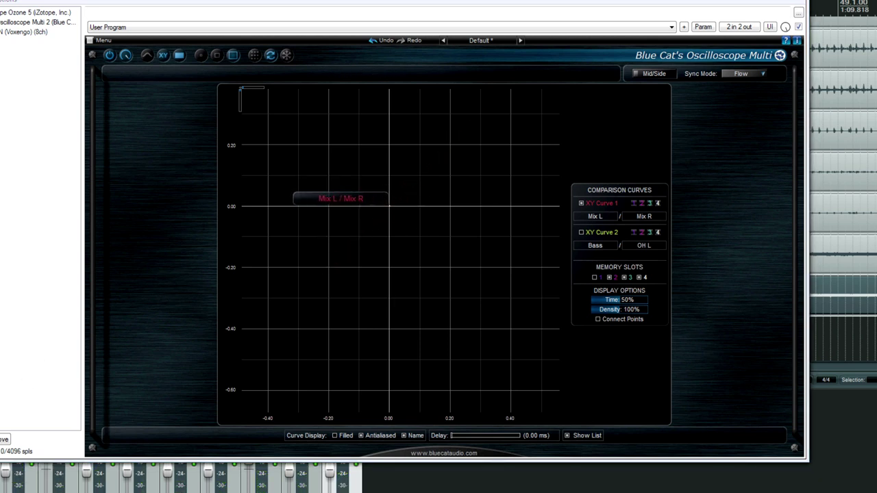
Step: Show the full range of the Mix L / Mix R graph and reposition the Master Track effects window
{"action": "scroll", "coordinate": [446, 252], "scroll_direction": "down", "scroll_amount": 3}
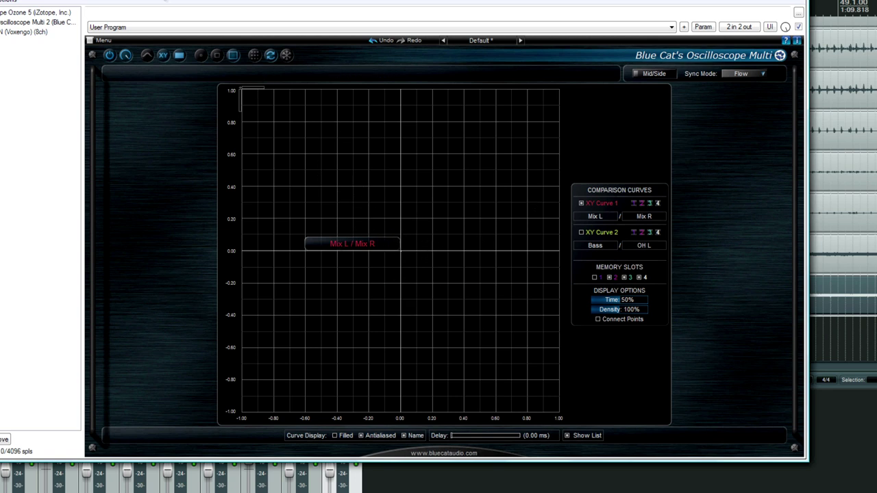
{"action": "left_click_drag", "start_coordinate": [165, 2], "coordinate": [355, 32]}
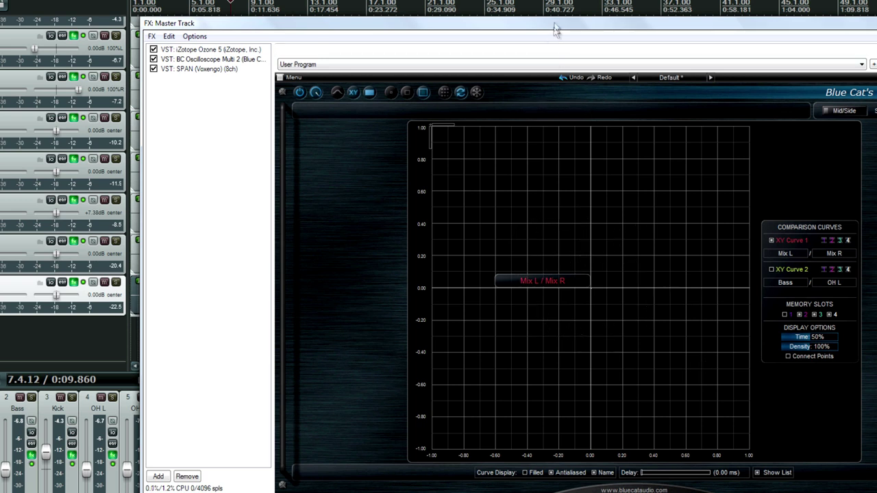
{"action": "left_click_drag", "start_coordinate": [554, 26], "coordinate": [372, 34]}
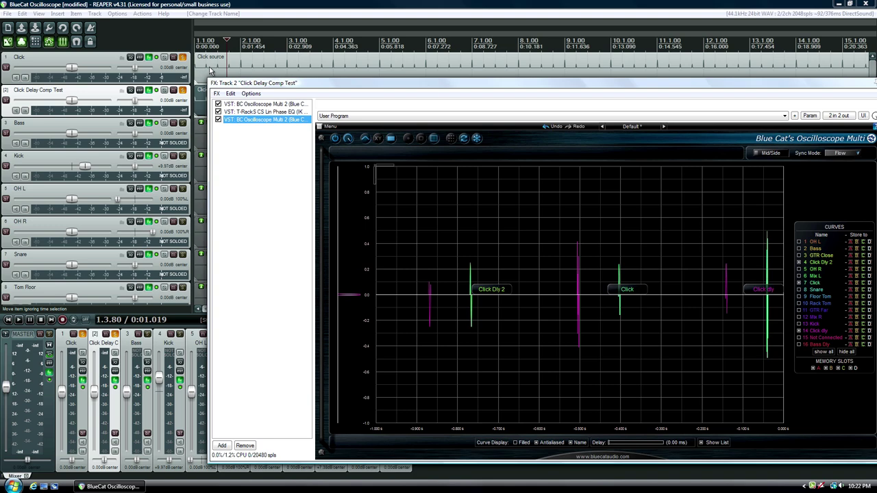
Step: Compare the Click and Click Delay Comp Test source waveforms up close at the start of the project
{"action": "left_click", "coordinate": [226, 73]}
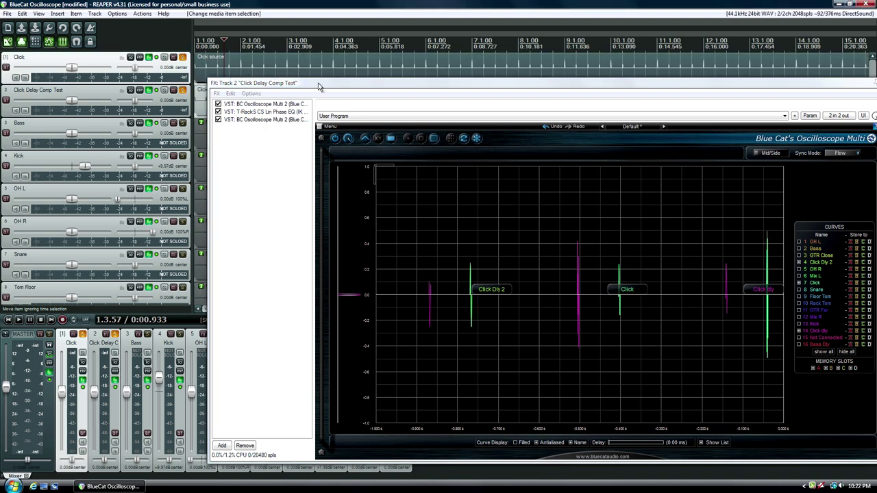
{"action": "left_click", "coordinate": [267, 120]}
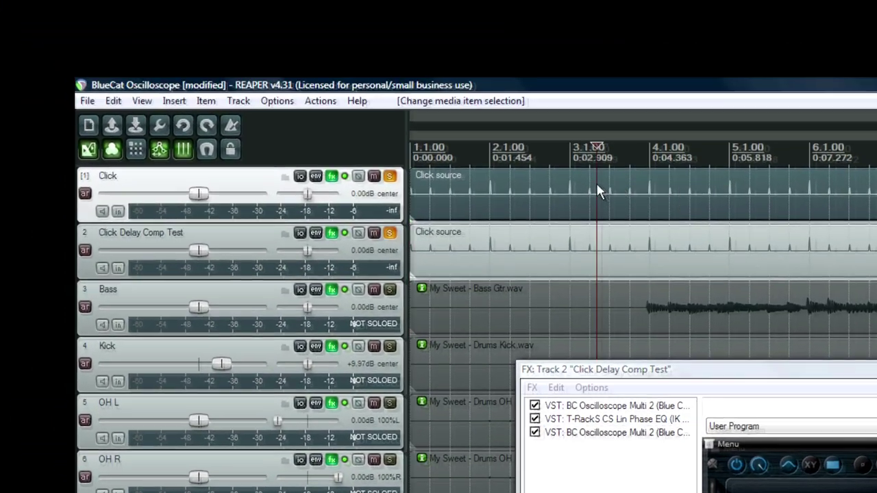
{"action": "scroll", "coordinate": [572, 185], "scroll_direction": "up", "scroll_amount": 10}
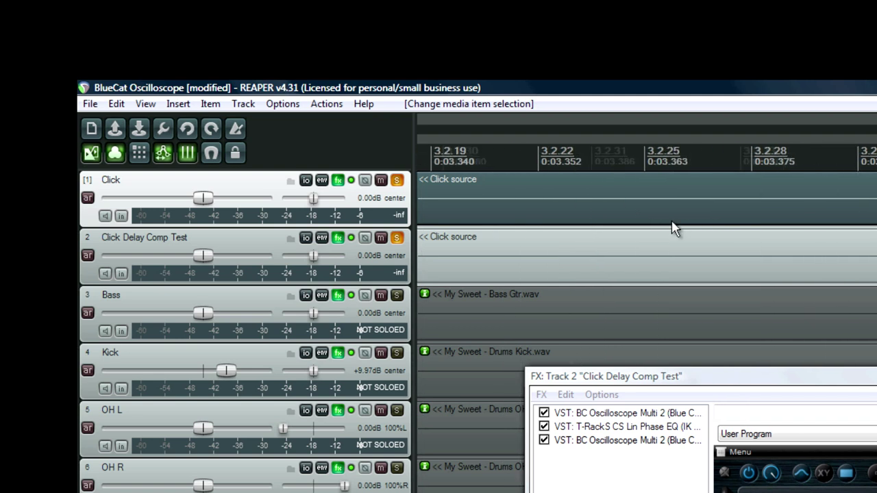
{"action": "scroll", "coordinate": [605, 210], "scroll_direction": "up", "scroll_amount": 5}
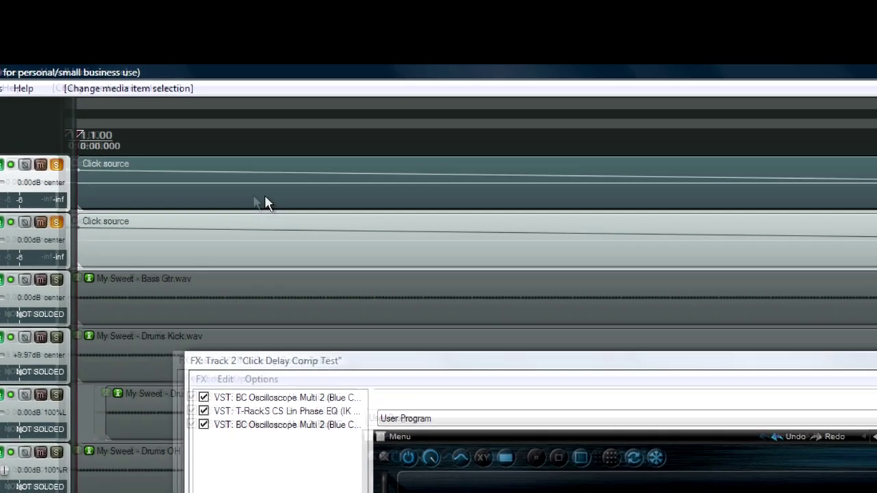
{"action": "scroll", "coordinate": [253, 196], "scroll_direction": "up", "scroll_amount": 2}
{"action": "scroll", "coordinate": [254, 198], "scroll_direction": "down", "scroll_amount": 5}
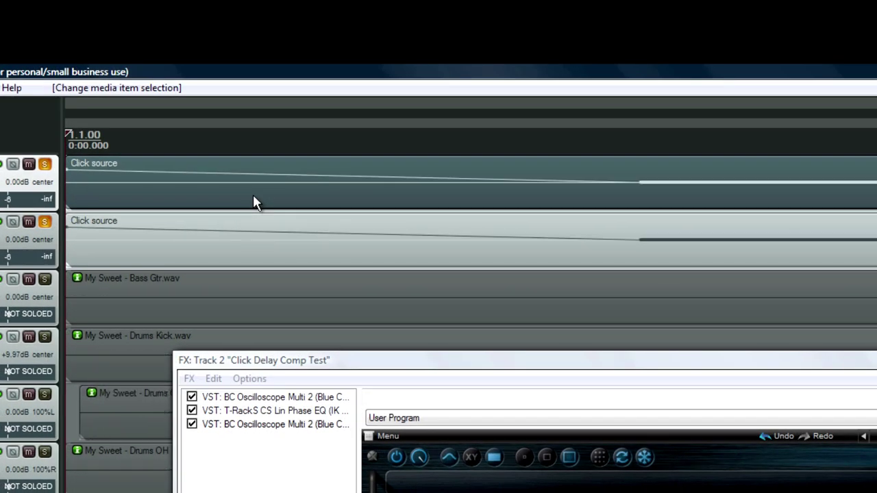
{"action": "scroll", "coordinate": [253, 196], "scroll_direction": "down", "scroll_amount": 15}
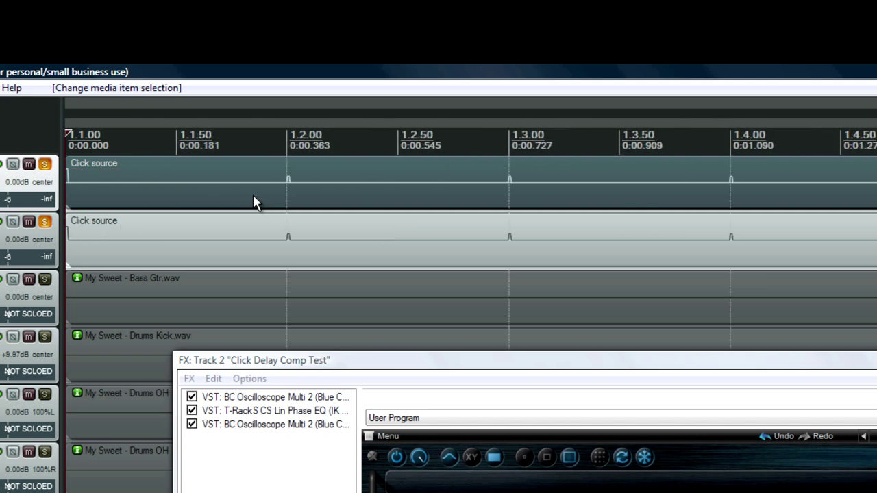
Step: Review the T-RackS linear phase EQ and first oscilloscope in the Click Delay Comp Test effects chain, and close the chain
{"action": "left_click", "coordinate": [409, 361]}
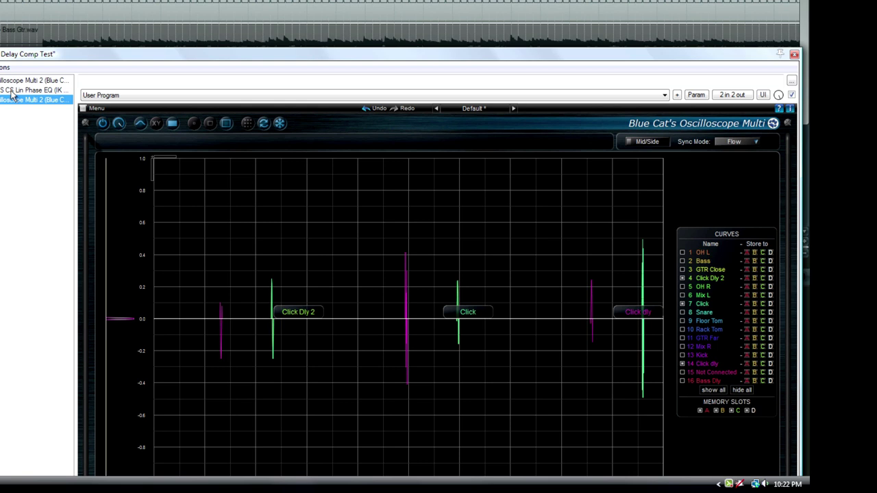
{"action": "left_click", "coordinate": [18, 92]}
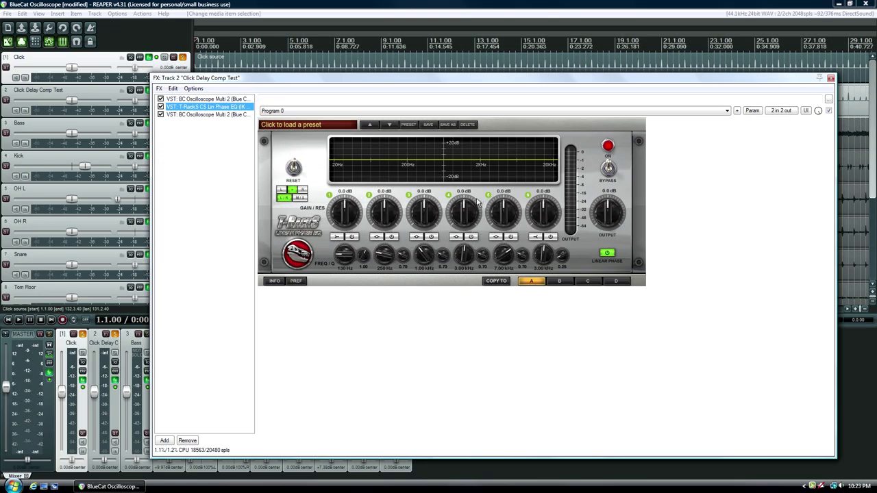
{"action": "left_click_drag", "start_coordinate": [233, 79], "coordinate": [274, 183]}
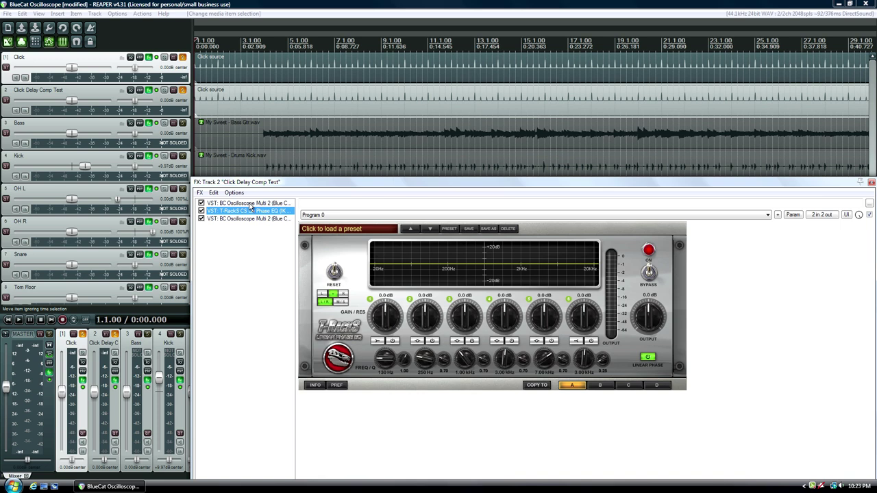
{"action": "left_click", "coordinate": [250, 203]}
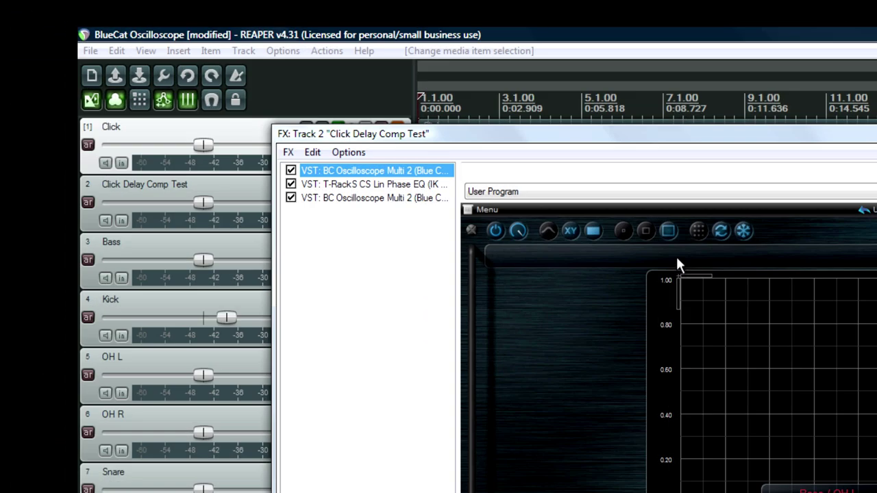
{"action": "left_click", "coordinate": [693, 283]}
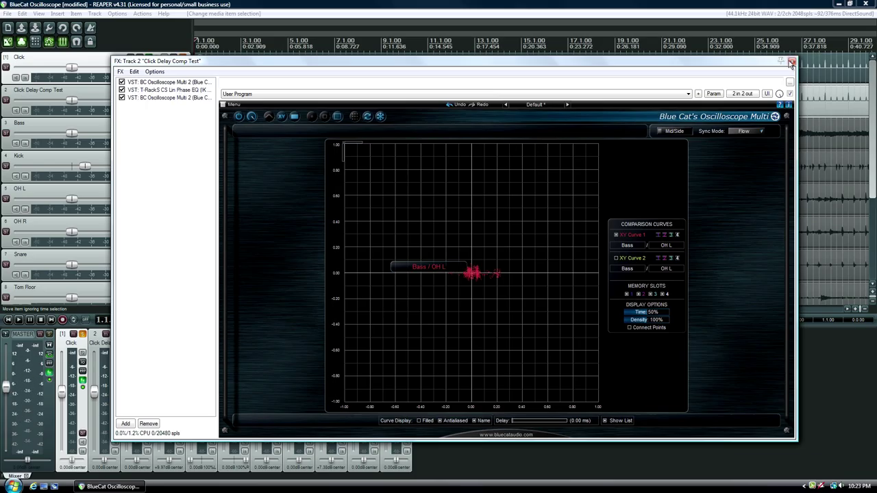
{"action": "left_click", "coordinate": [791, 63]}
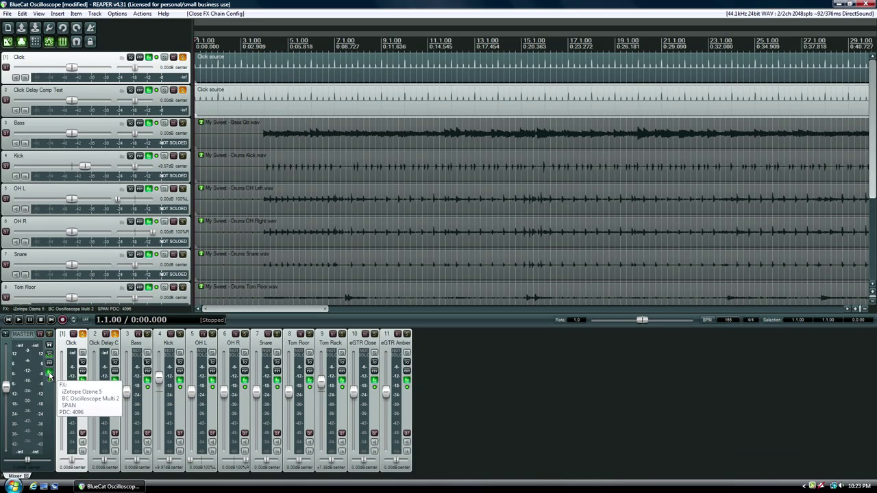
Step: In the master track's oscilloscope, show the Click dly curve alongside Click and Click Dly 2 and freeze the display
{"action": "left_click", "coordinate": [80, 373]}
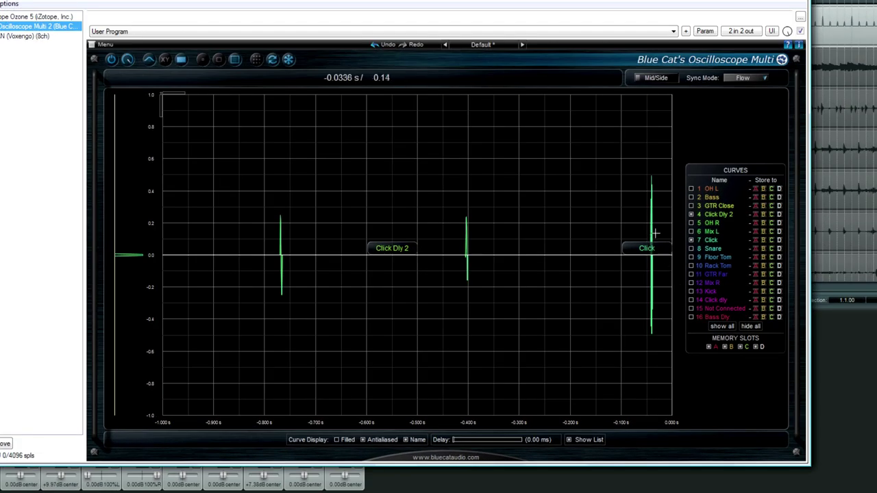
{"action": "left_click", "coordinate": [711, 238]}
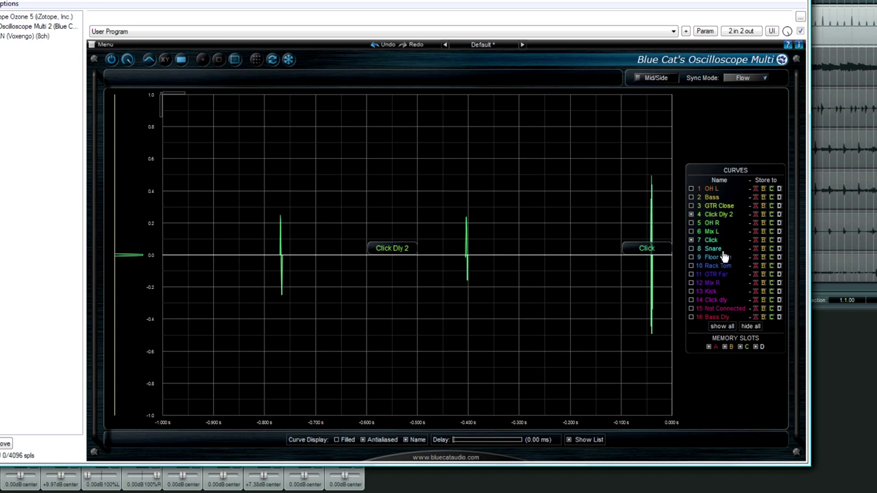
{"action": "left_click", "coordinate": [691, 301]}
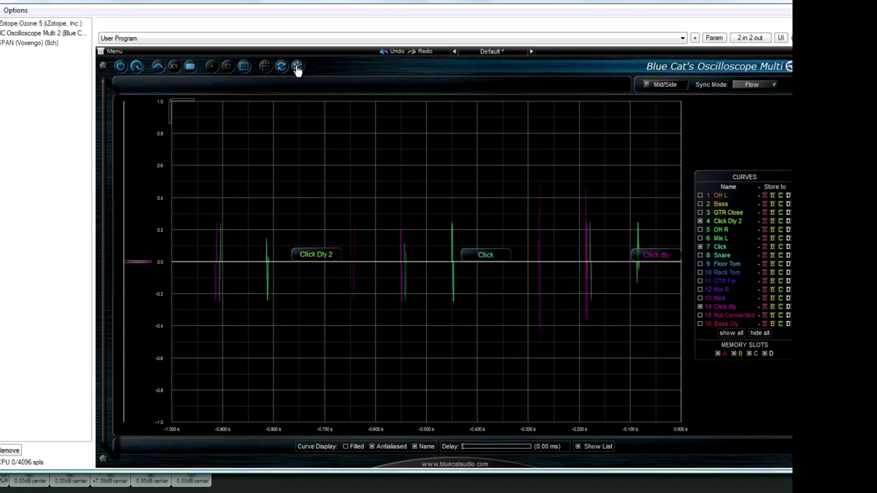
{"action": "left_click", "coordinate": [297, 67]}
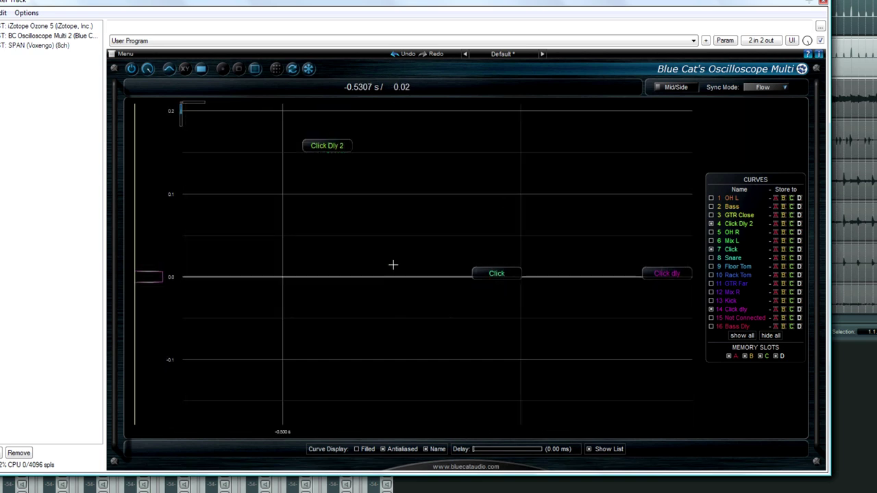
Step: Hide the Click dly curve and compare the alignment of Click and Click Dly 2 up close around -0.540 s
{"action": "scroll", "coordinate": [411, 253], "scroll_direction": "up", "scroll_amount": 5}
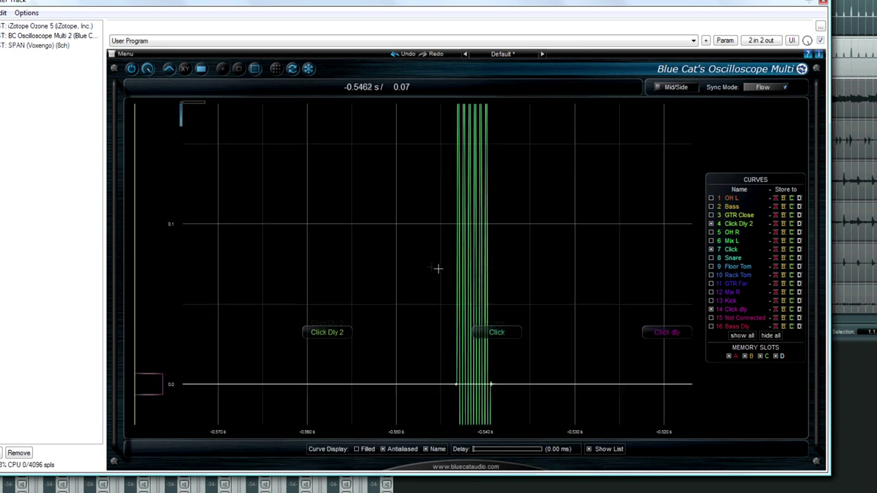
{"action": "left_click_drag", "start_coordinate": [521, 142], "coordinate": [431, 186]}
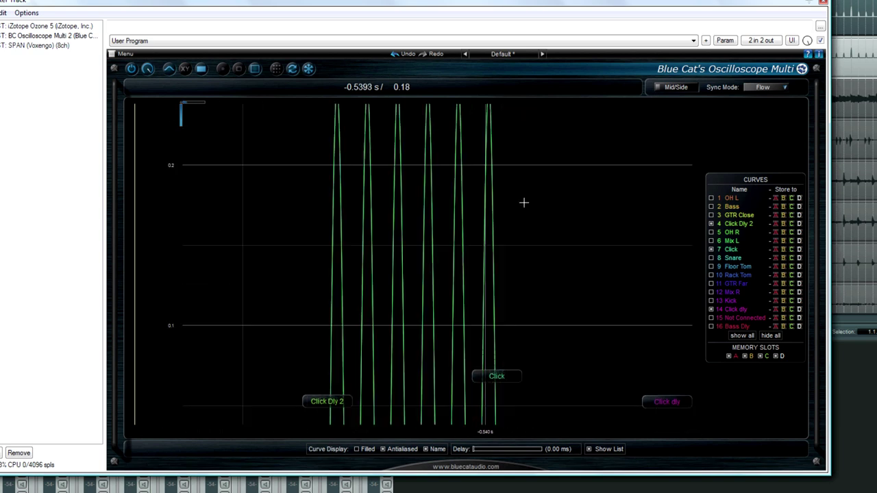
{"action": "left_click", "coordinate": [712, 310]}
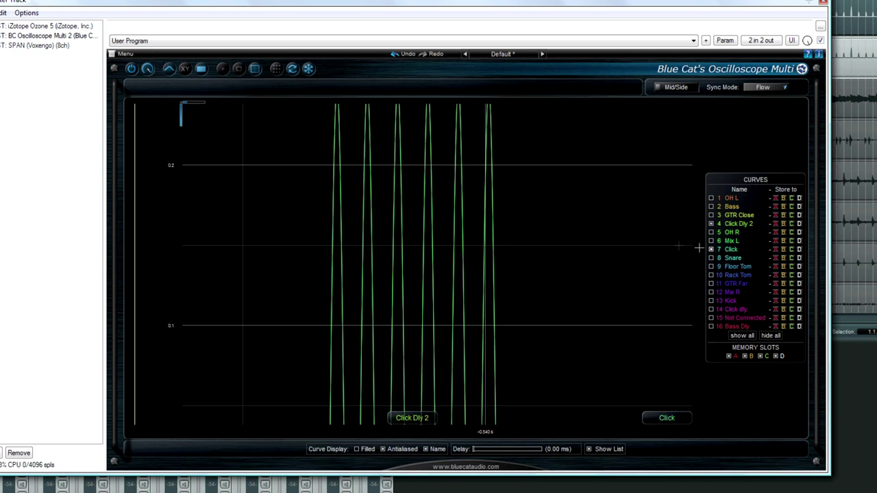
{"action": "scroll", "coordinate": [446, 261], "scroll_direction": "up", "scroll_amount": 3}
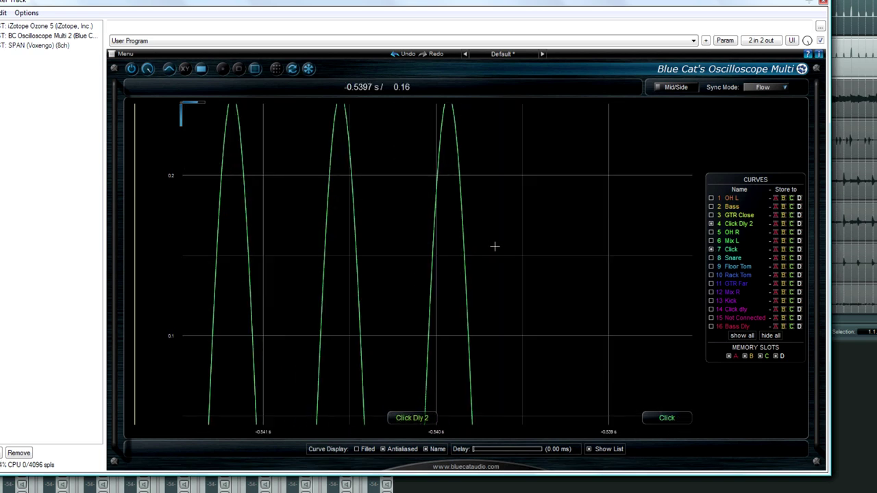
{"action": "scroll", "coordinate": [383, 295], "scroll_direction": "up", "scroll_amount": 2}
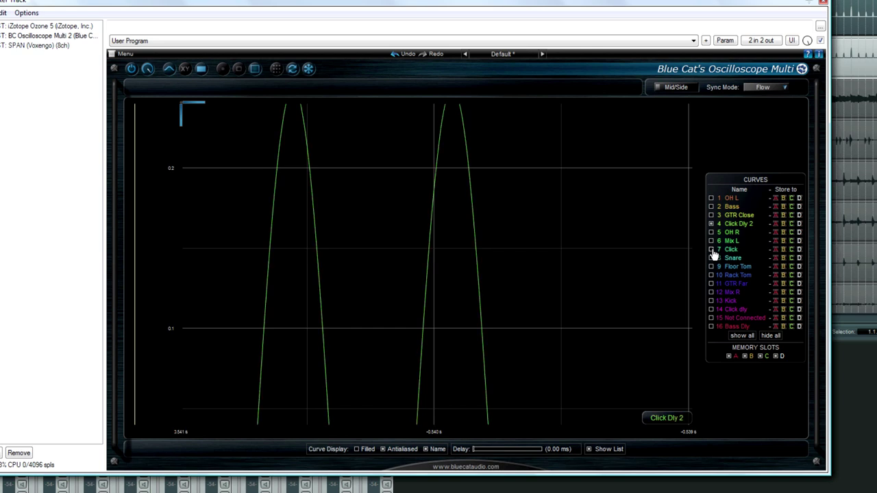
{"action": "scroll", "coordinate": [583, 266], "scroll_direction": "down", "scroll_amount": 3}
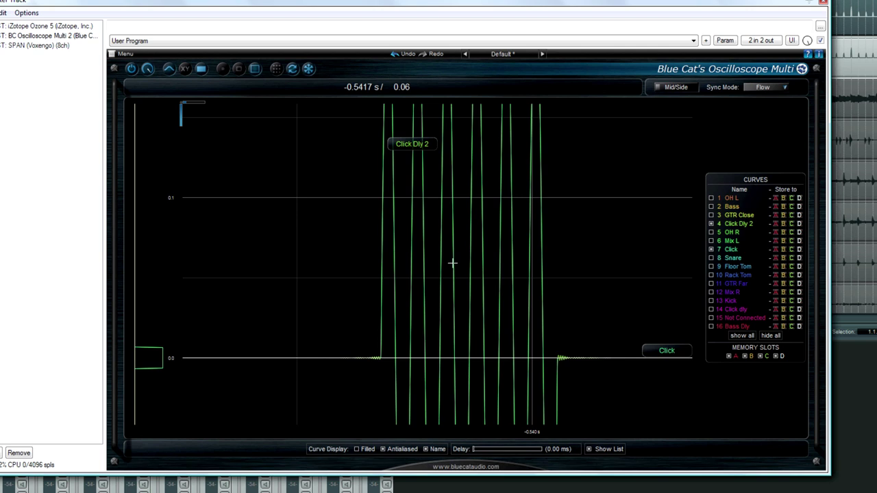
{"action": "double_click", "coordinate": [589, 266]}
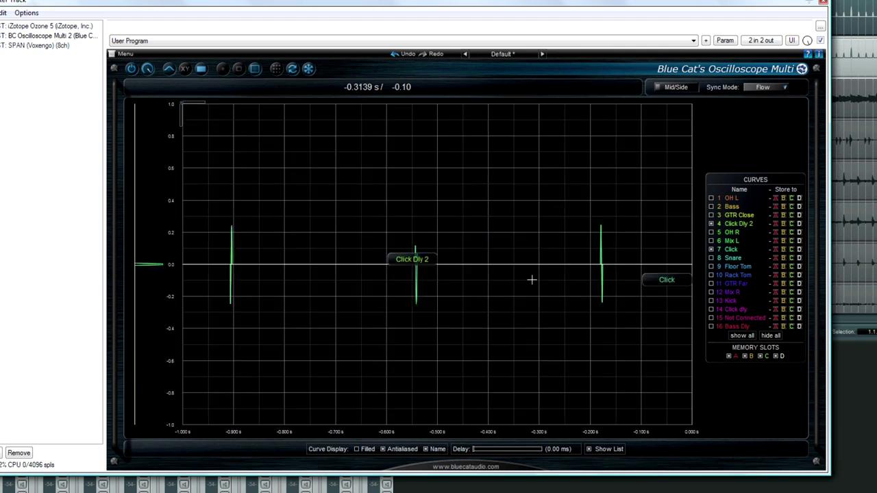
{"action": "left_click_drag", "start_coordinate": [448, 243], "coordinate": [398, 286]}
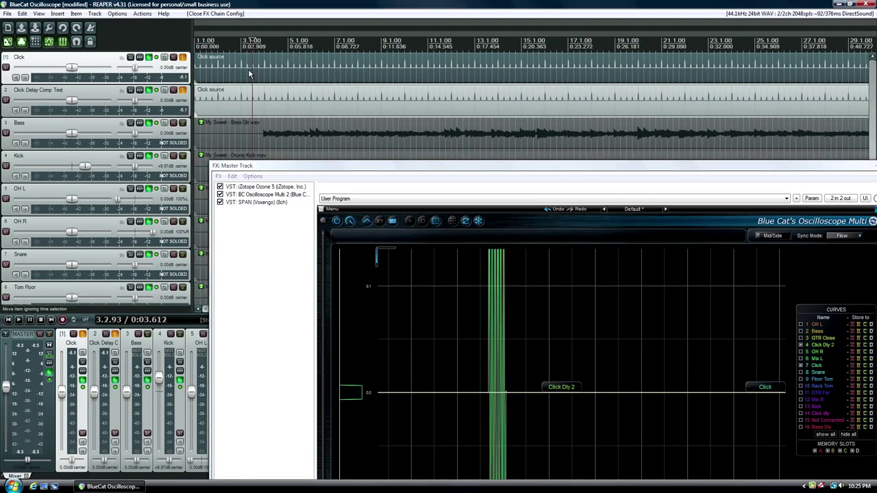
Step: Return to the project start and examine the click source items on the first two tracks
{"action": "key", "text": "Home"}
{"action": "scroll", "coordinate": [210, 96], "scroll_direction": "up", "scroll_amount": 8}
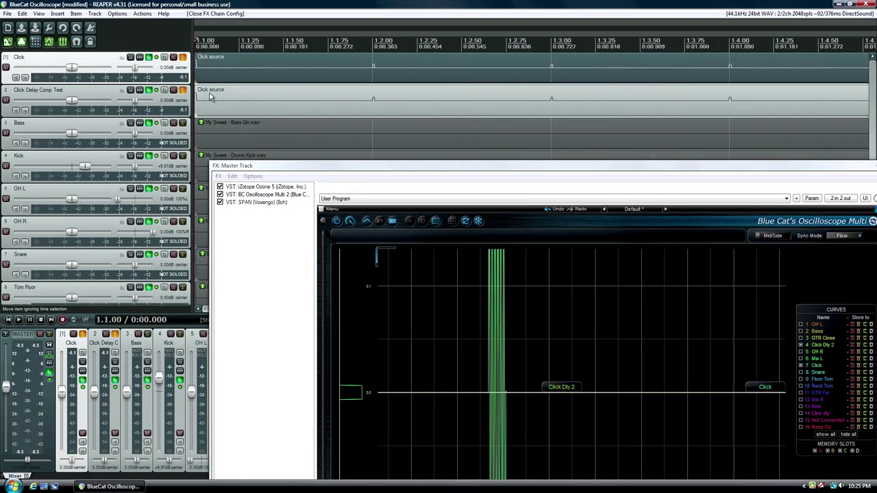
{"action": "left_click", "coordinate": [279, 70]}
{"action": "scroll", "coordinate": [278, 70], "scroll_direction": "down", "scroll_amount": 6}
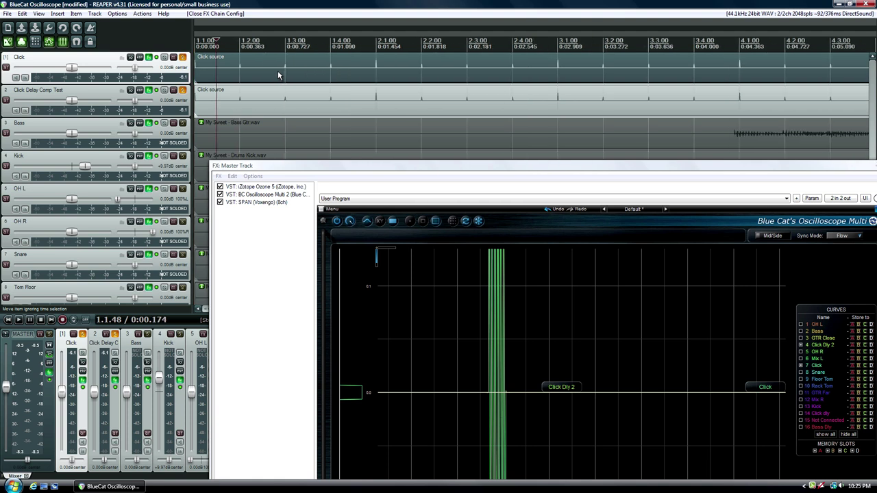
Step: Open the Click Delay Comp Test effects chain and display the T-RackS linear phase EQ
{"action": "left_click", "coordinate": [202, 95]}
{"action": "key", "text": "f"}
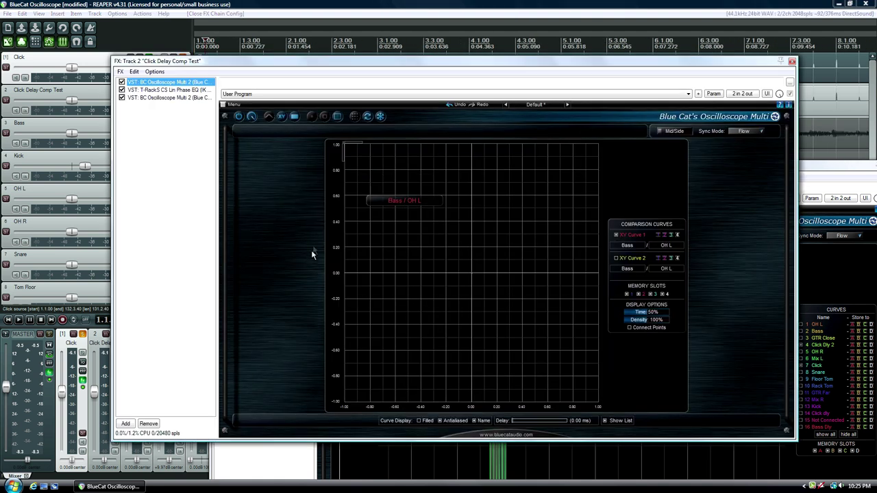
{"action": "left_click", "coordinate": [162, 91]}
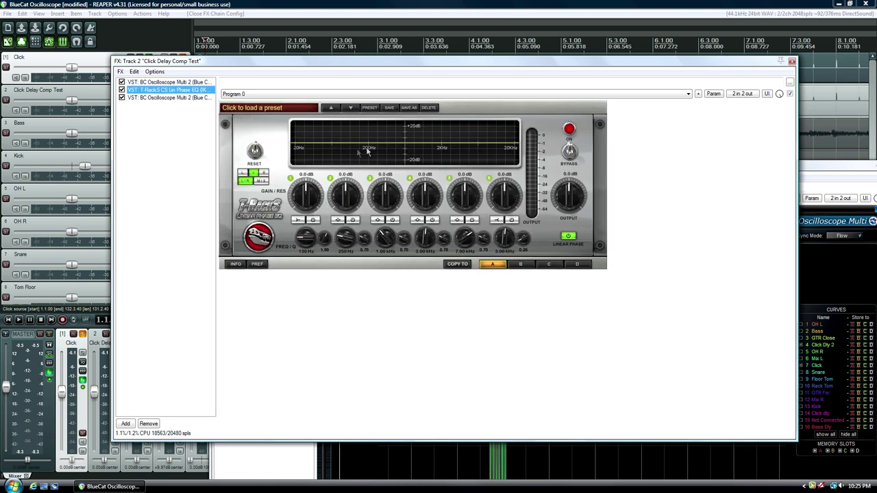
{"action": "left_click_drag", "start_coordinate": [604, 61], "coordinate": [525, 63]}
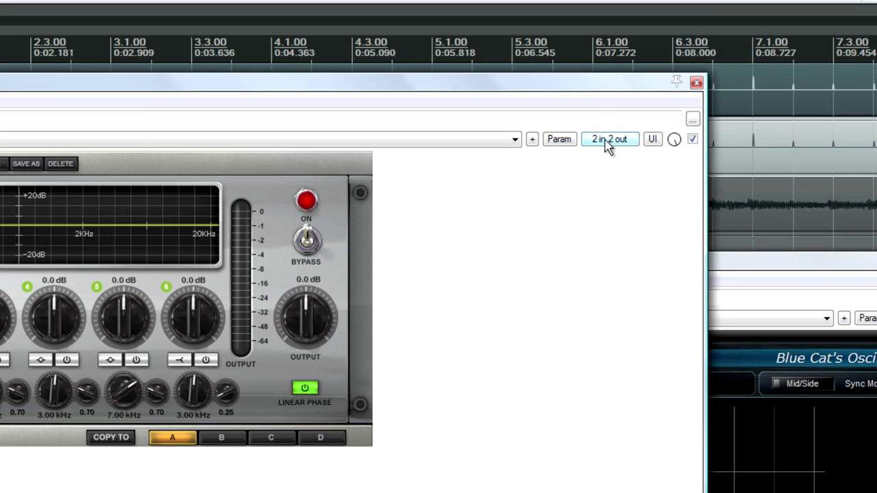
Step: Check the linear phase EQ's pin connections and disable its plug-in delay compensation (PDC)
{"action": "left_click", "coordinate": [608, 142]}
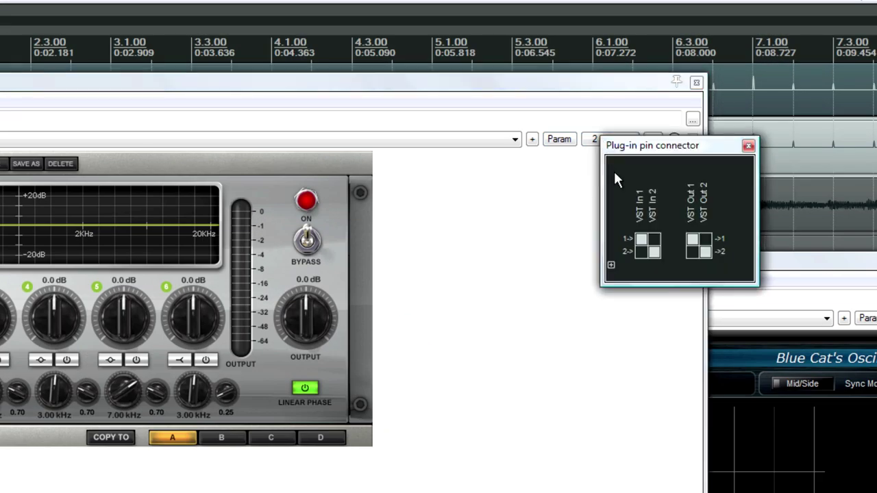
{"action": "left_click", "coordinate": [749, 146]}
{"action": "left_click", "coordinate": [611, 147]}
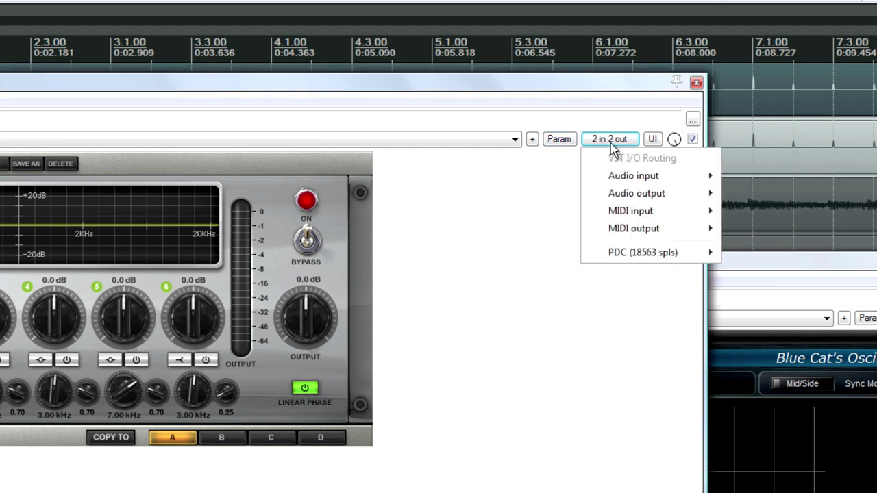
{"action": "mouse_move", "coordinate": [656, 260]}
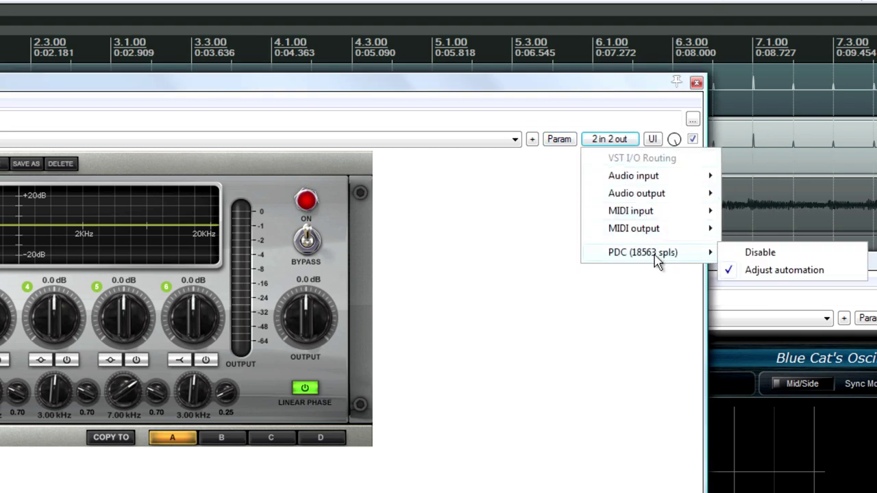
{"action": "left_click", "coordinate": [760, 253]}
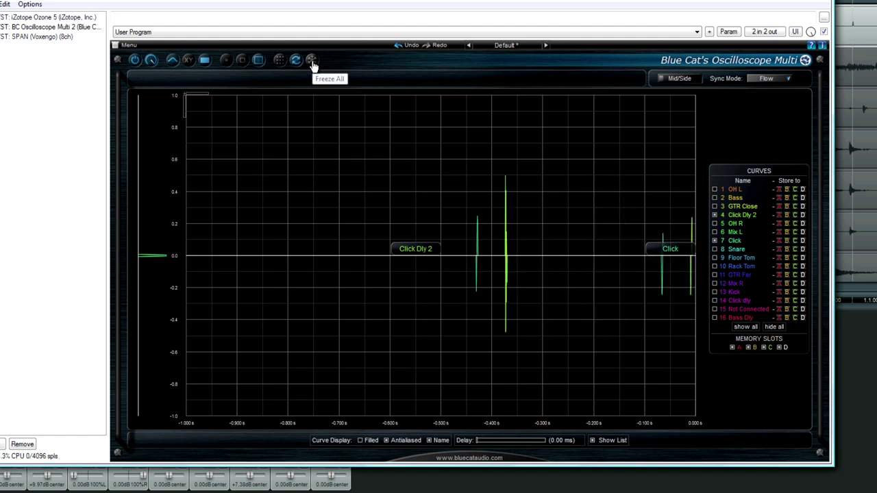
Step: Freeze the master track's oscilloscope and compare the offset between Click and Click Dly 2 up close around -0.900 s
{"action": "left_click", "coordinate": [312, 61]}
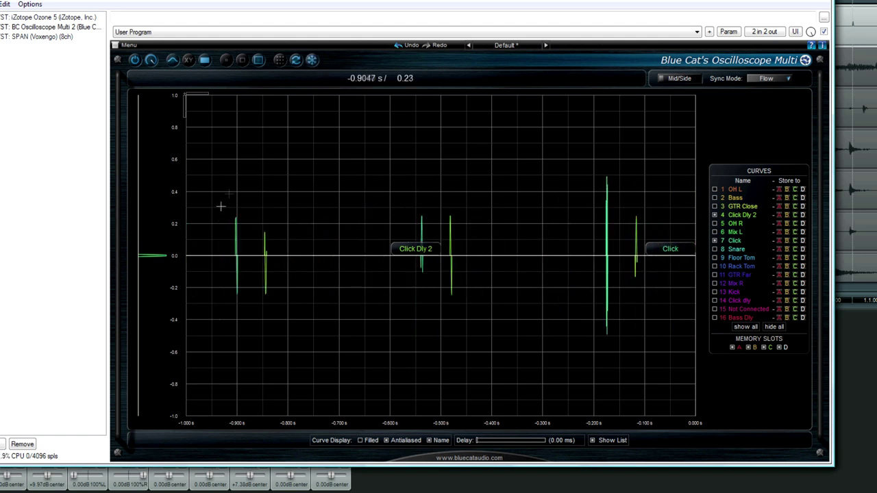
{"action": "left_click", "coordinate": [311, 61]}
{"action": "left_click_drag", "start_coordinate": [225, 211], "coordinate": [283, 249]}
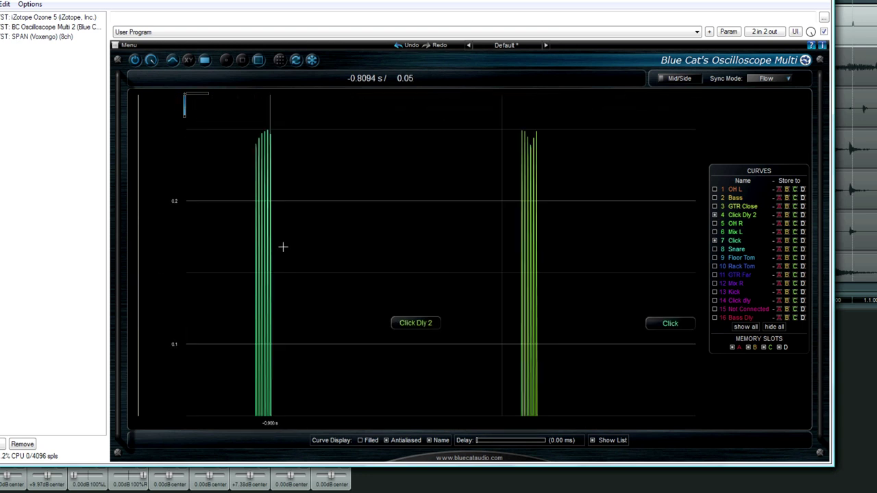
{"action": "double_click", "coordinate": [405, 264]}
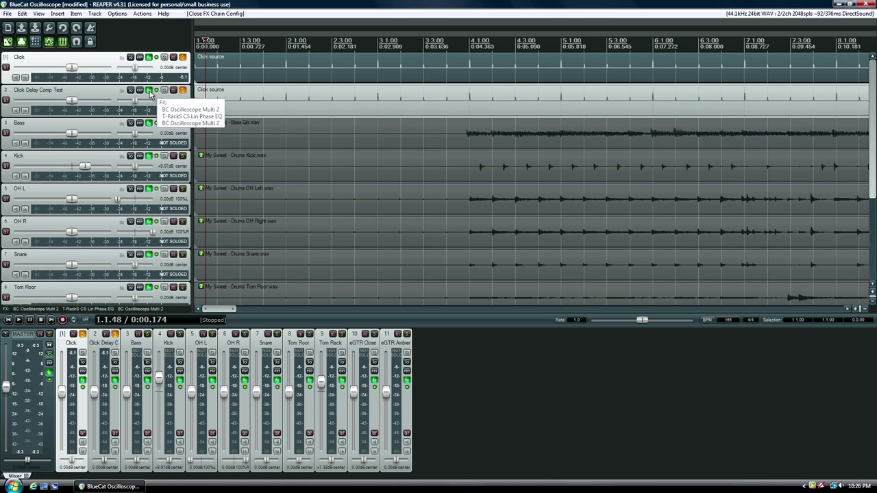
Step: In the Click Delay Comp Test effects chain, bypass the linear phase EQ and re-enable its plug-in delay compensation
{"action": "left_click", "coordinate": [150, 94]}
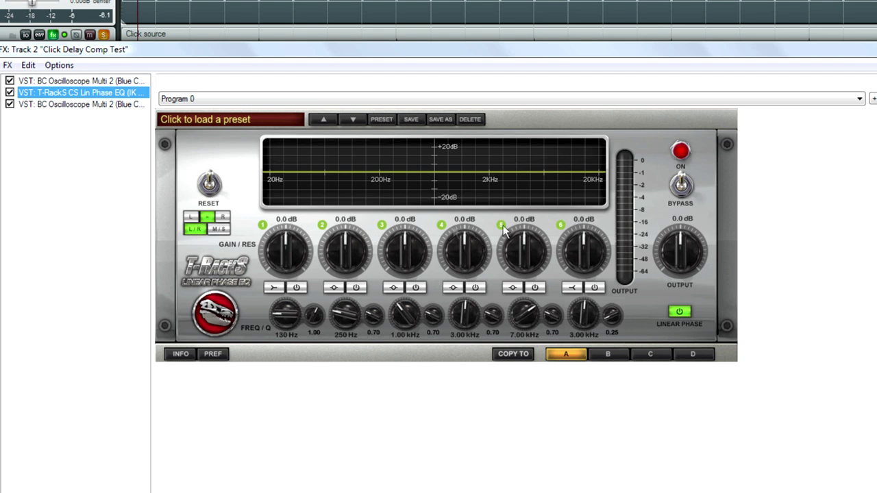
{"action": "left_click", "coordinate": [683, 187]}
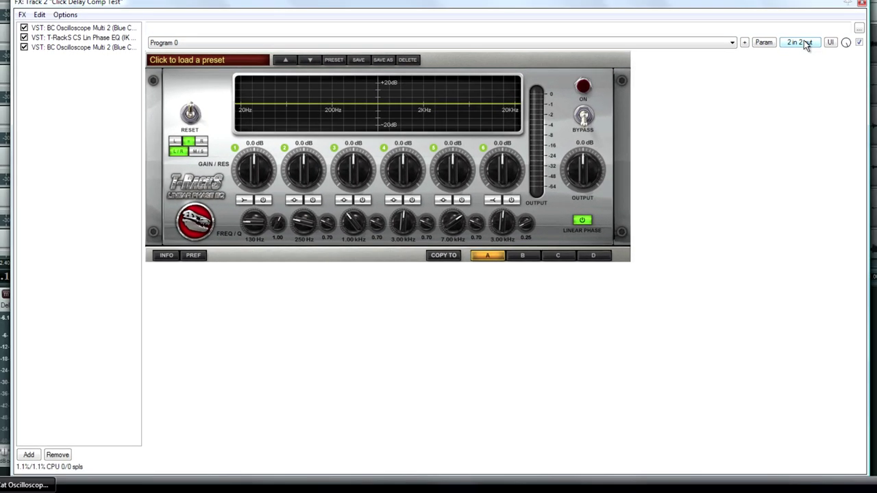
{"action": "left_click", "coordinate": [800, 42]}
{"action": "mouse_move", "coordinate": [827, 125]}
{"action": "left_click", "coordinate": [711, 122]}
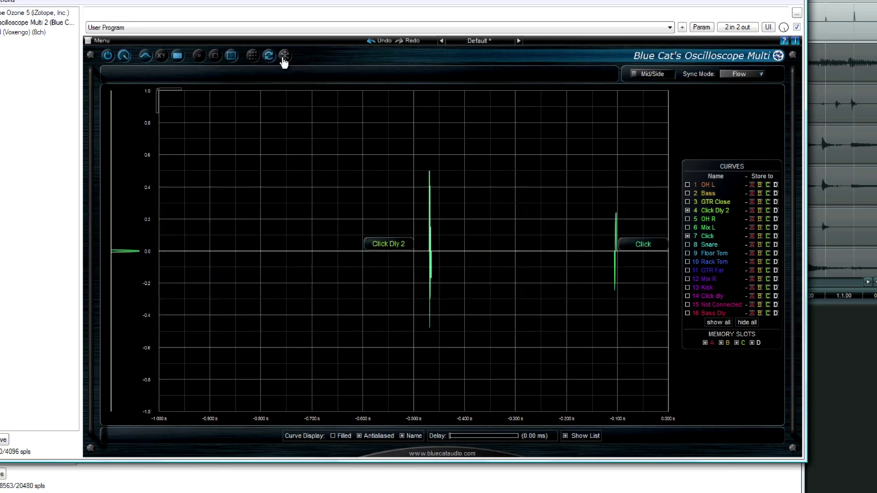
Step: Freeze the master oscilloscope and compare the alignment of Click and Click Dly 2 up close between -0.310 s and -0.300 s
{"action": "left_click", "coordinate": [284, 57]}
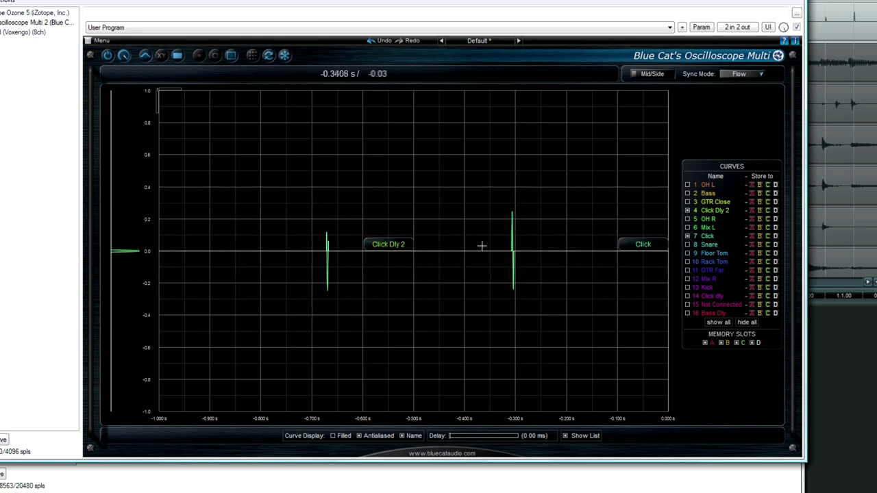
{"action": "scroll", "coordinate": [476, 193], "scroll_direction": "up", "scroll_amount": 3}
{"action": "scroll", "coordinate": [554, 268], "scroll_direction": "up", "scroll_amount": 2}
{"action": "scroll", "coordinate": [484, 297], "scroll_direction": "up", "scroll_amount": 2}
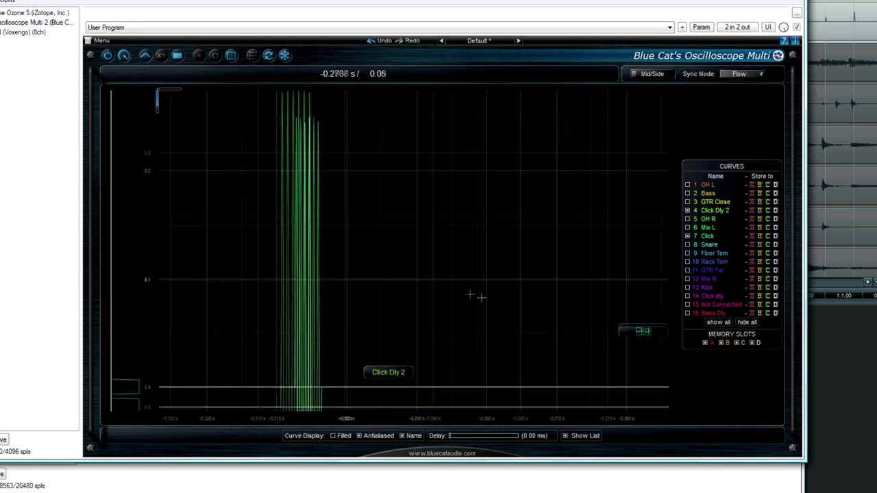
{"action": "scroll", "coordinate": [421, 258], "scroll_direction": "up", "scroll_amount": 3}
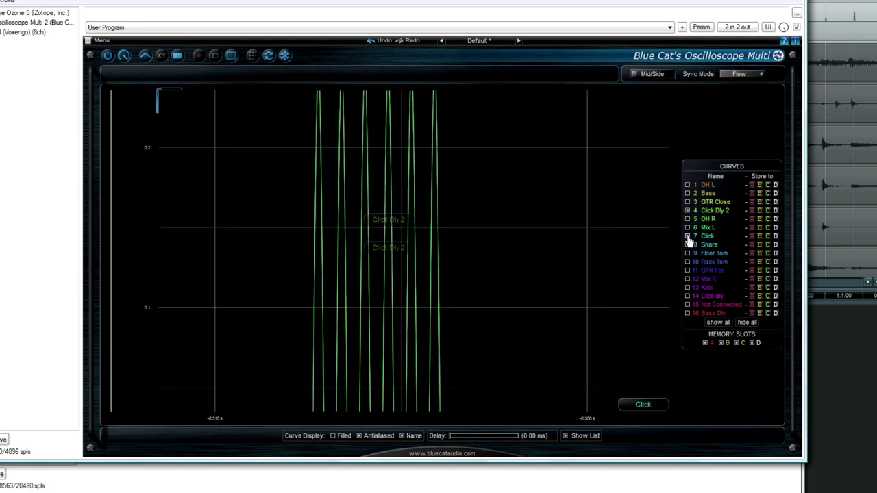
{"action": "double_click", "coordinate": [543, 244]}
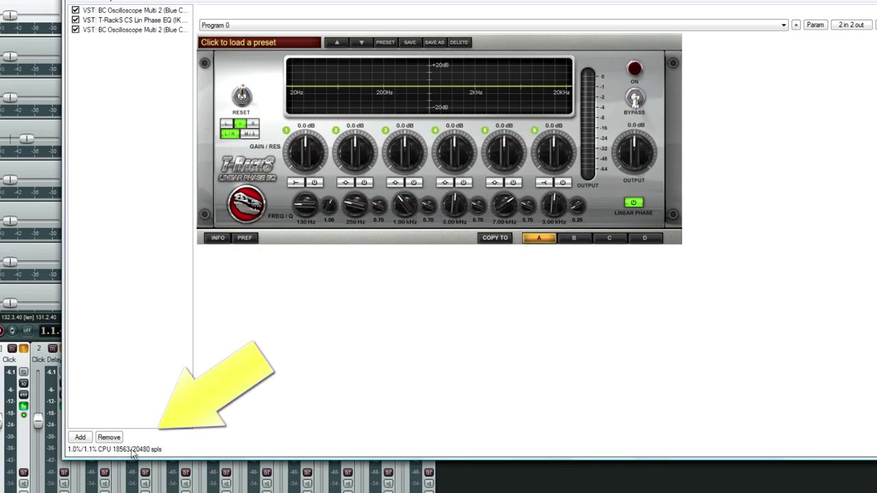
Step: Toggle the linear phase EQ's bypass, leave the EQ switched on, and close the Click Delay Comp Test effects chain
{"action": "left_click", "coordinate": [635, 99]}
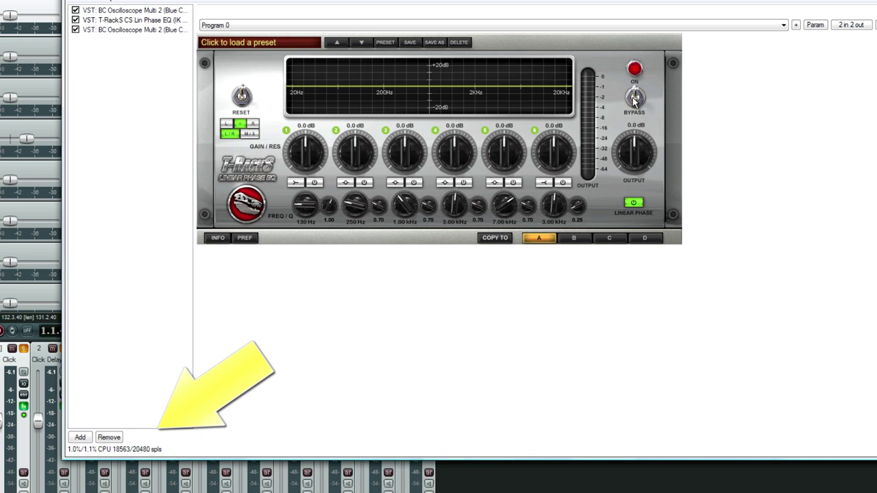
{"action": "left_click", "coordinate": [635, 100]}
{"action": "left_click", "coordinate": [635, 99]}
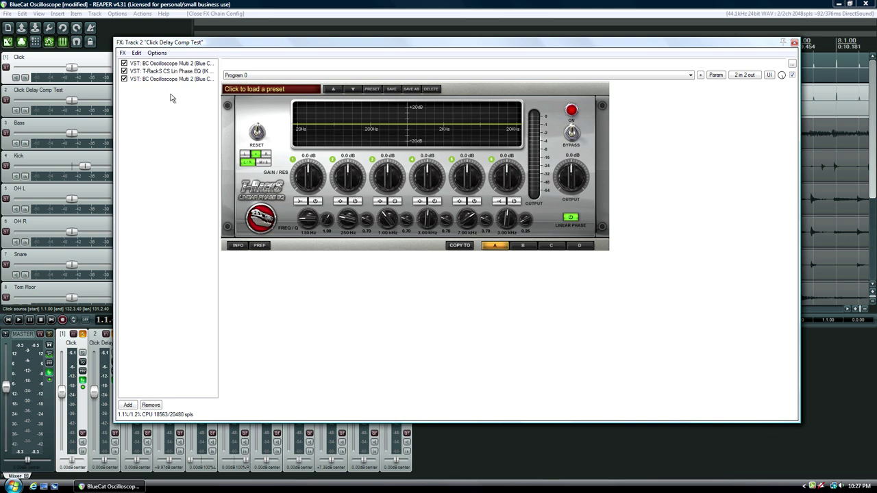
{"action": "left_click", "coordinate": [794, 43]}
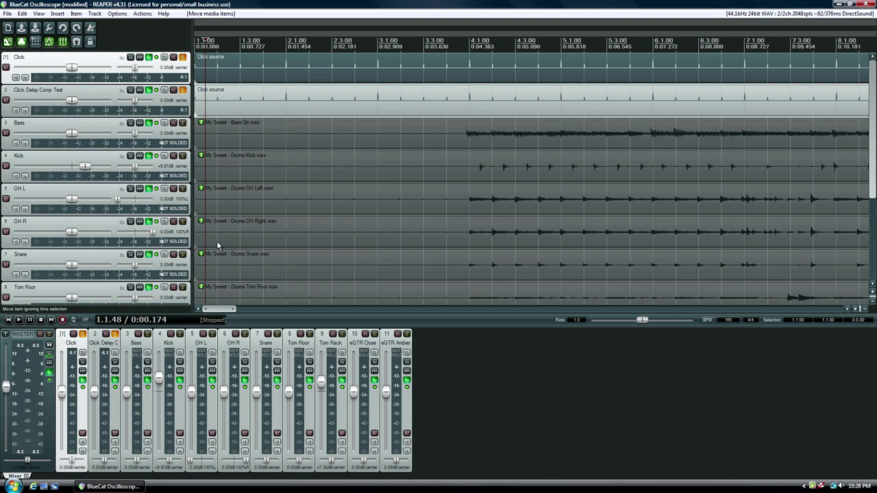
Step: Open the Click track's oscilloscope and move its window up and to the left
{"action": "left_click", "coordinate": [149, 59]}
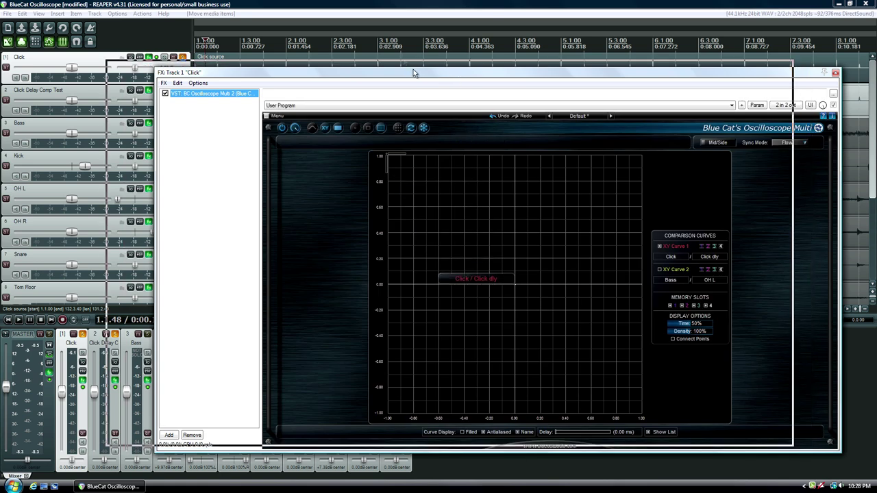
{"action": "left_click_drag", "start_coordinate": [461, 79], "coordinate": [393, 53]}
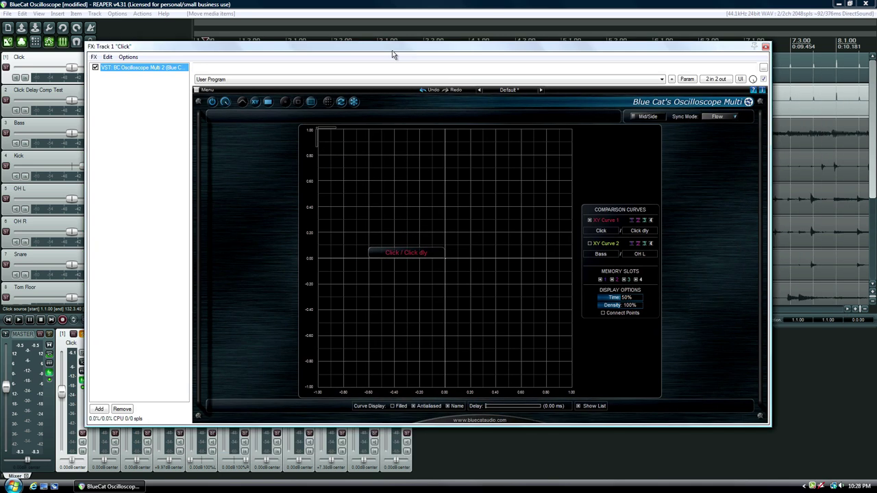
{"action": "left_click", "coordinate": [685, 228]}
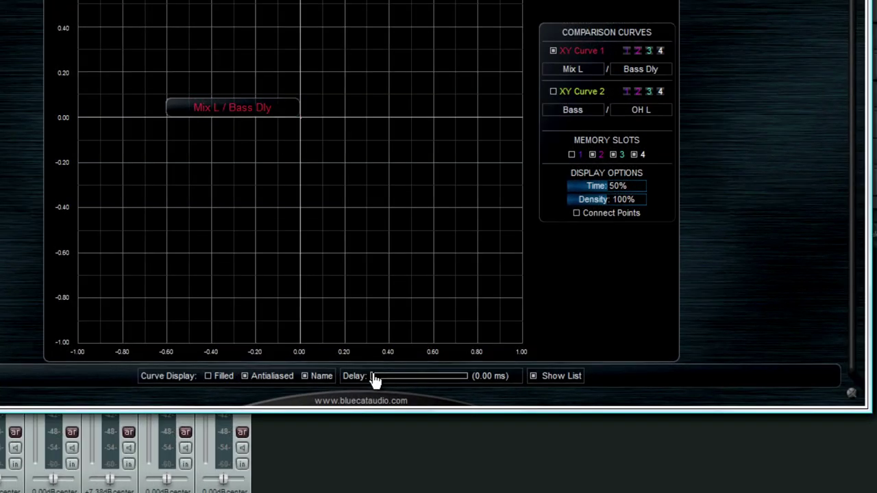
Step: Set the oscilloscope's Delay to about 91.30 ms for the Mix L / Bass Dly comparison and show its exact-value entry
{"action": "left_click_drag", "start_coordinate": [425, 390], "coordinate": [431, 389]}
{"action": "left_click_drag", "start_coordinate": [382, 377], "coordinate": [354, 385]}
{"action": "left_click", "coordinate": [374, 384]}
{"action": "left_click_drag", "start_coordinate": [375, 385], "coordinate": [378, 385]}
{"action": "double_click", "coordinate": [402, 381]}
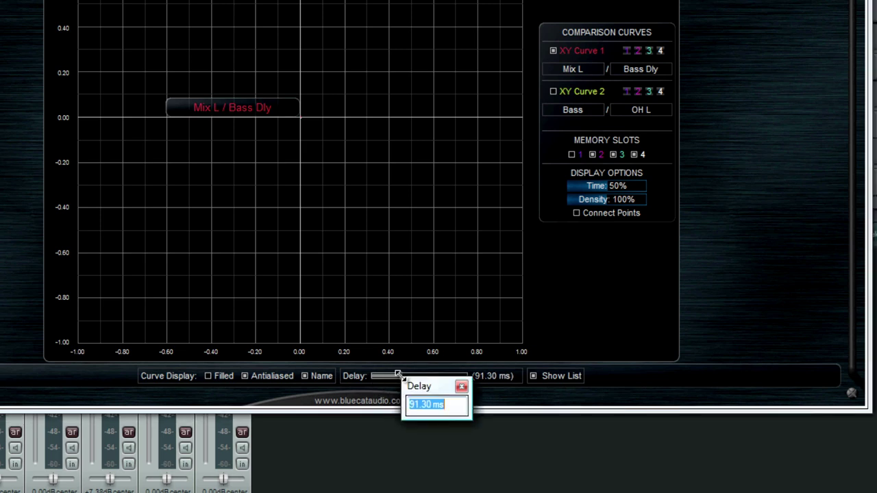
{"action": "left_click", "coordinate": [461, 388]}
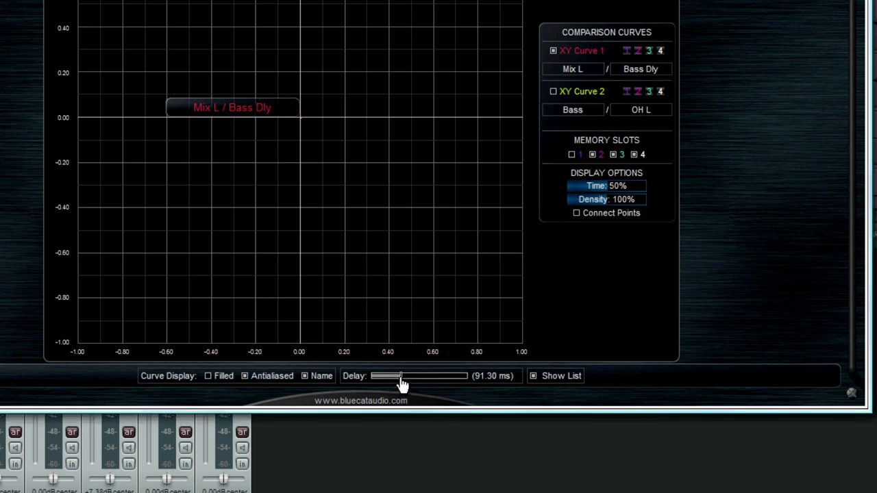
{"action": "double_click", "coordinate": [401, 377]}
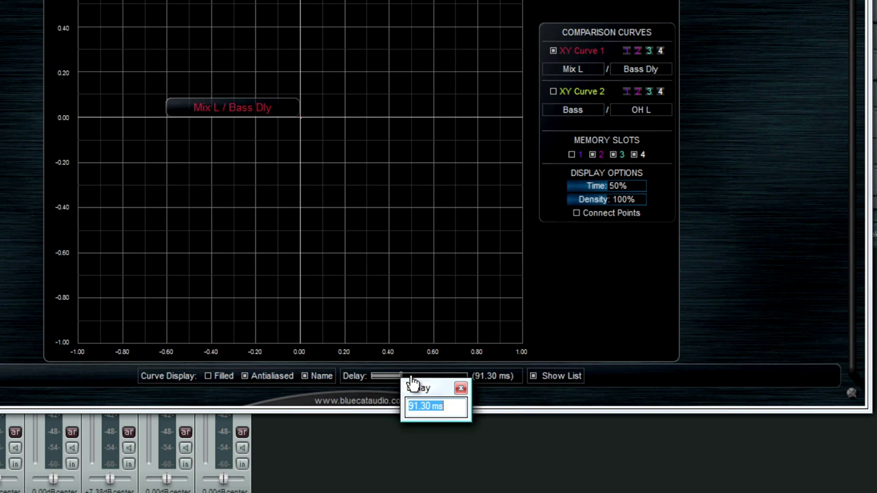
{"action": "left_click", "coordinate": [461, 388]}
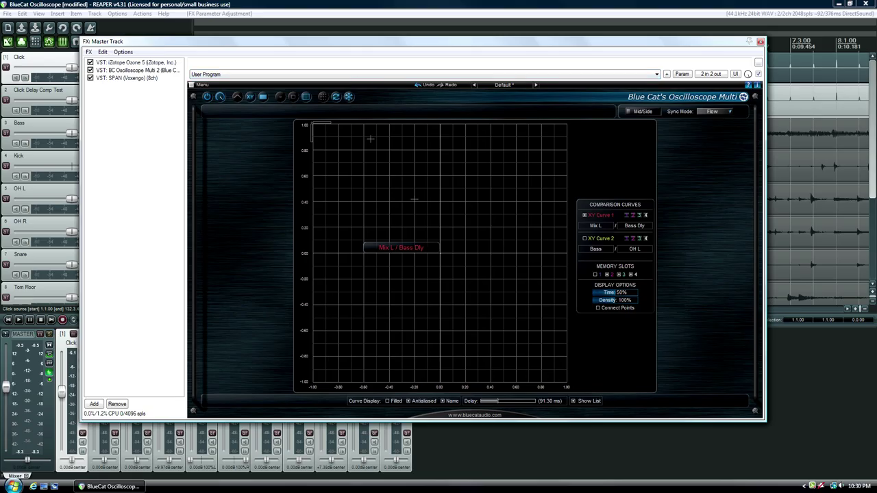
{"action": "mouse_move", "coordinate": [498, 405]}
{"action": "left_mouse_down"}
{"action": "mouse_move", "coordinate": [490, 409]}
{"action": "mouse_move", "coordinate": [499, 409]}
{"action": "left_mouse_up"}
Step: Close the master track's effects chain and select the click source item on Click Delay Comp Test at about 0:02.159
{"action": "left_click", "coordinate": [761, 41]}
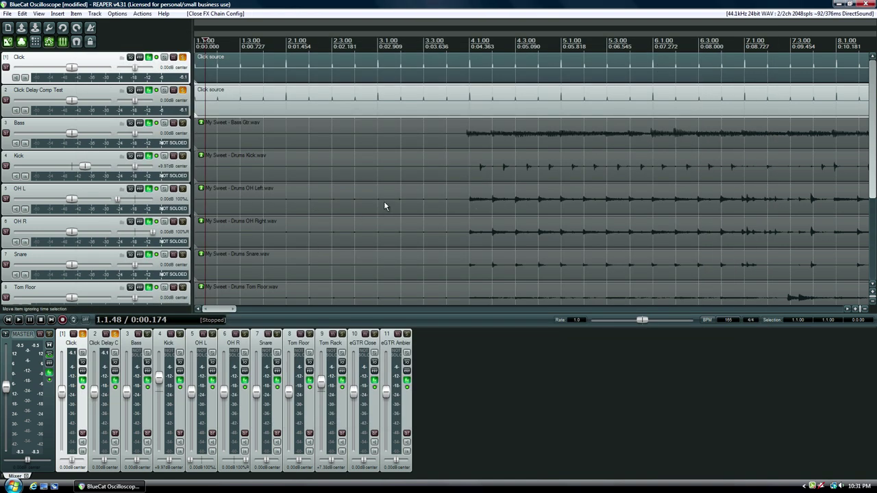
{"action": "left_click", "coordinate": [330, 111]}
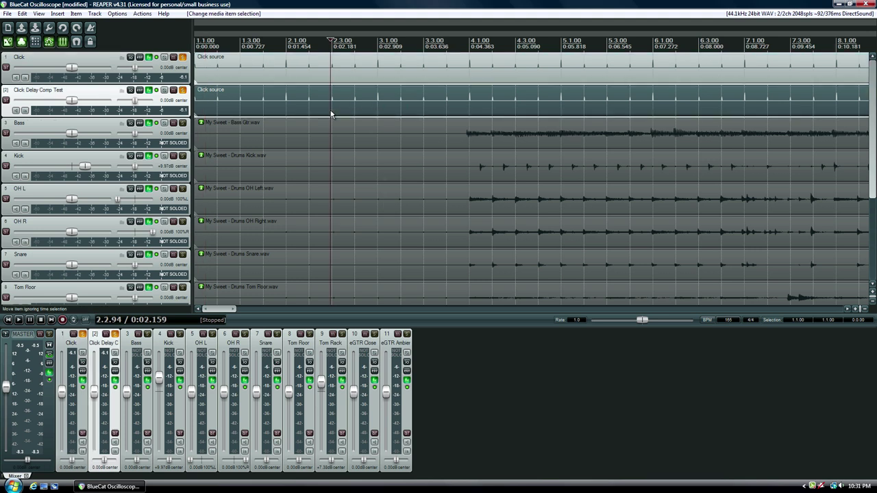